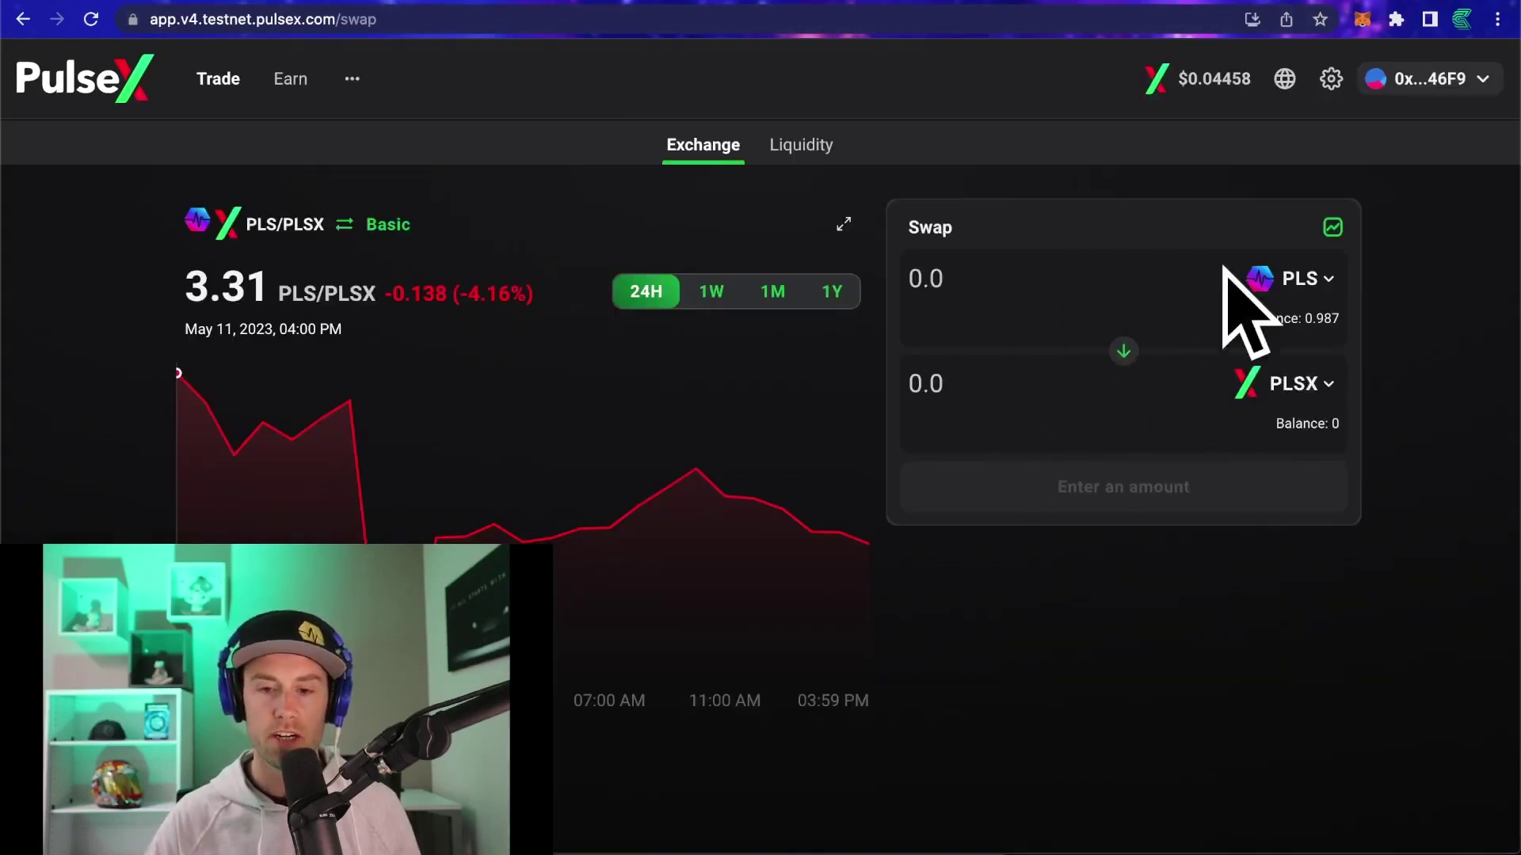
Step: Browse the Select a Token list for the PLS side, then close it
left_click(1298, 278)
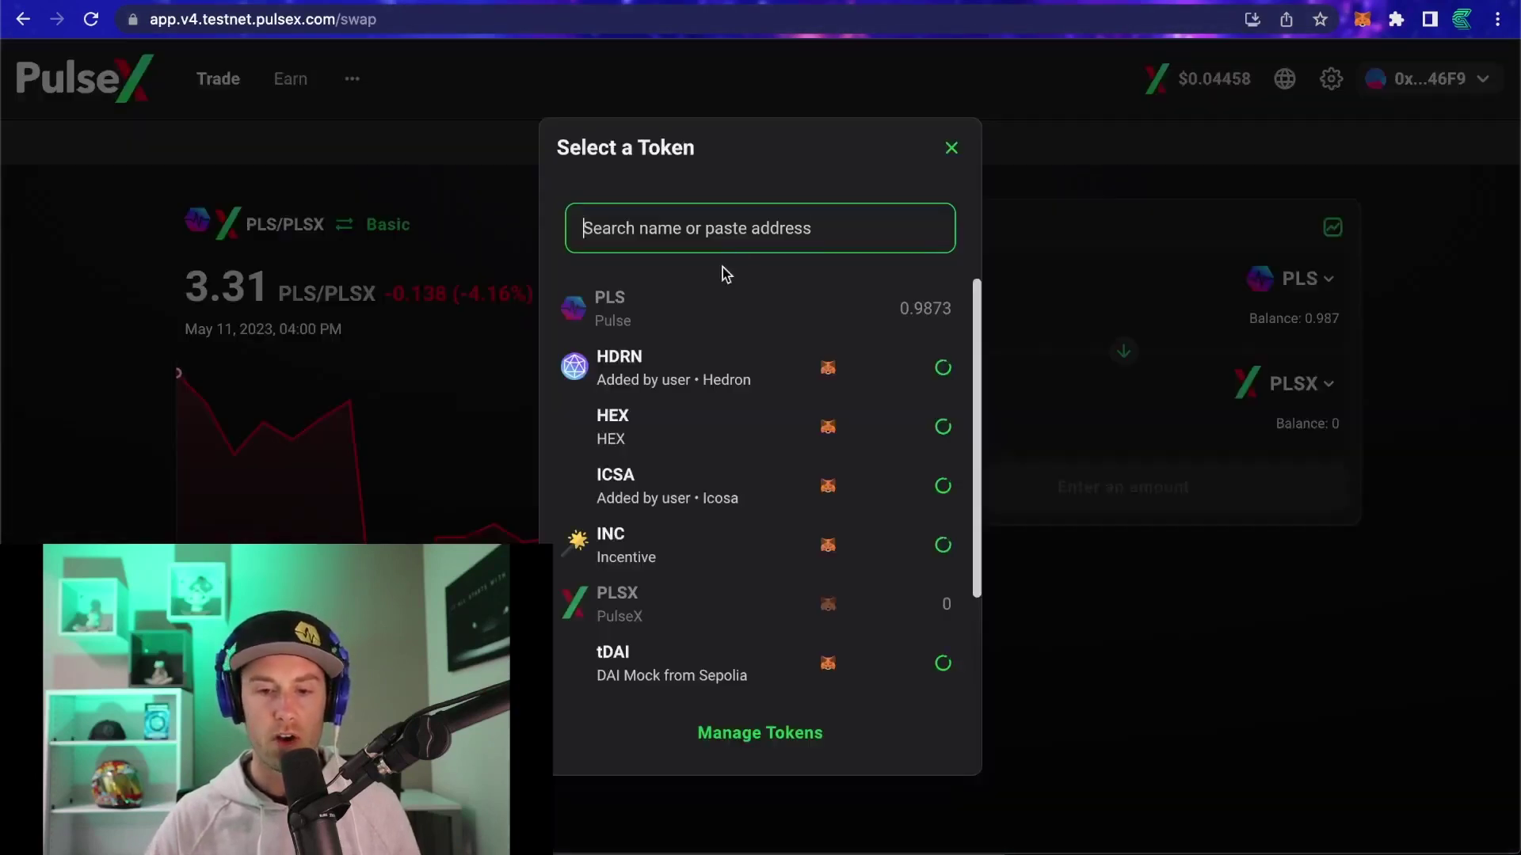
left_click(1331, 630)
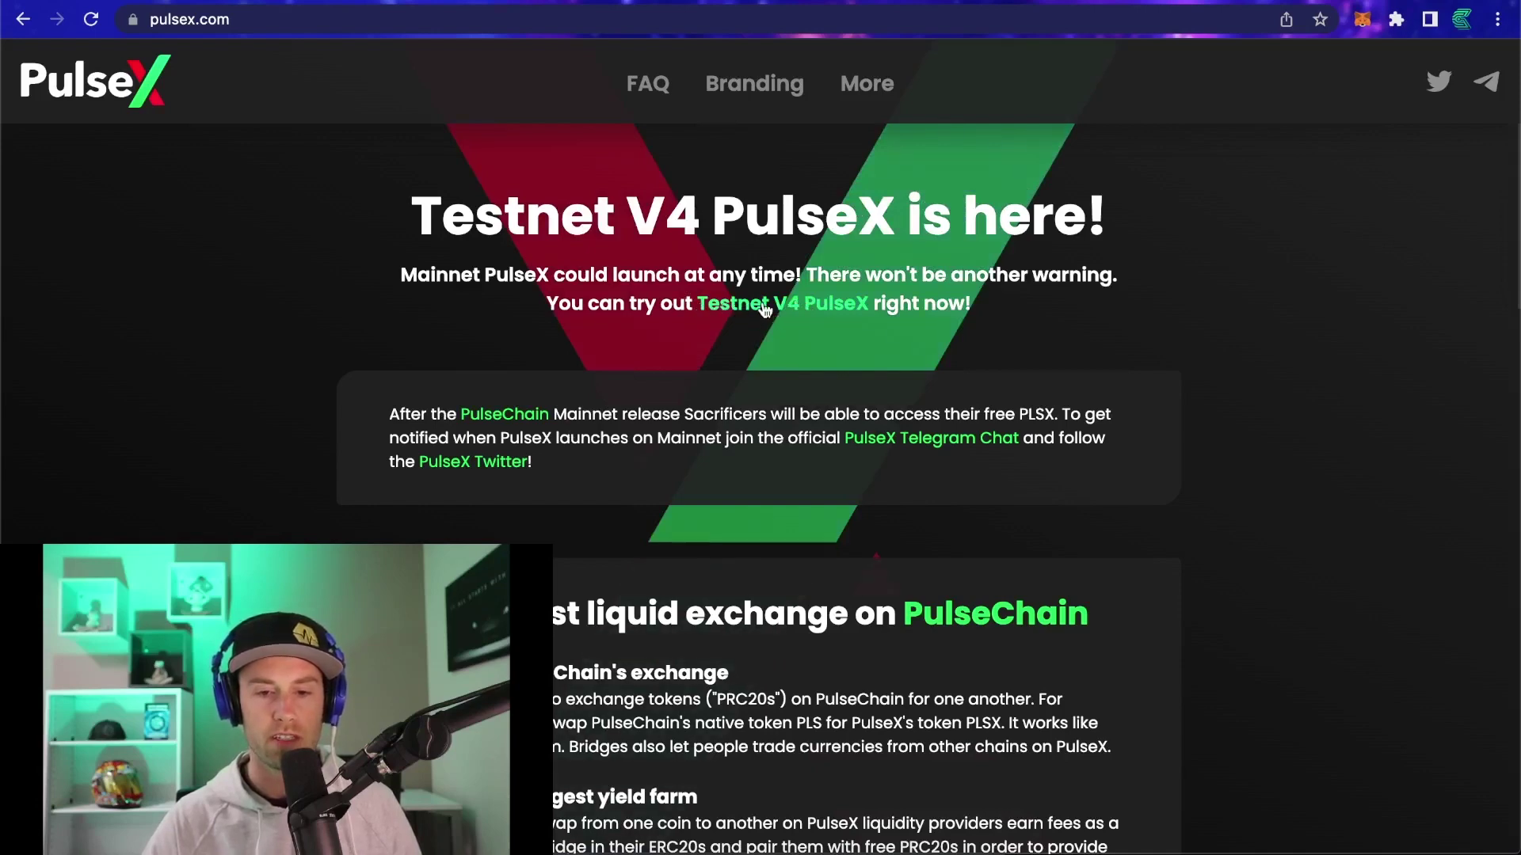
Step: Follow the 'Testnet V4 PulseX' link on pulsex.com and return to the testnet swap tab
scroll(762, 307, "up", 5)
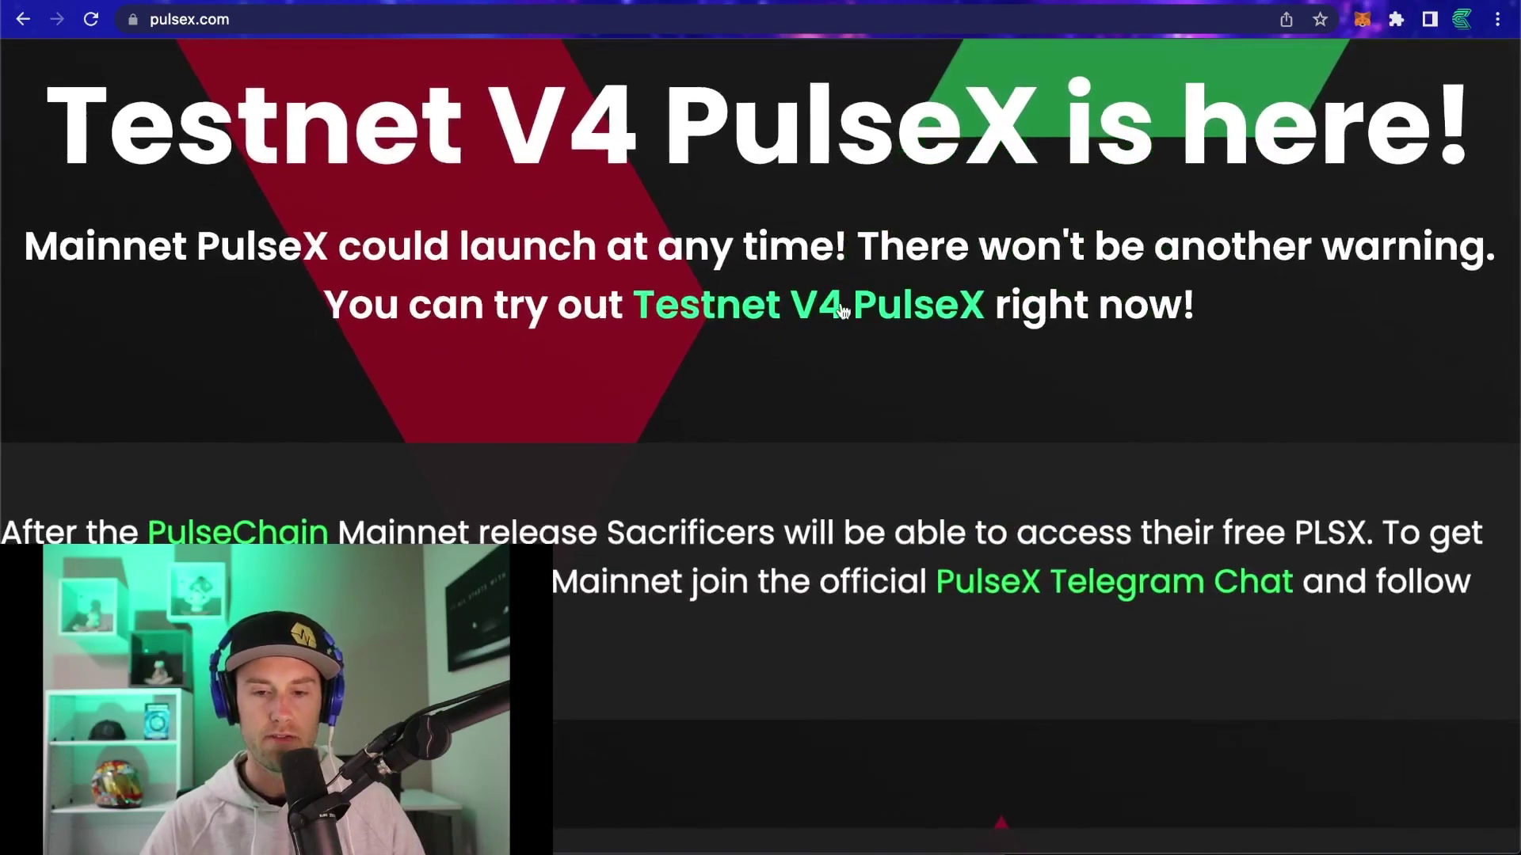
left_click(796, 310)
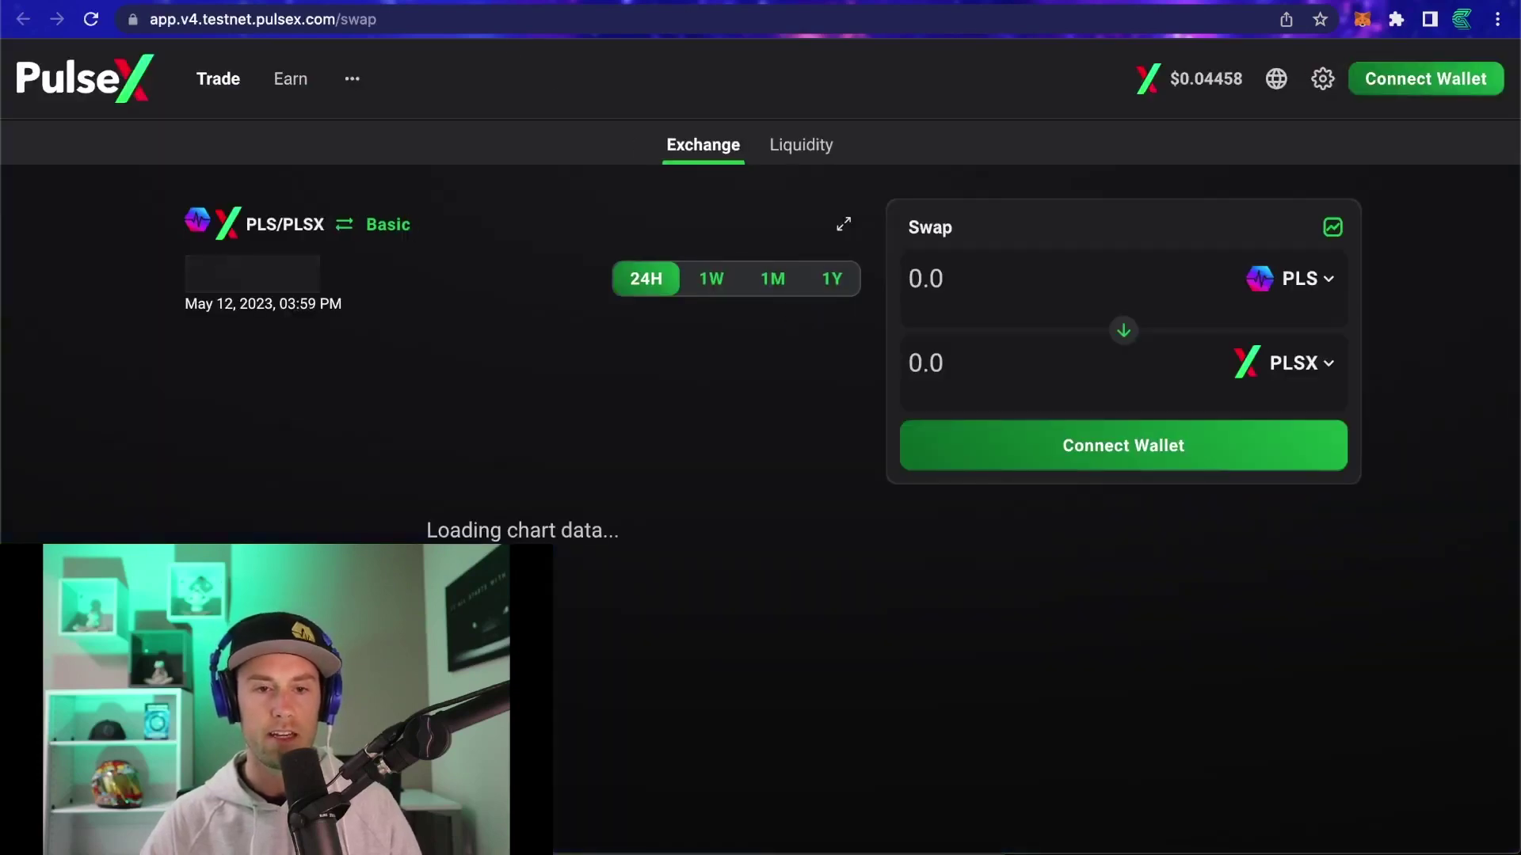
key("super+bracketleft")
scroll(788, 231, "down", 5)
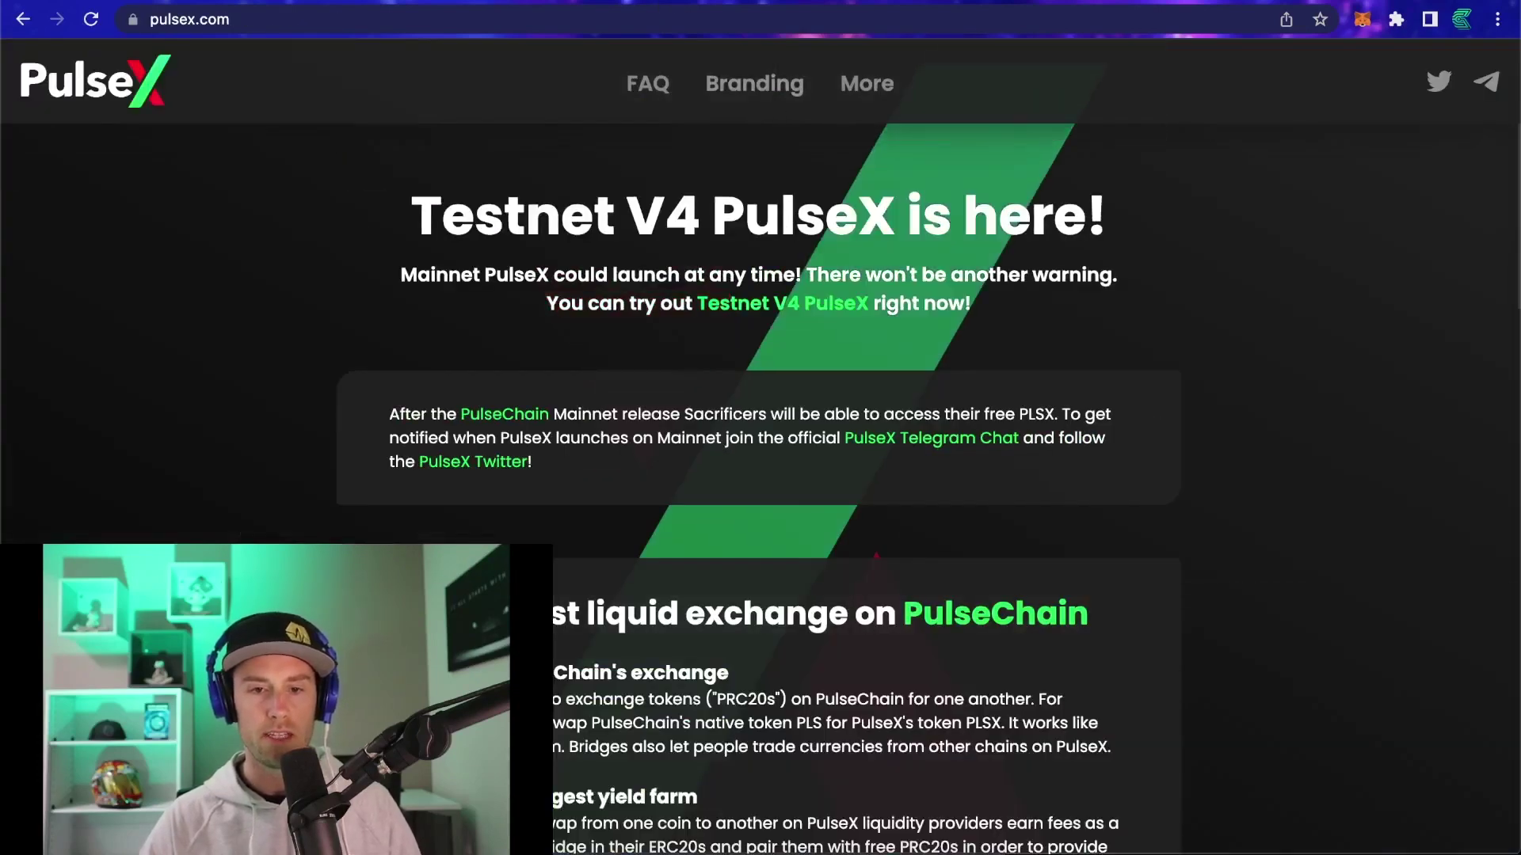
key("ctrl+Tab")
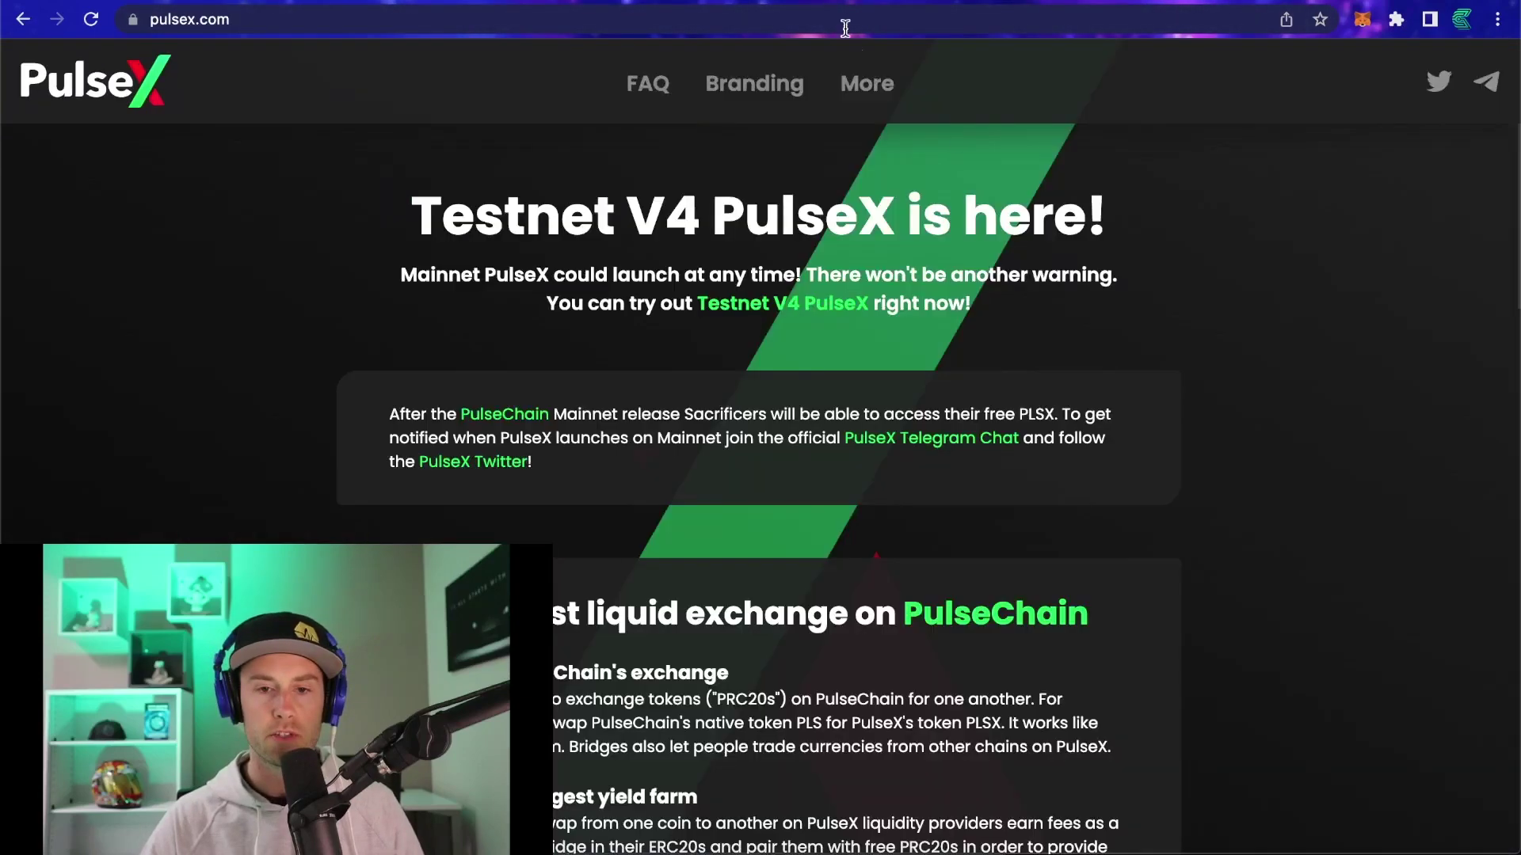
key("ctrl+shift+Tab")
key("ctrl+Tab")
Step: Disconnect the wallet from the account dropdown and reconnect it with MetaMask
mouse_move(1402, 85)
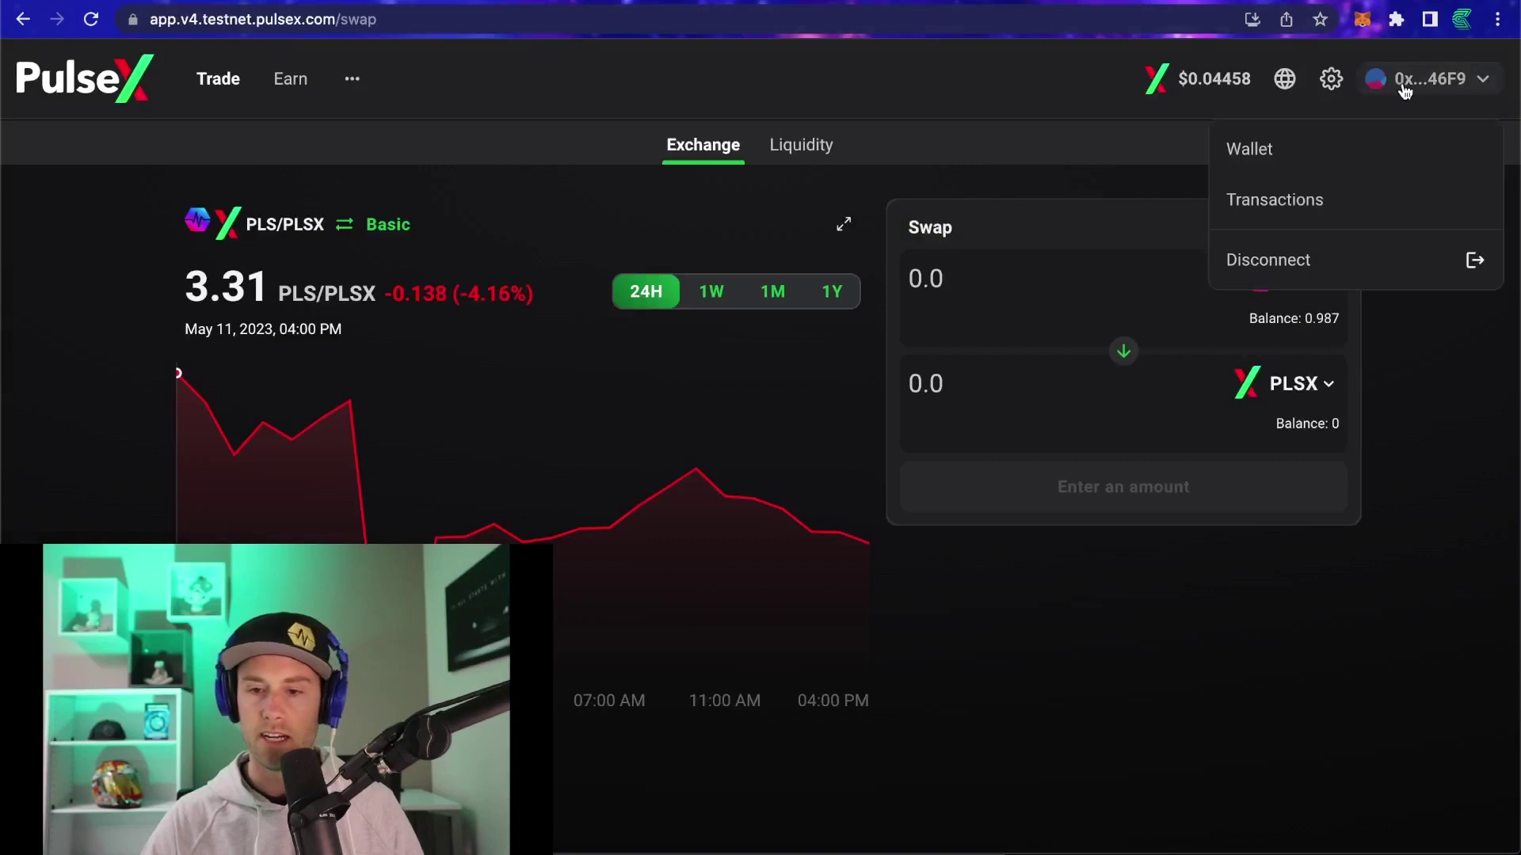
left_click(1307, 249)
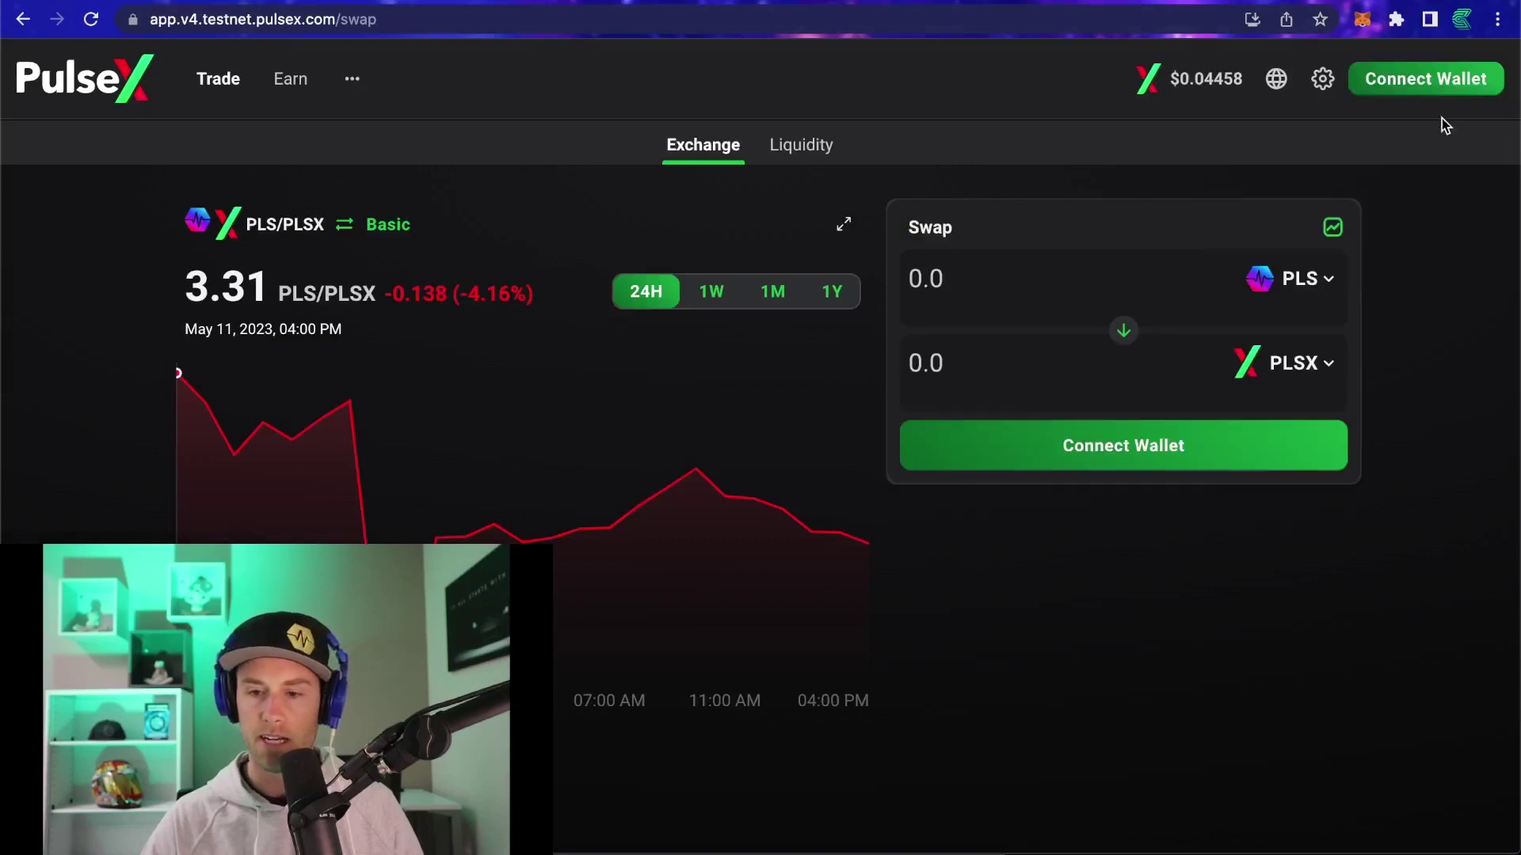
left_click(1410, 78)
left_click(644, 400)
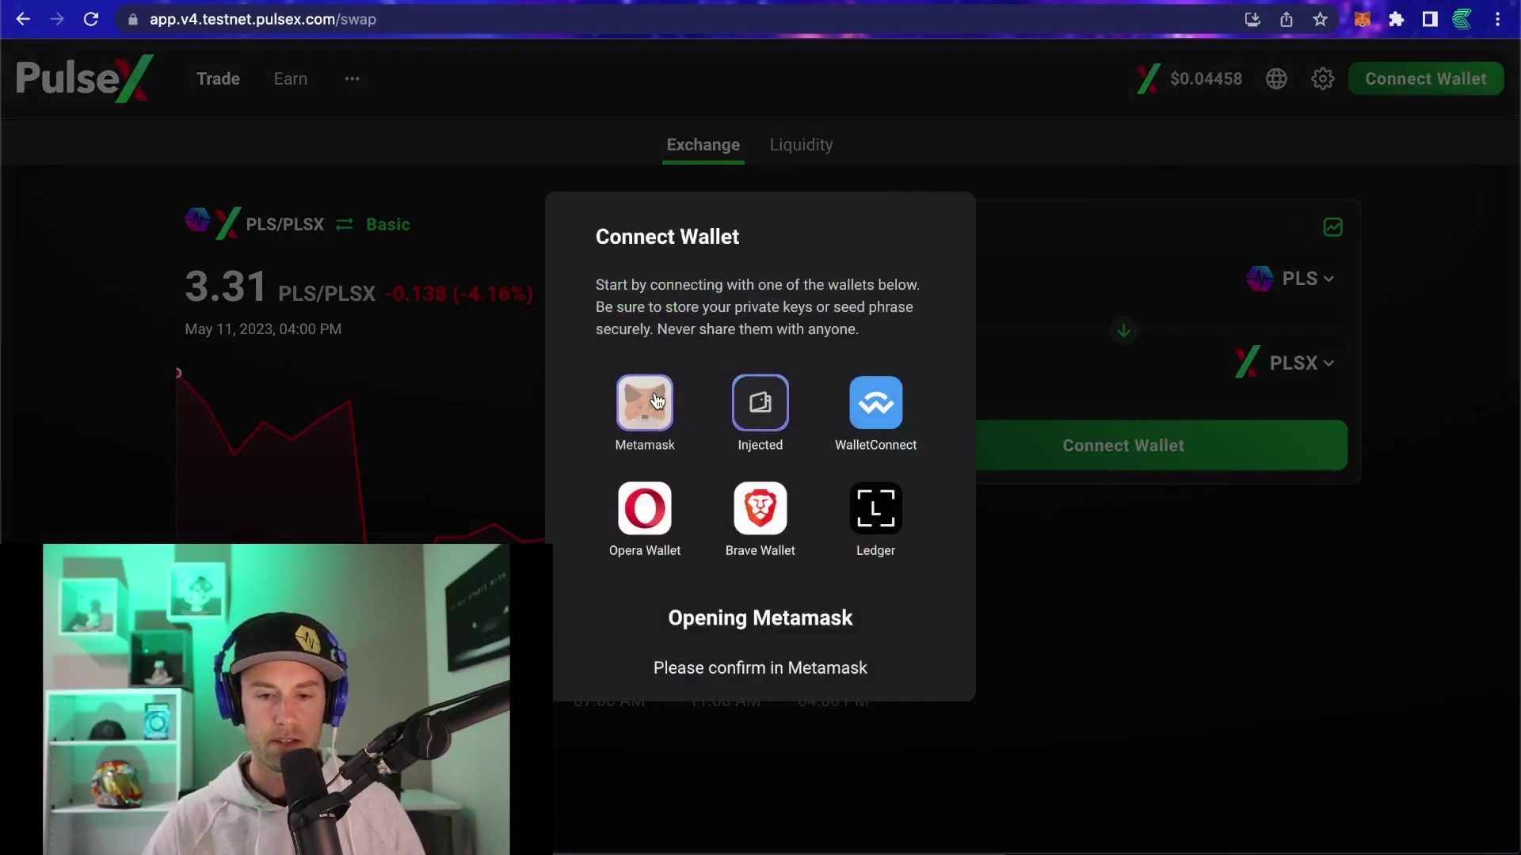
mouse_move(1406, 109)
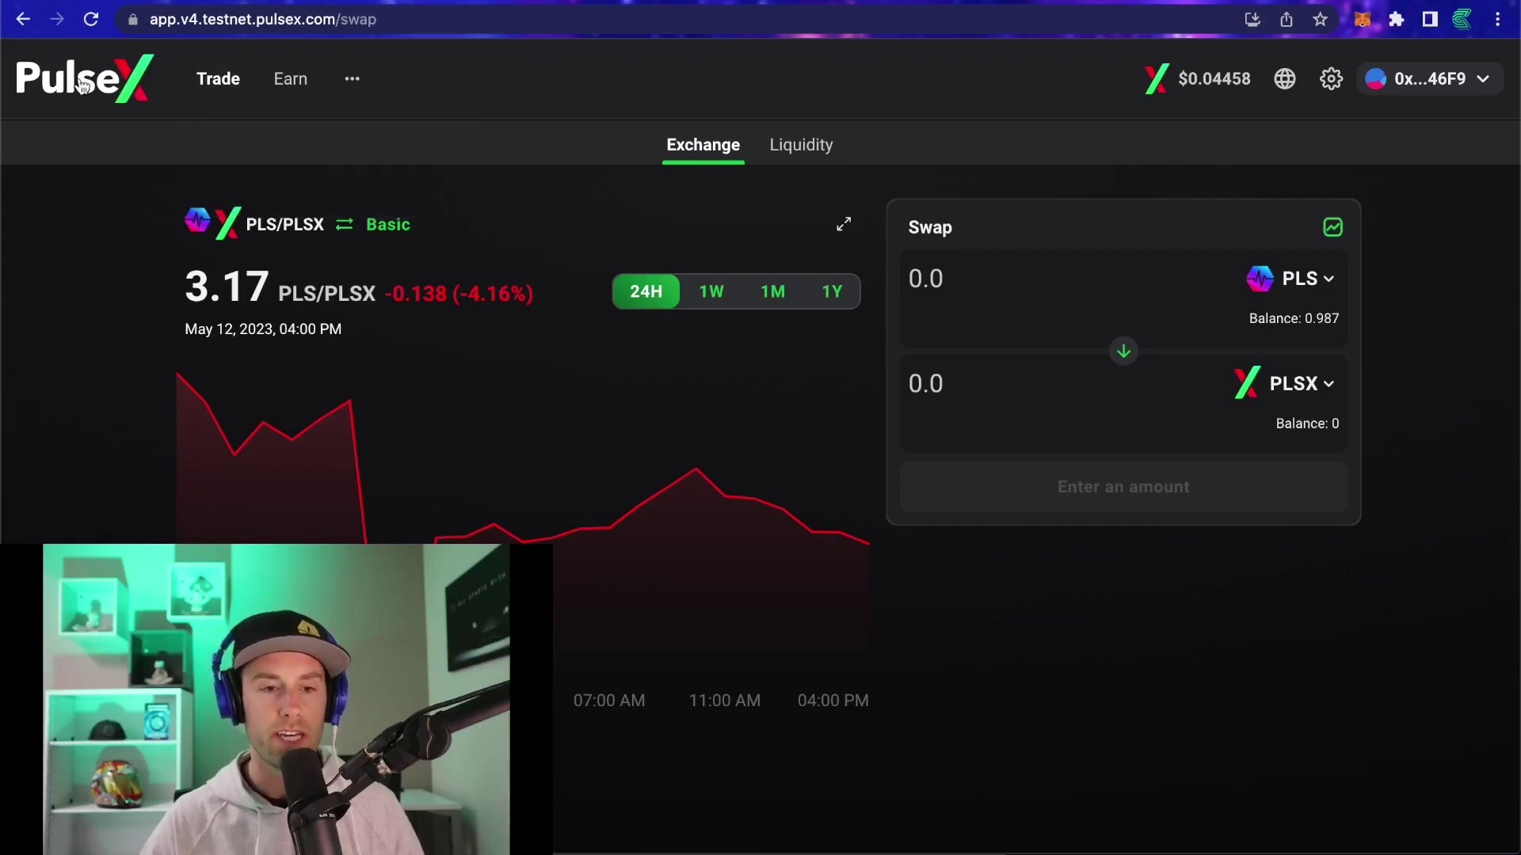
Step: Choose Info from the '...' menu in the top navigation
mouse_move(295, 75)
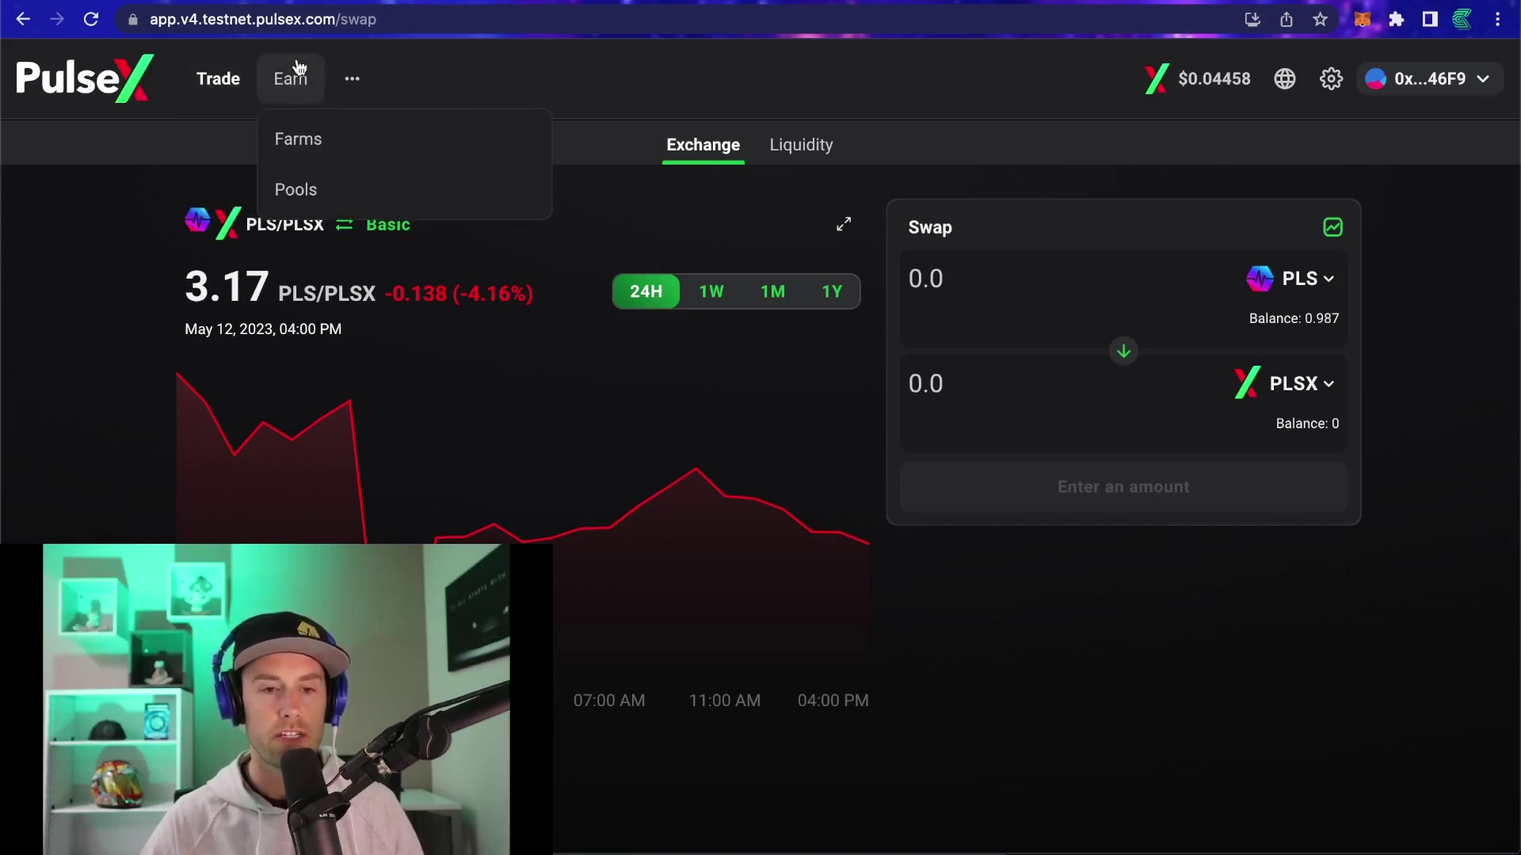
mouse_move(374, 89)
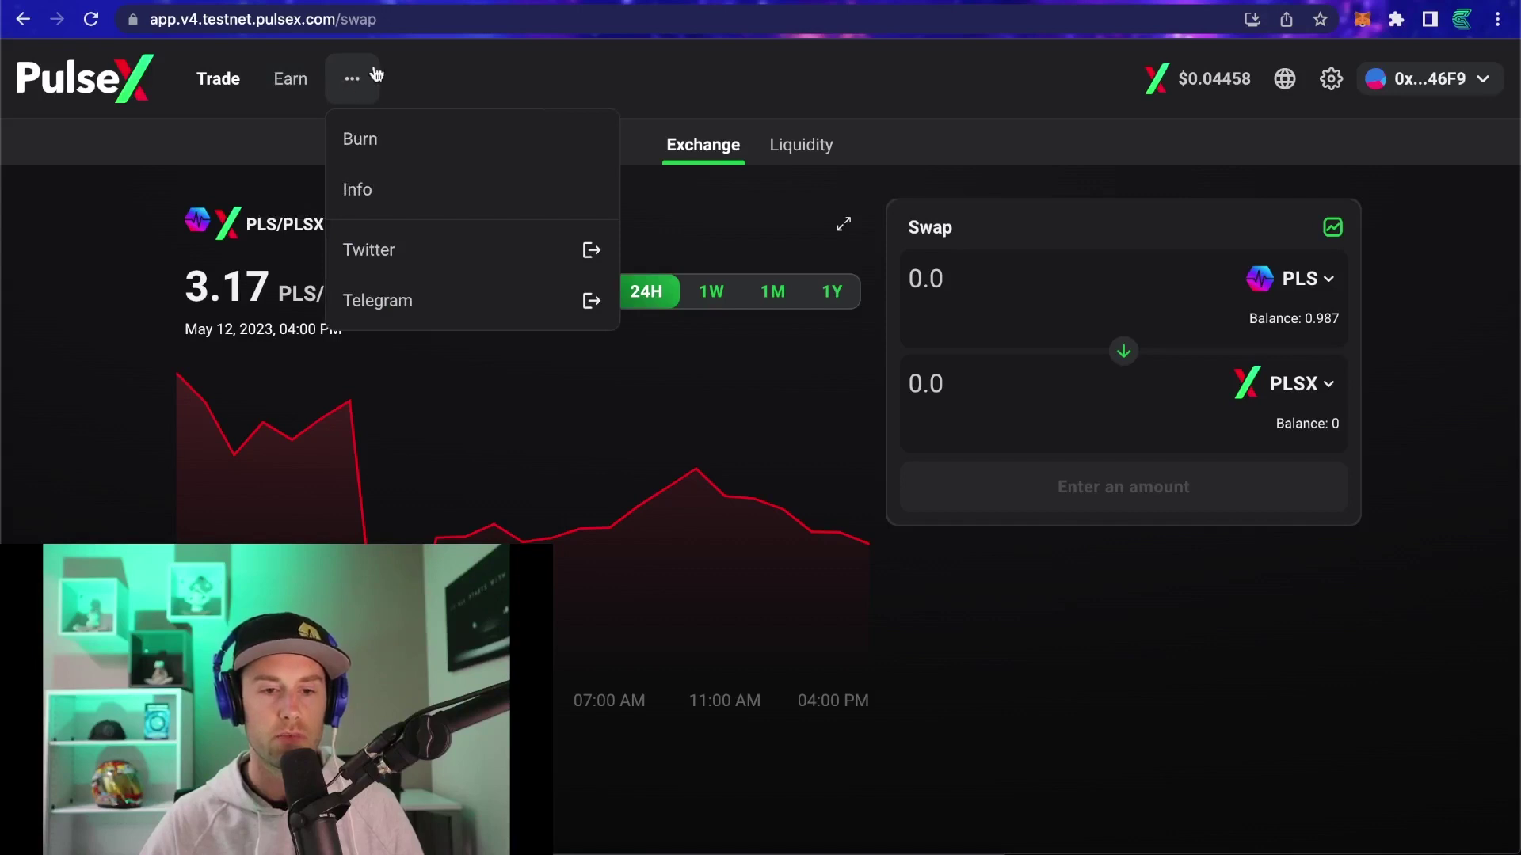
left_click(363, 192)
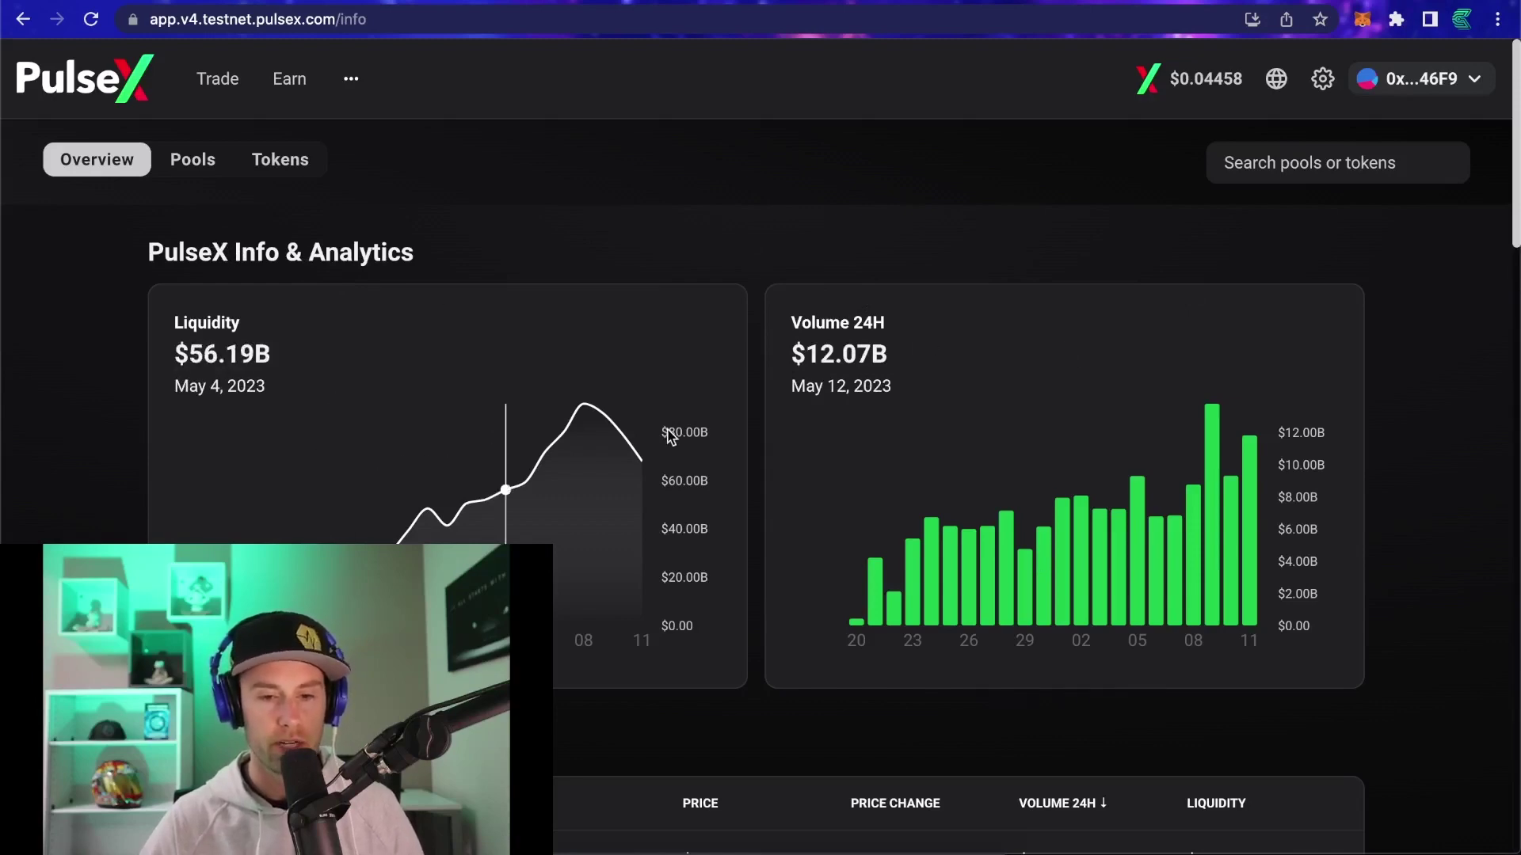
scroll(932, 259, "down", 3)
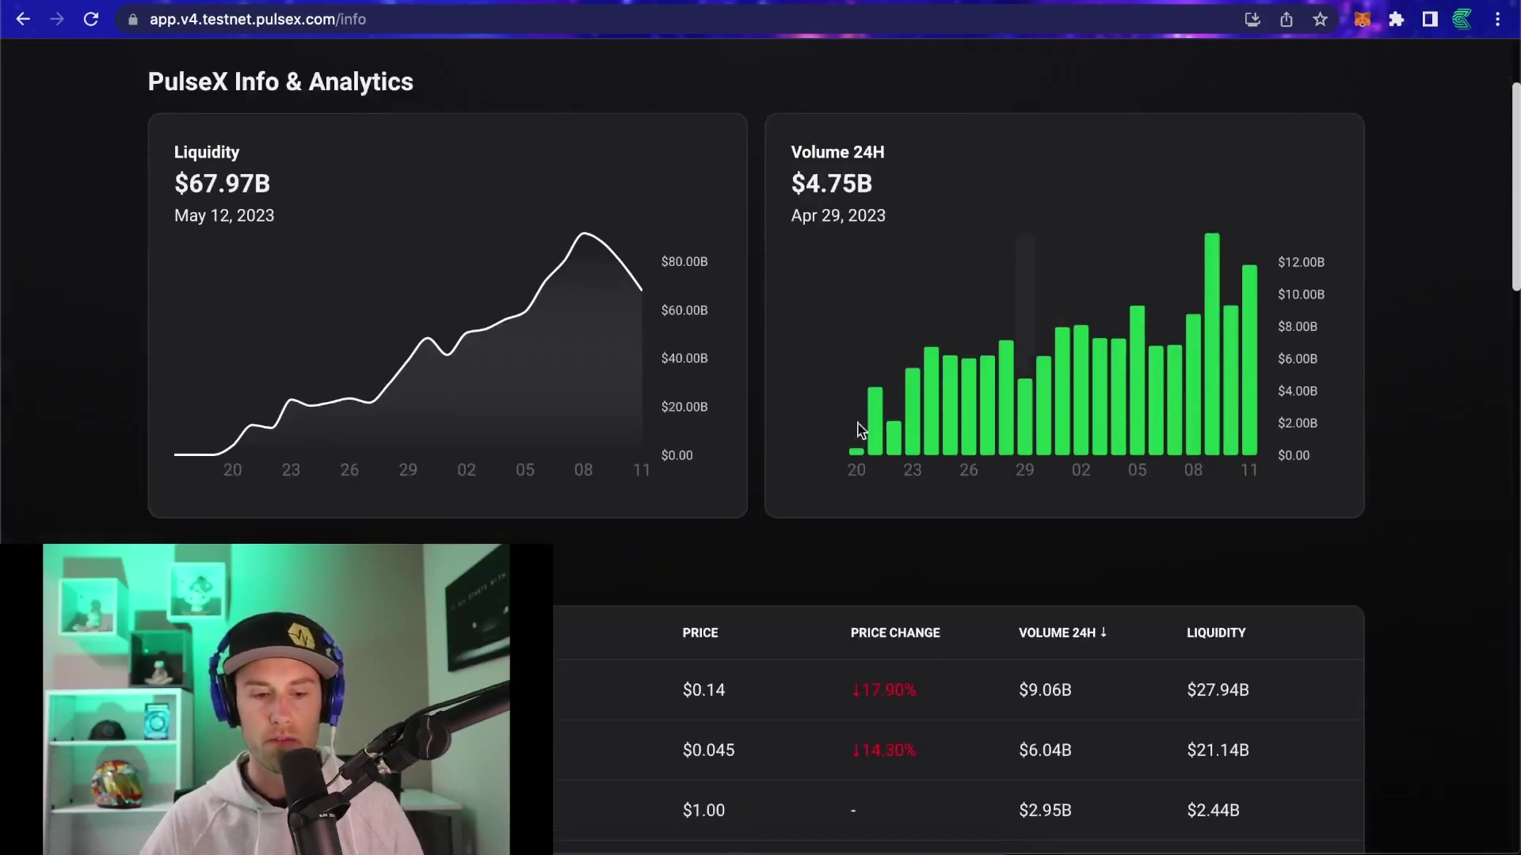
scroll(727, 420, "down", 5)
scroll(448, 353, "down", 2)
scroll(333, 211, "up", 2)
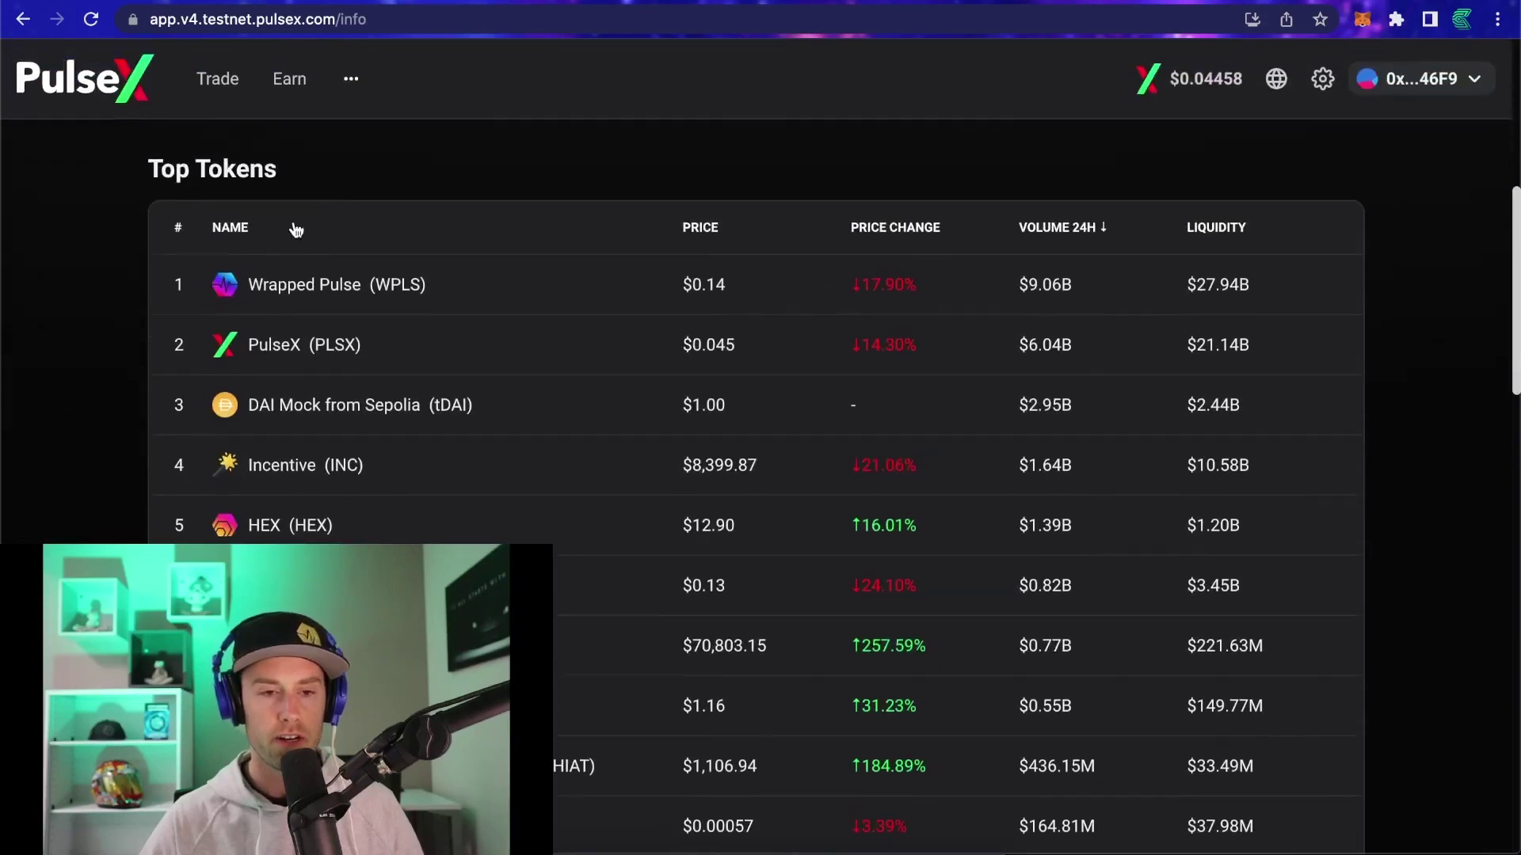
scroll(333, 245, "down", 2)
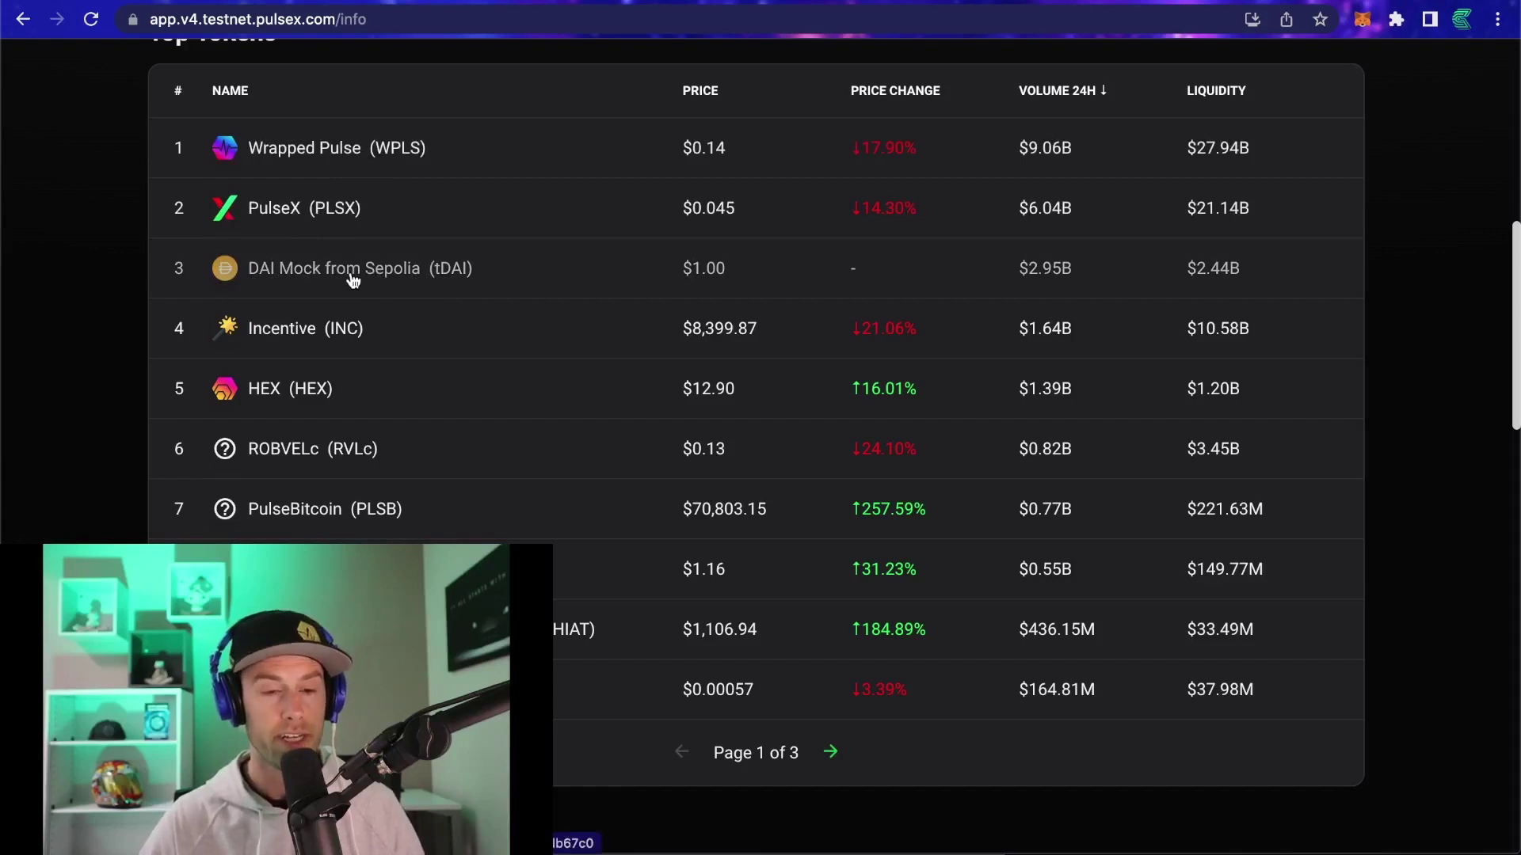
scroll(315, 435, "down", 1)
scroll(595, 380, "down", 8)
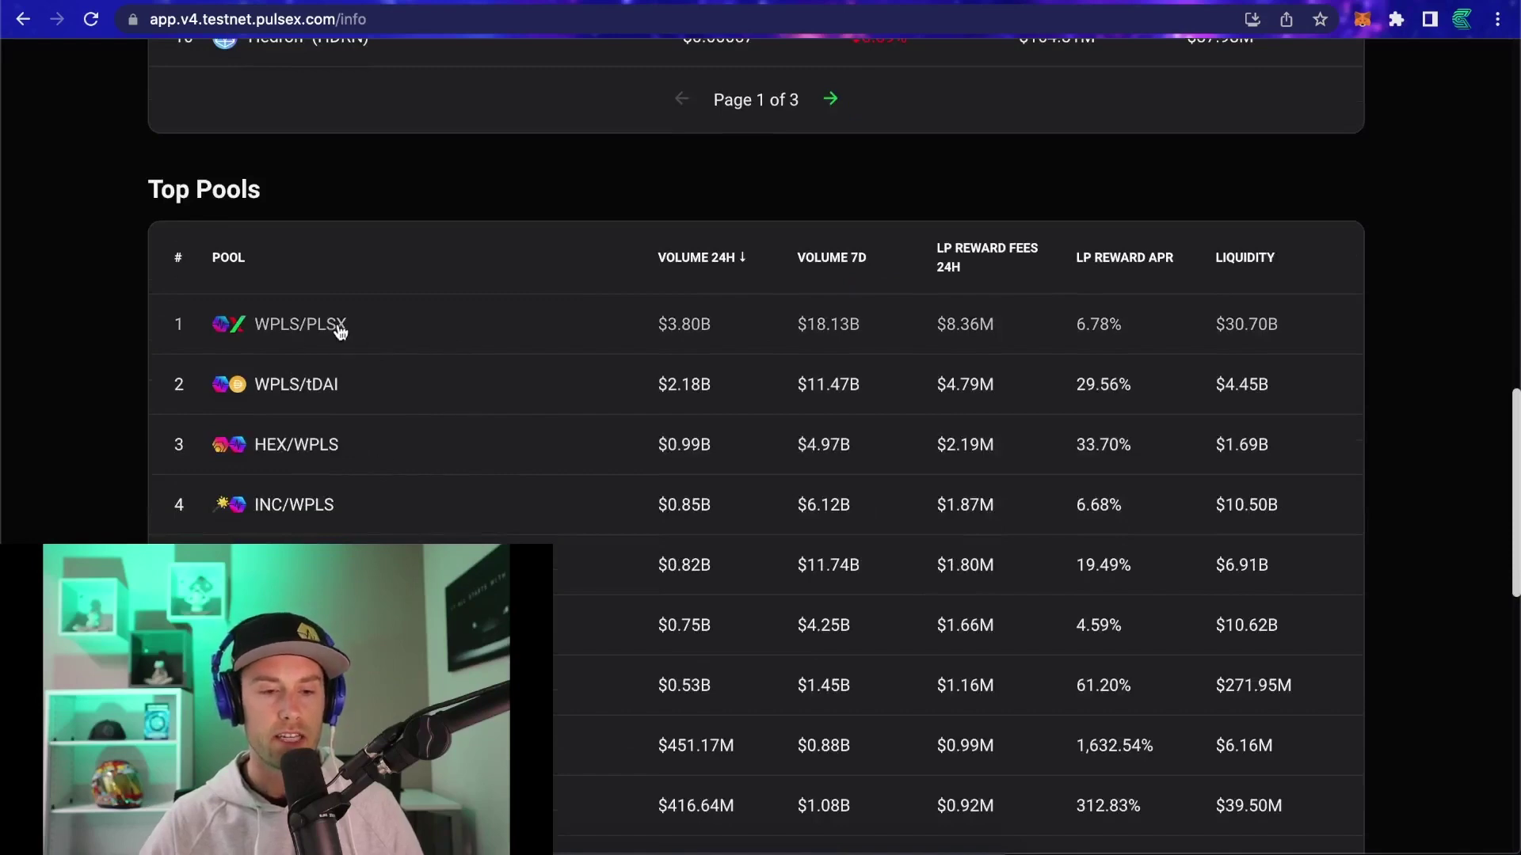
scroll(584, 476, "down", 3)
scroll(586, 328, "up", 3)
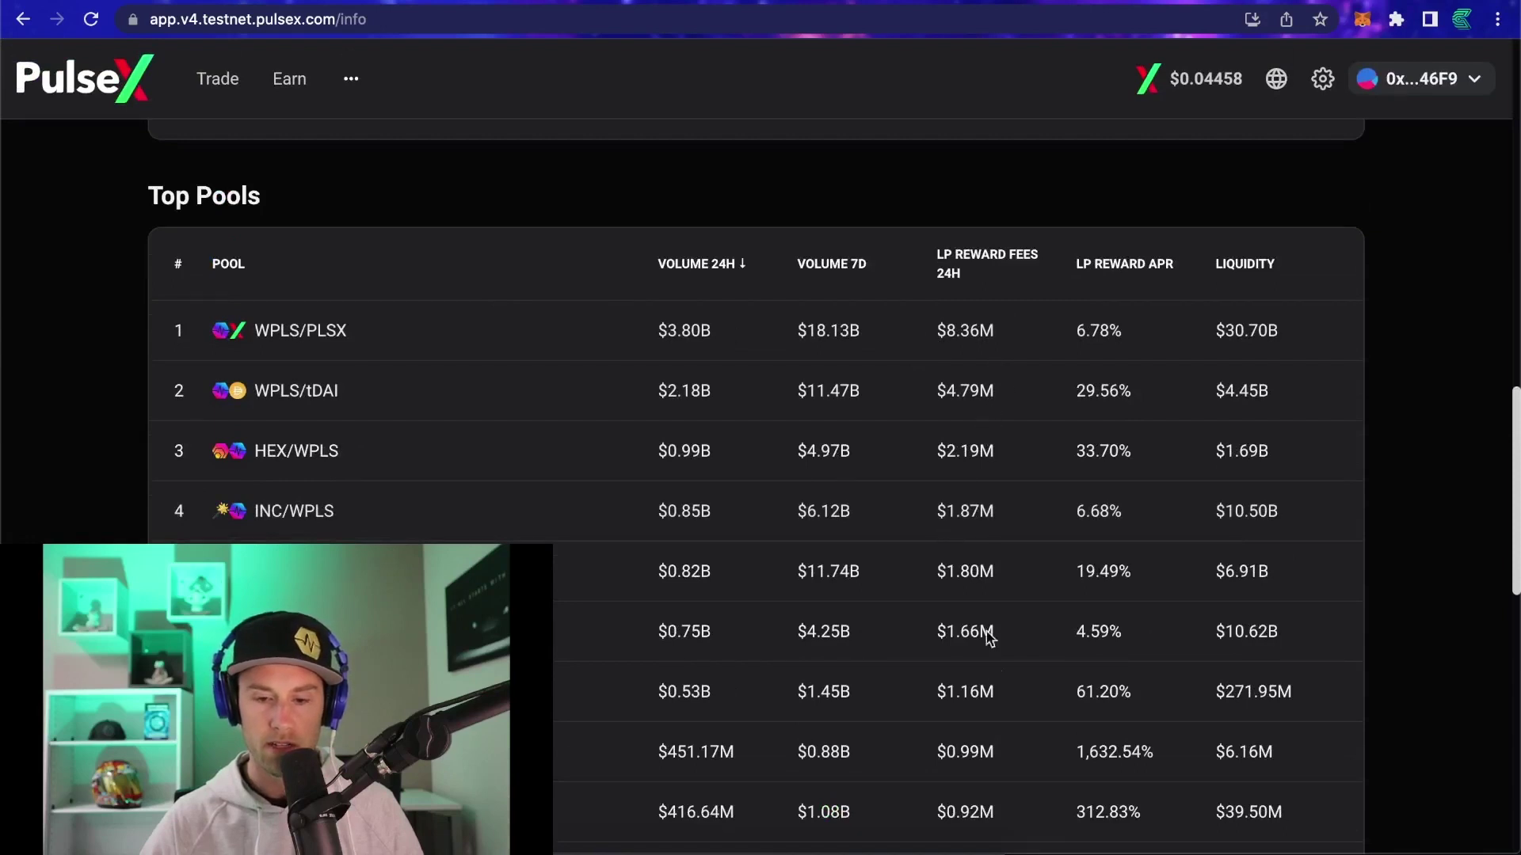
scroll(990, 634, "down", 1)
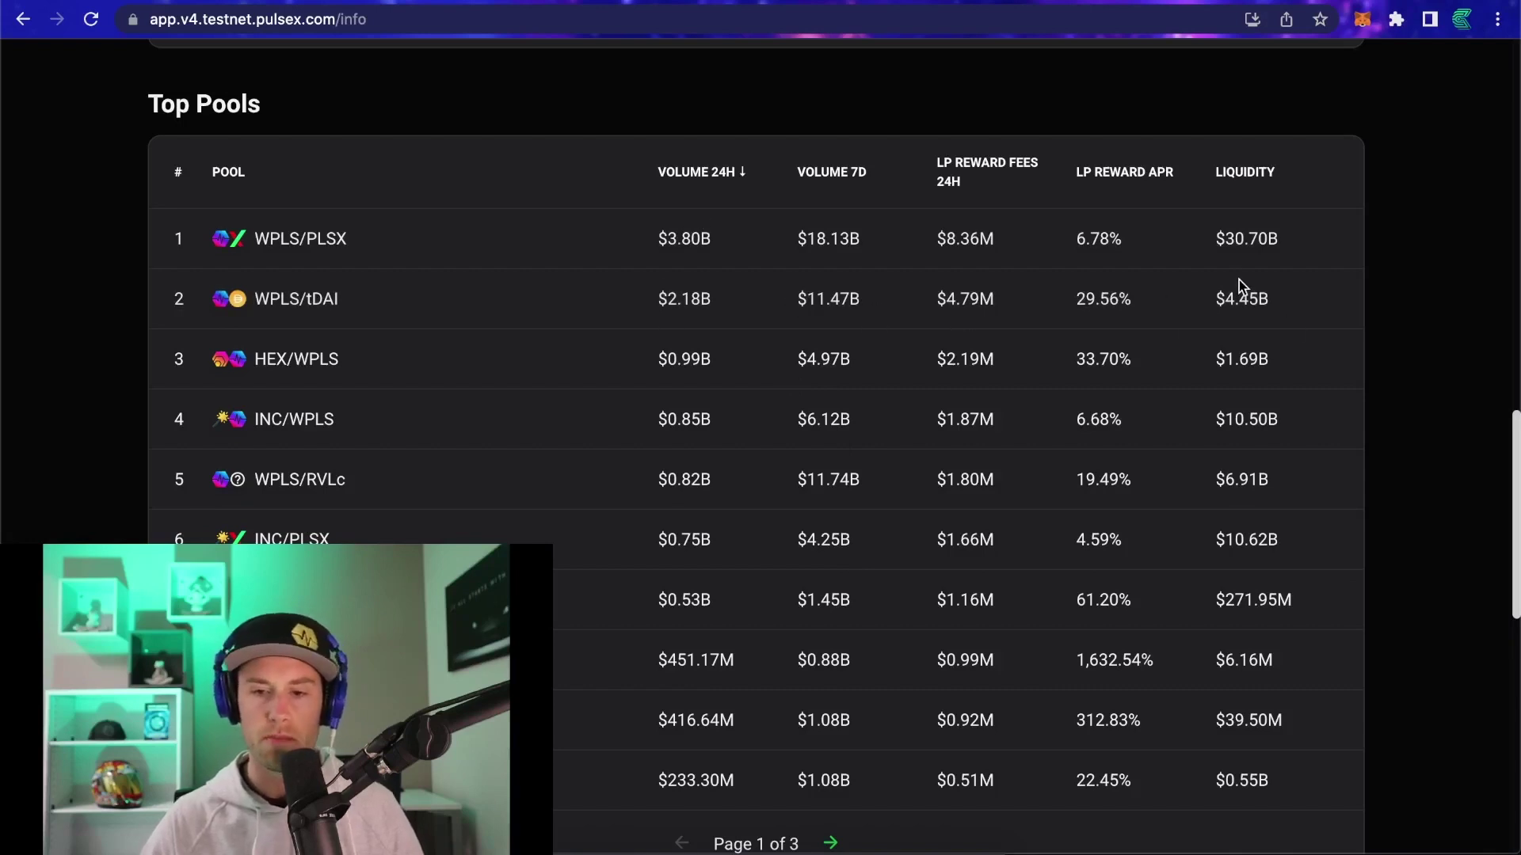
scroll(943, 352, "up", 1)
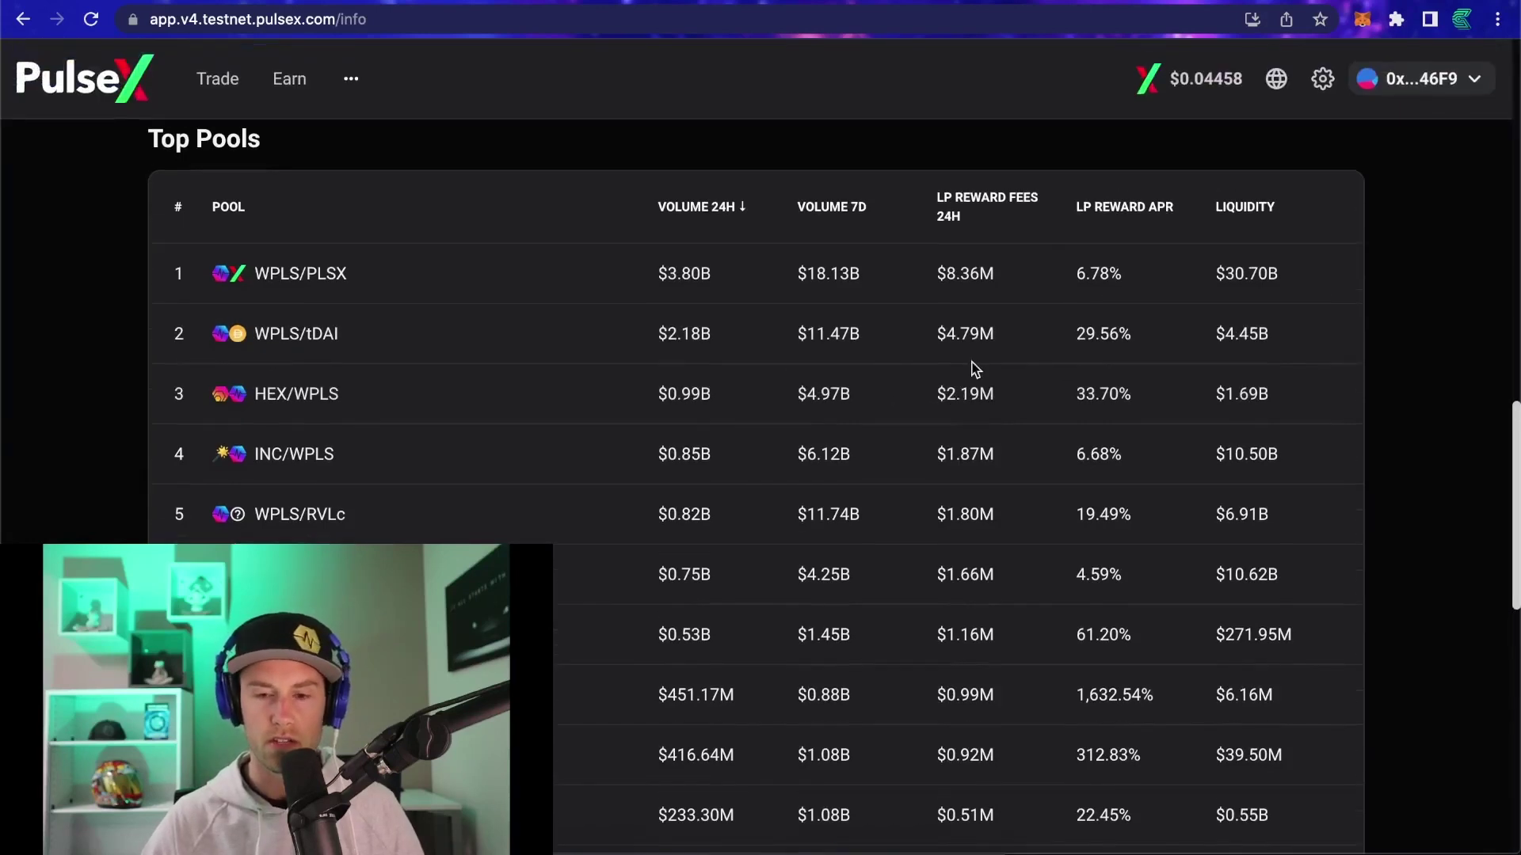
scroll(1036, 178, "up", 5)
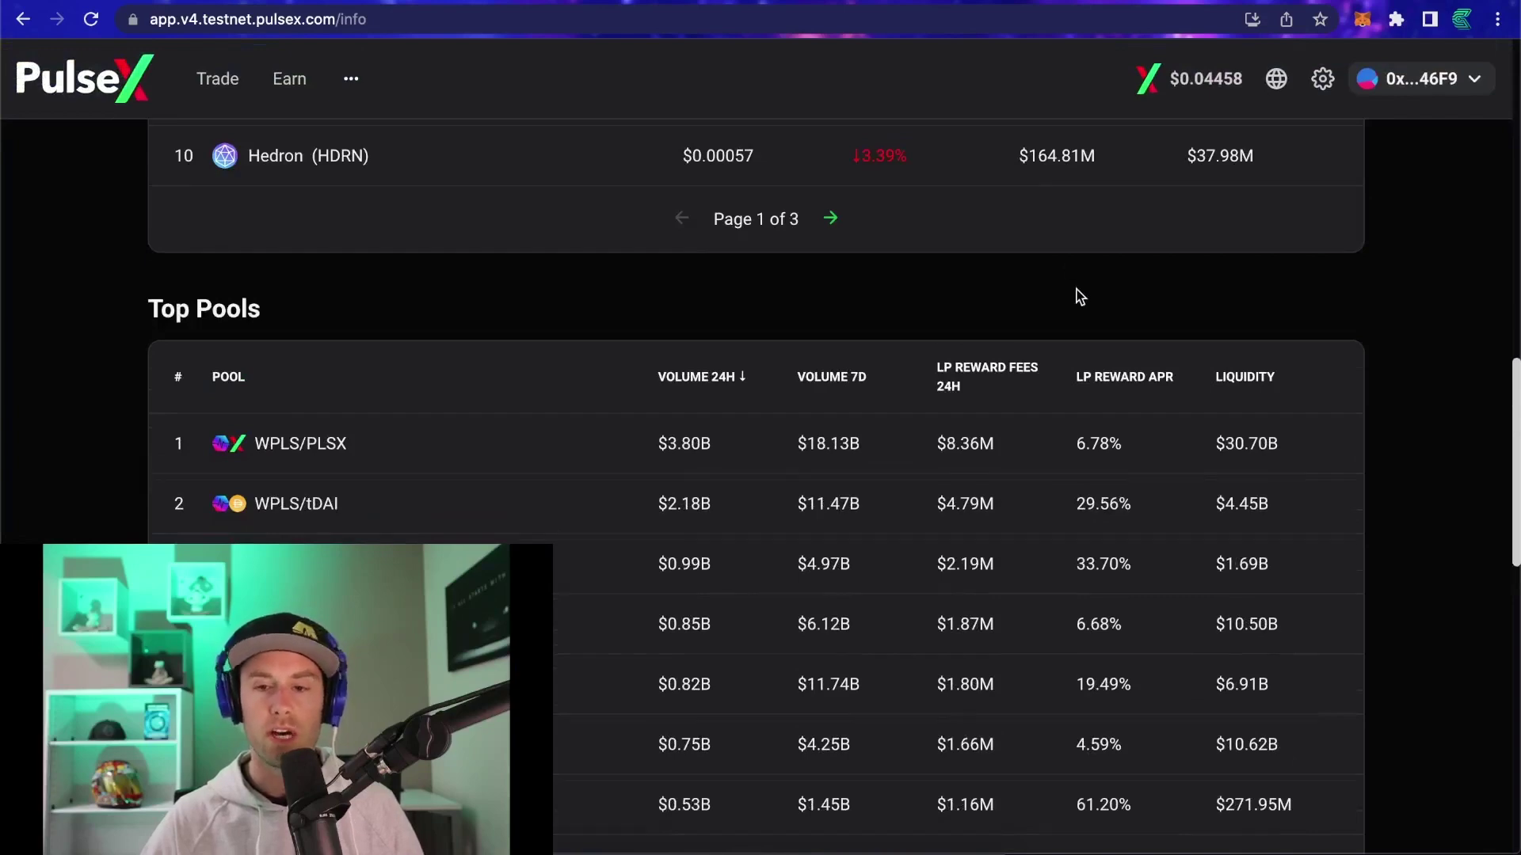
scroll(1078, 297, "up", 15)
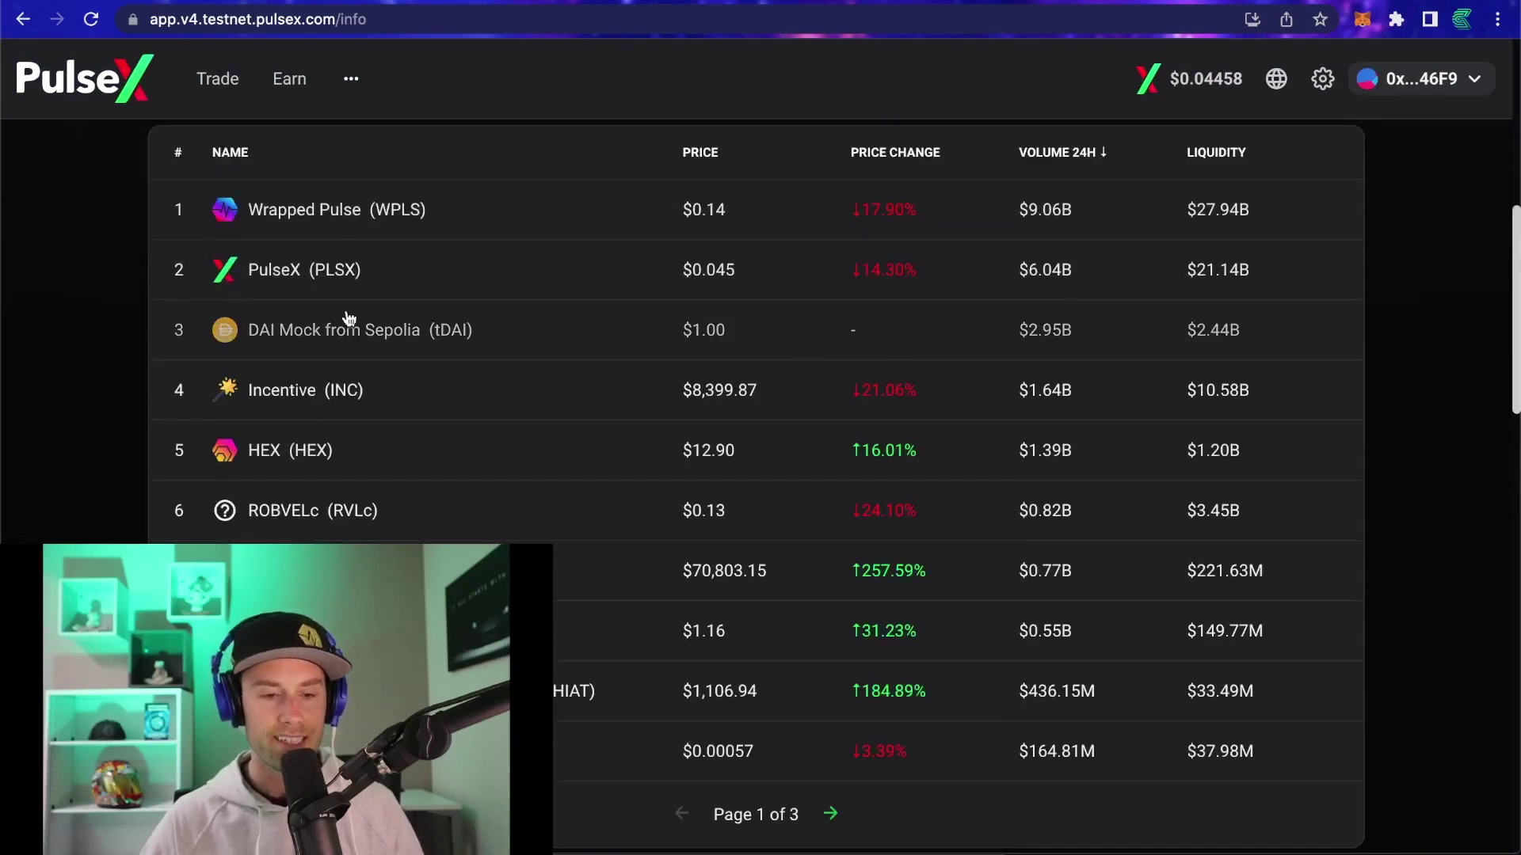
scroll(319, 420, "down", 15)
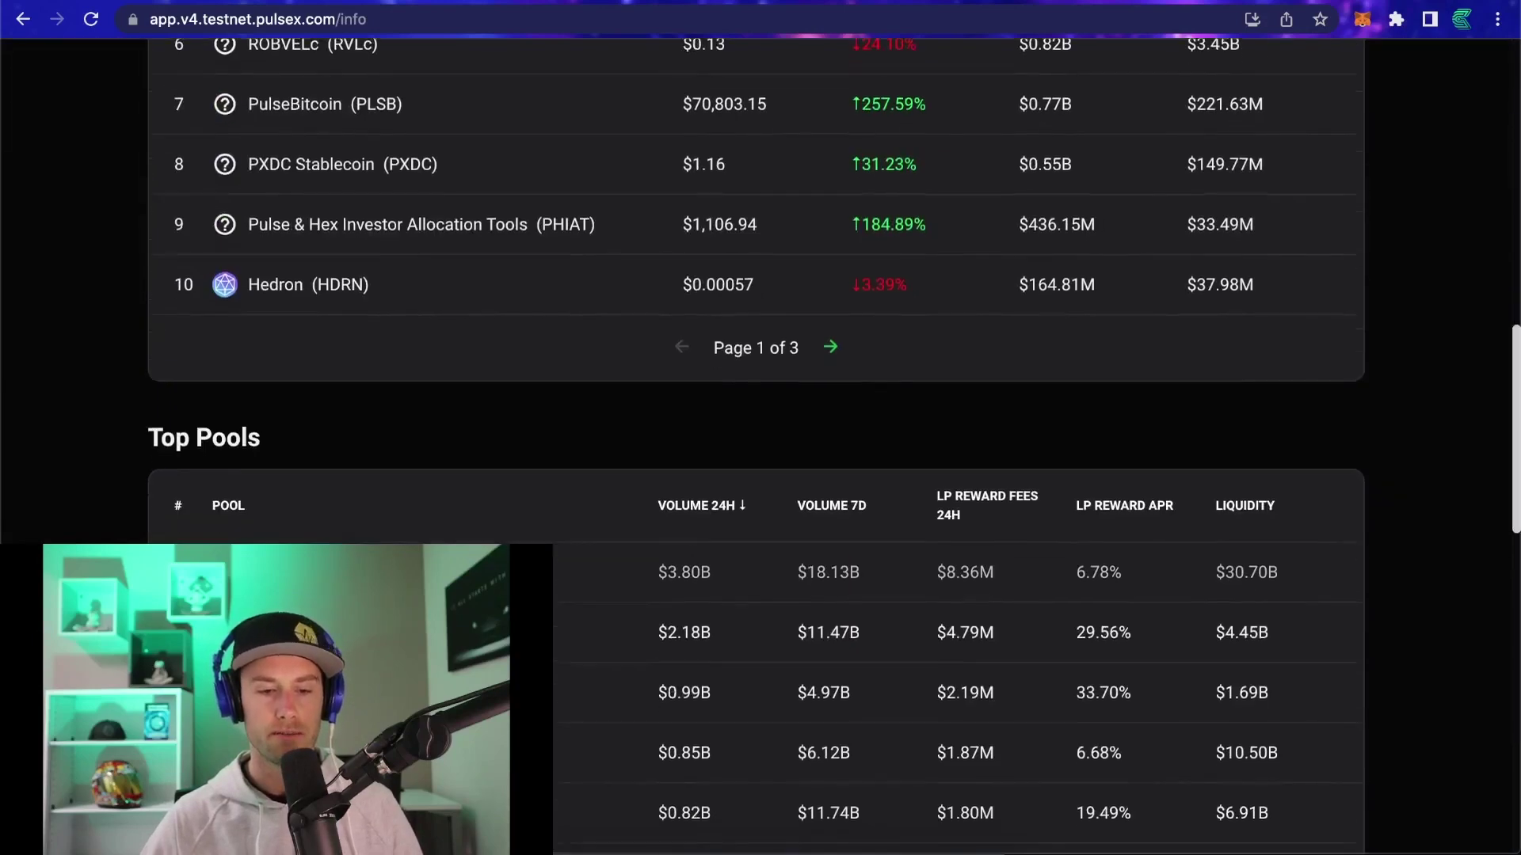
scroll(382, 474, "down", 5)
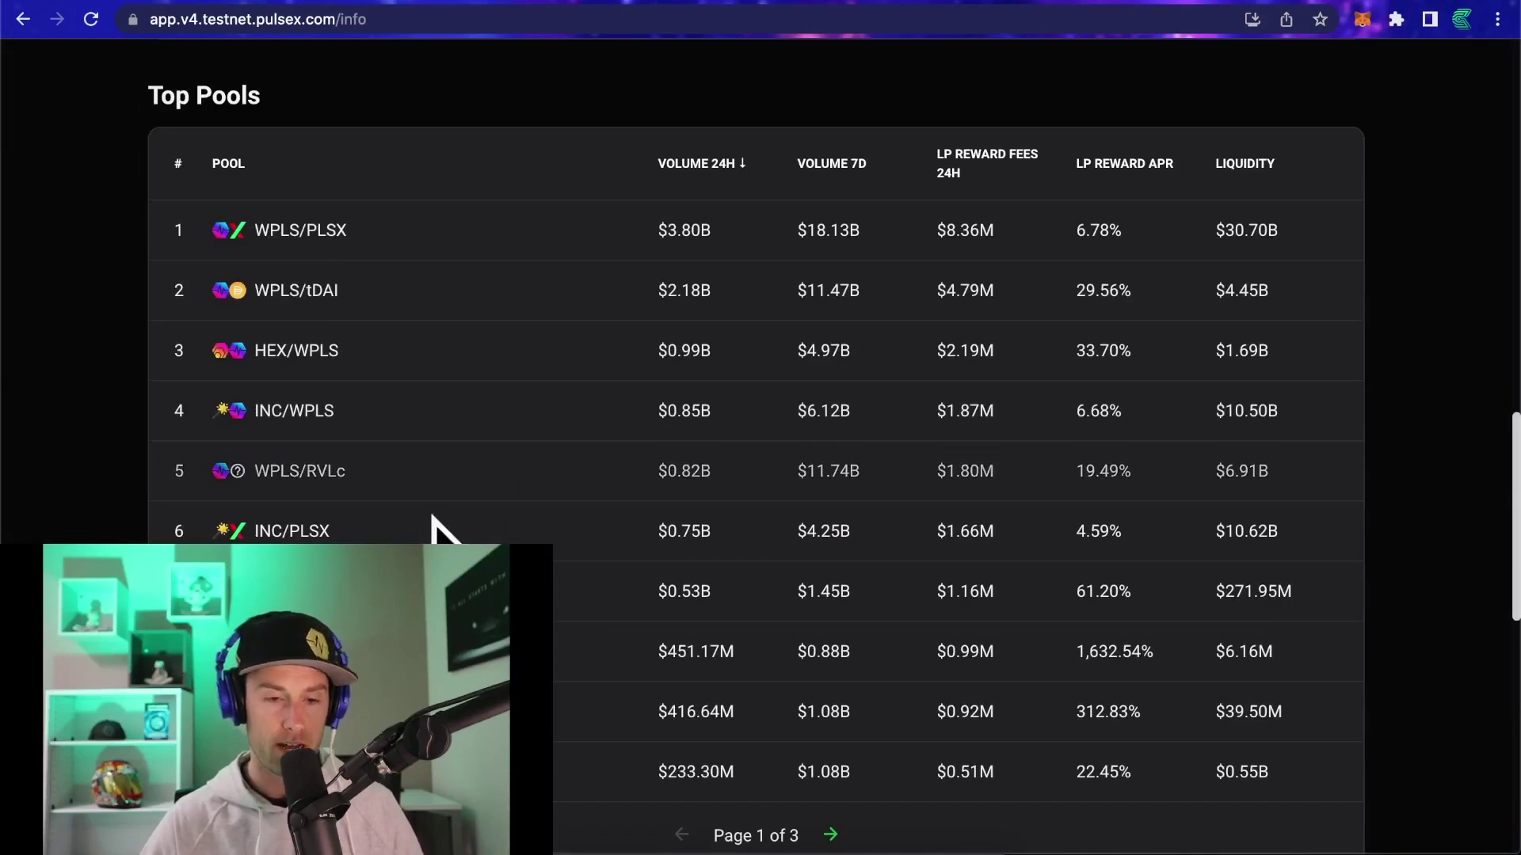
scroll(492, 502, "up", 5)
scroll(383, 304, "up", 12)
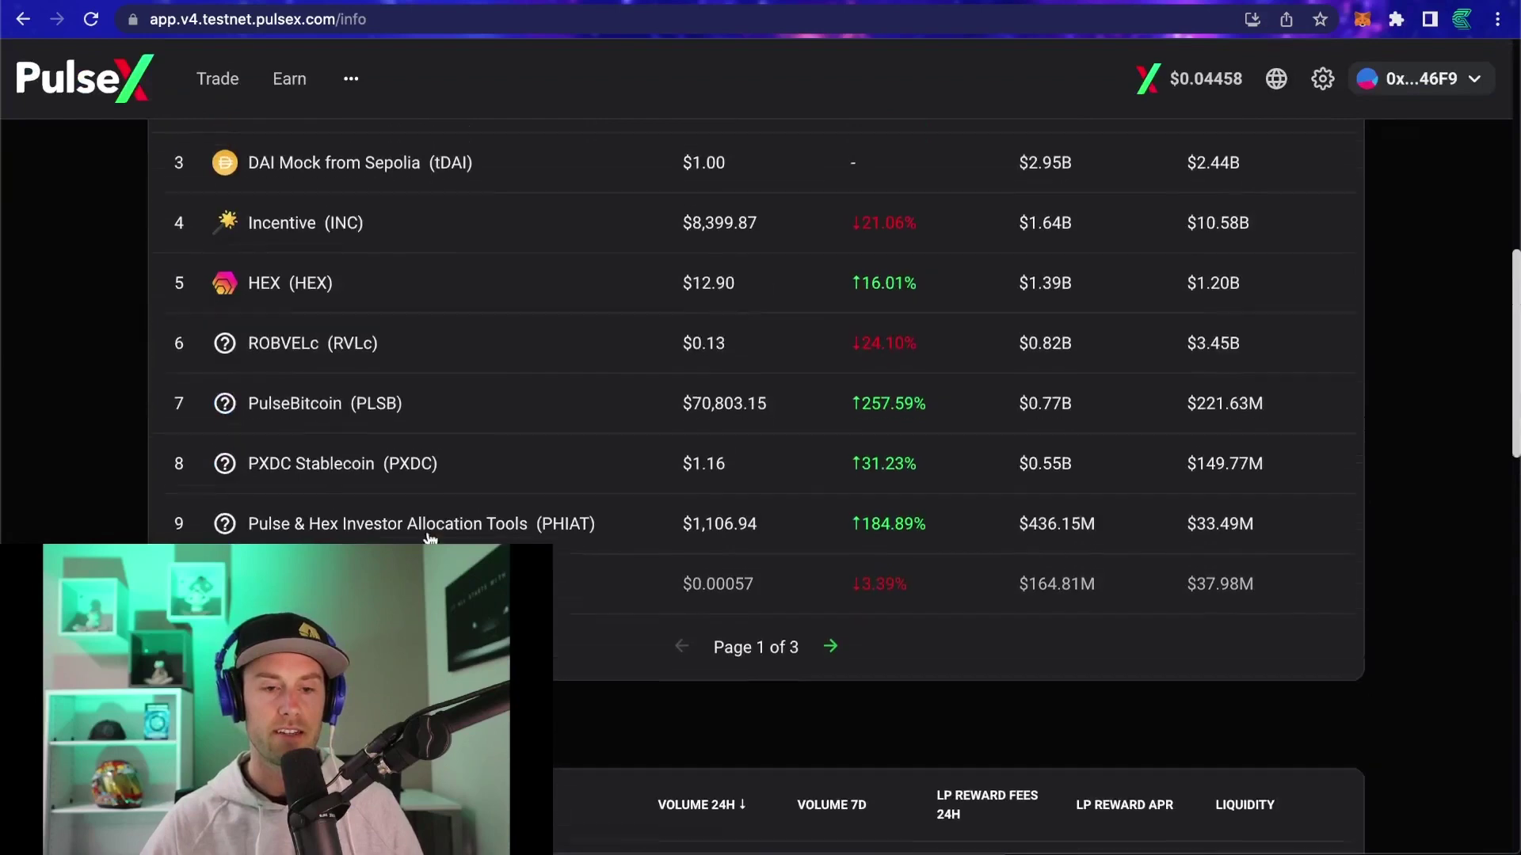
scroll(383, 304, "up", 7)
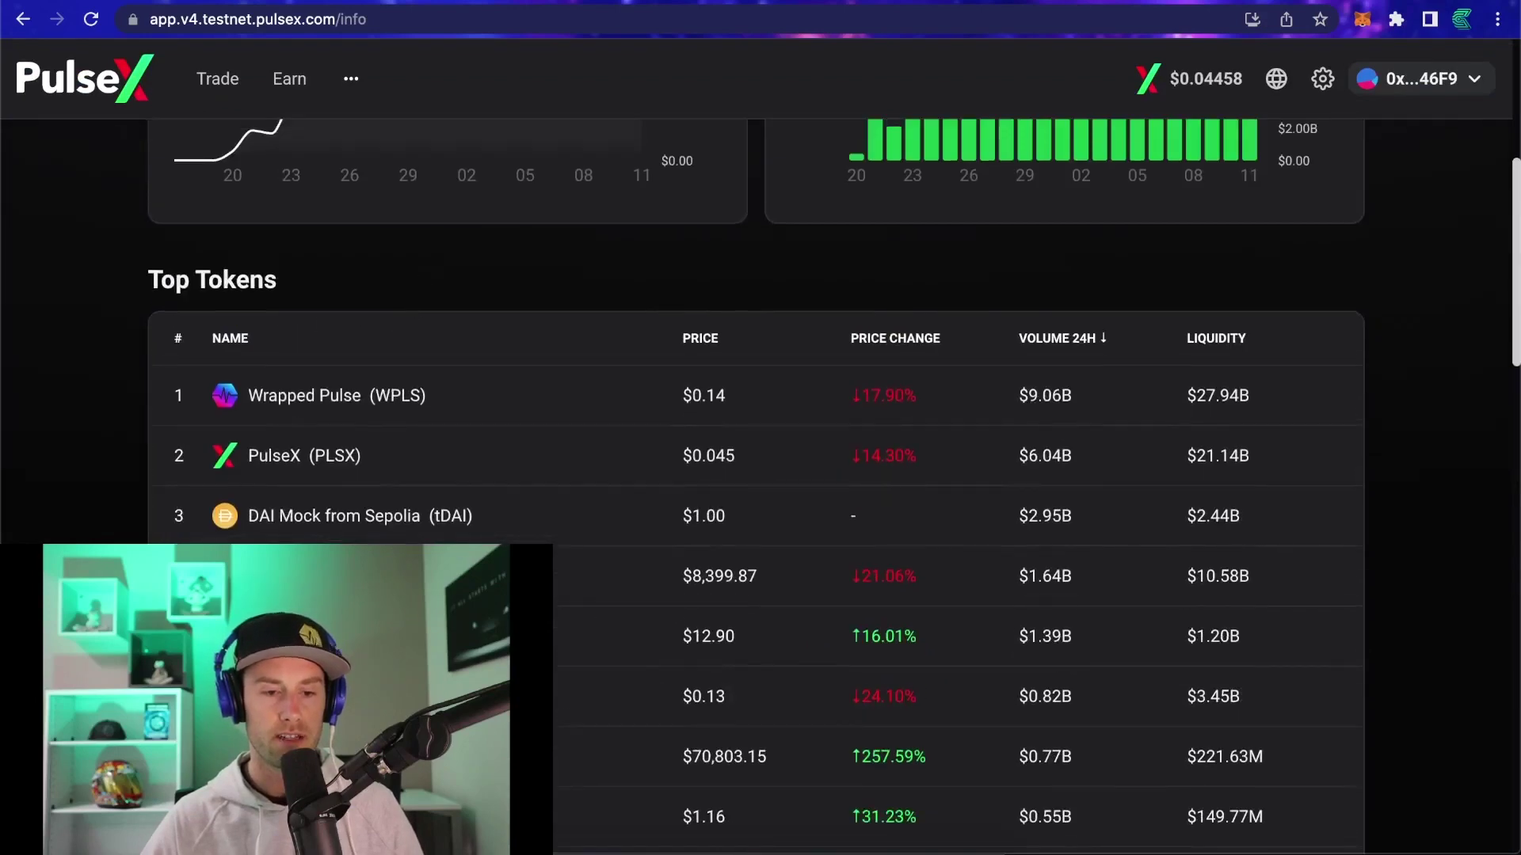
scroll(650, 476, "up", 10)
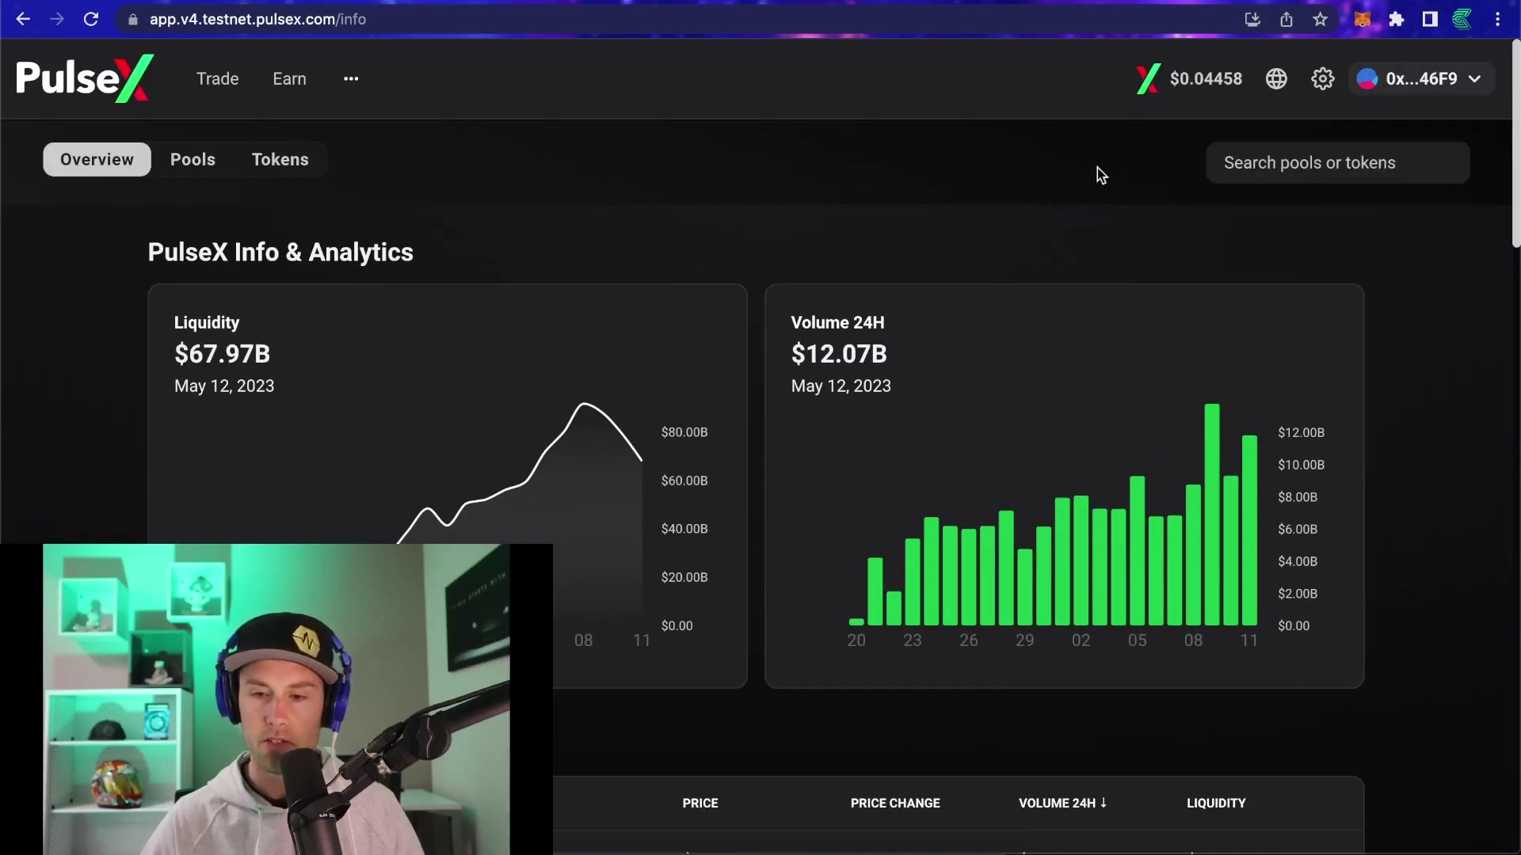
Step: Search the Info box for 'he', then replace the query with 'DAI'
left_click(1263, 166)
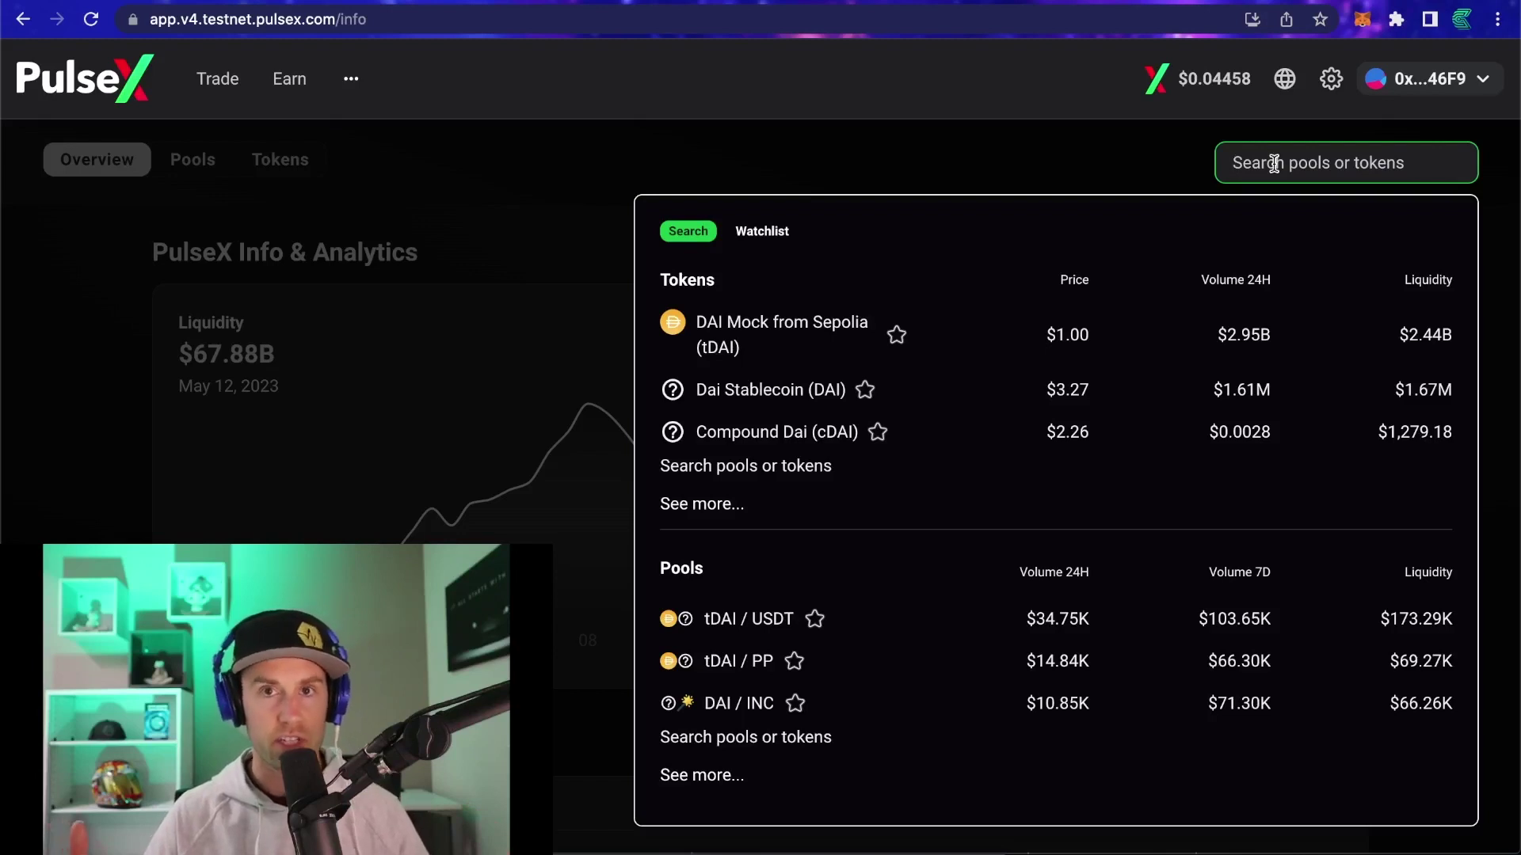
type("hex")
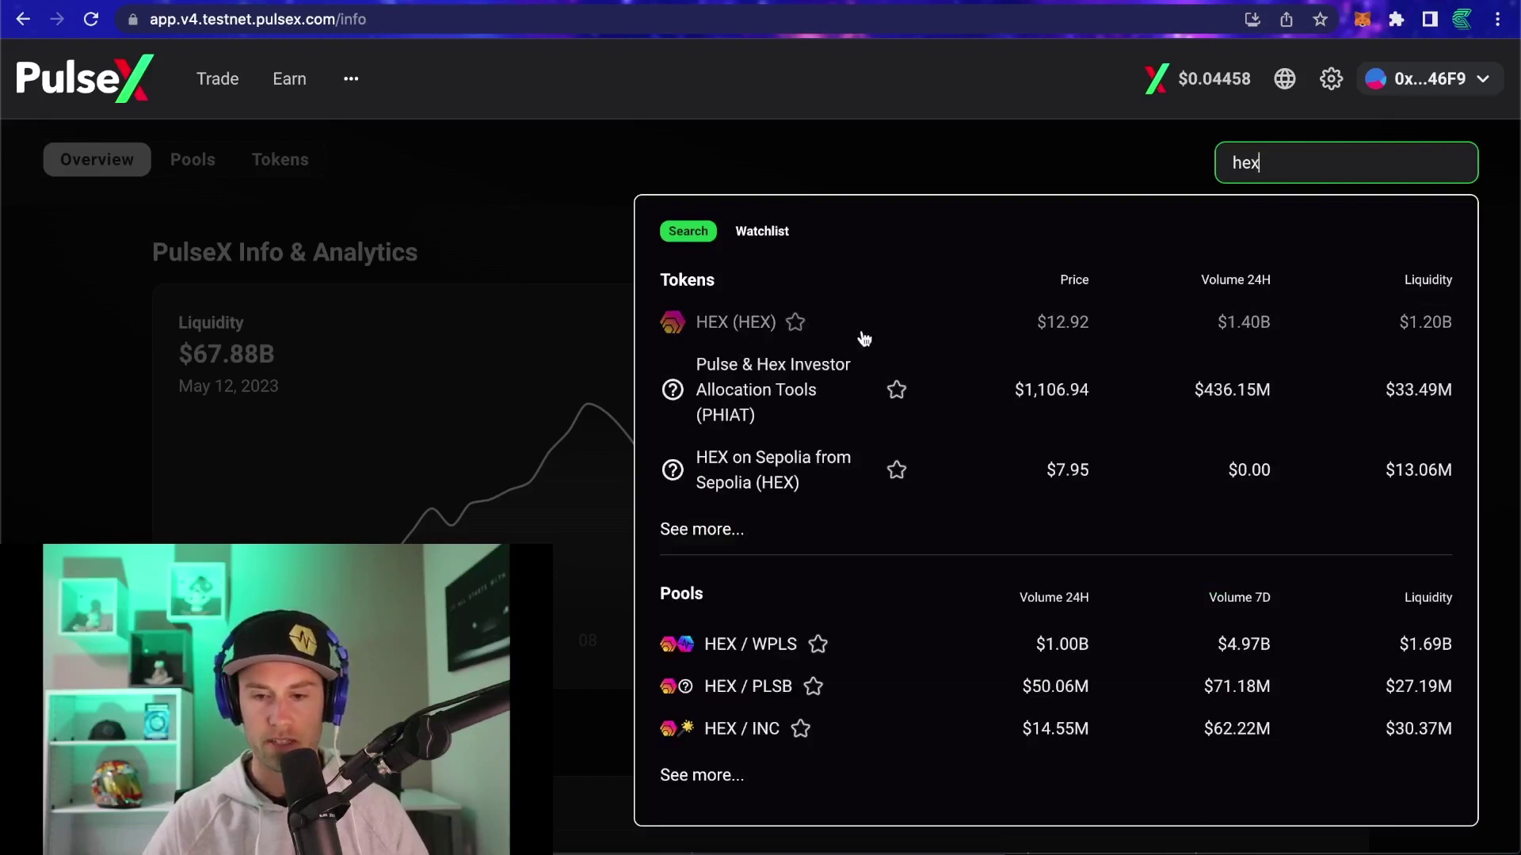
double_click(1345, 169)
type("DAI")
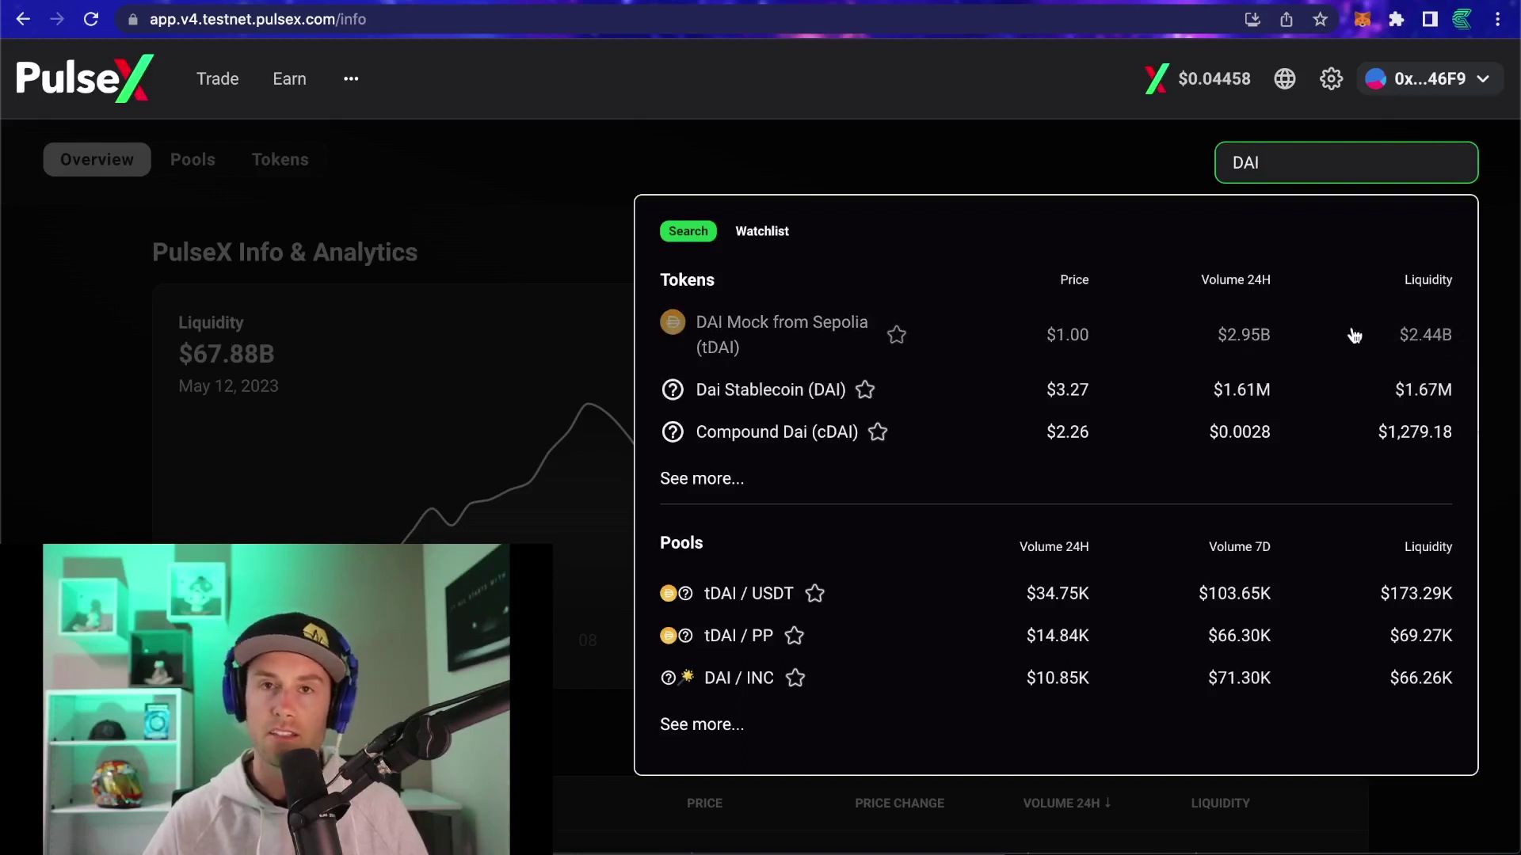
Step: Open the DAI Mock from Sepolia (tDAI) result and review its Pools table
left_click(998, 343)
scroll(703, 486, "down", 8)
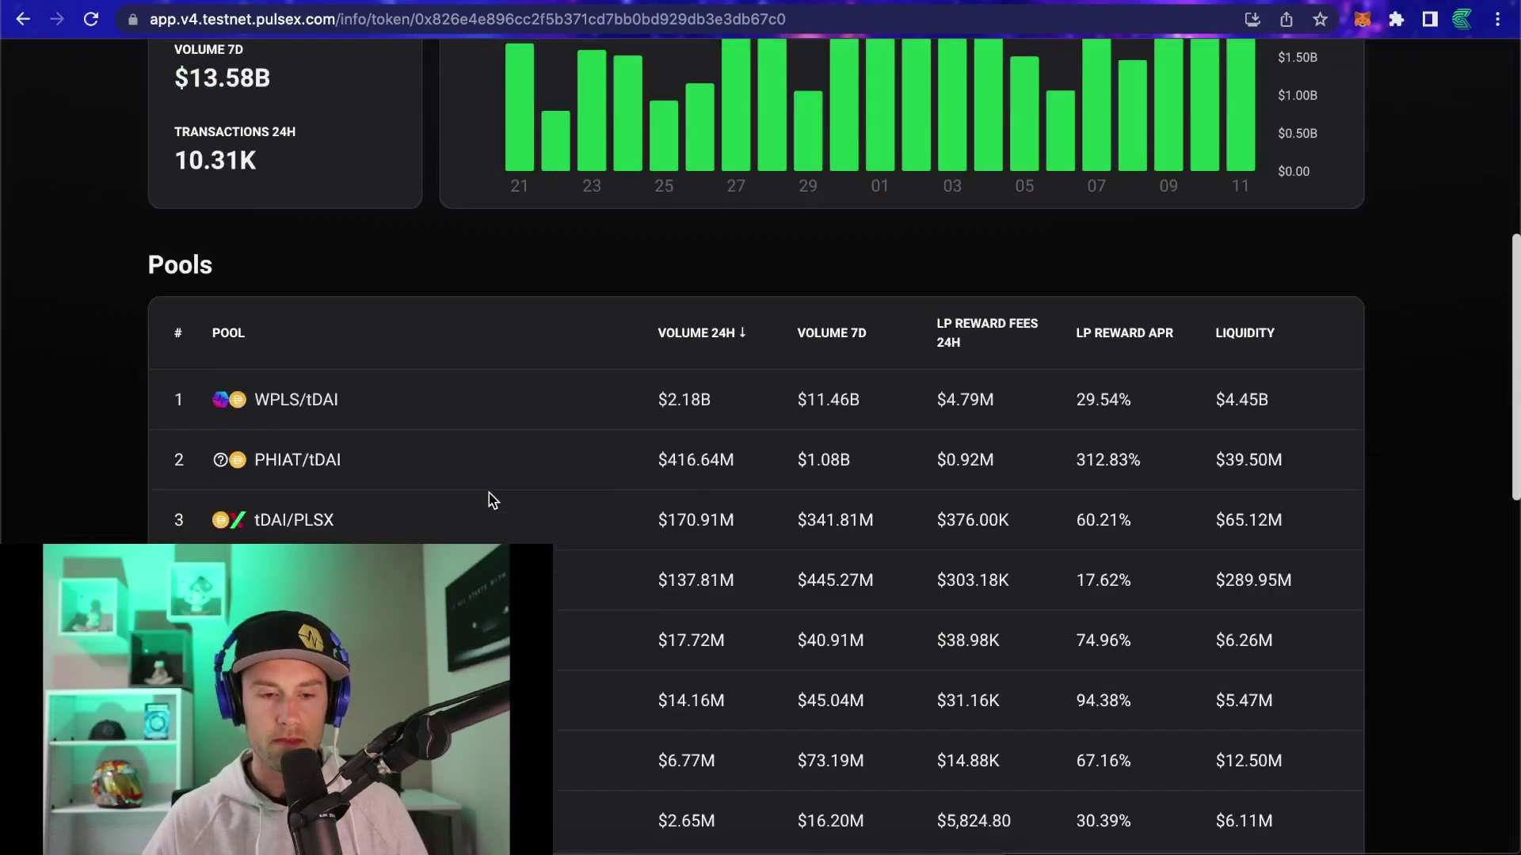
scroll(491, 475, "down", 3)
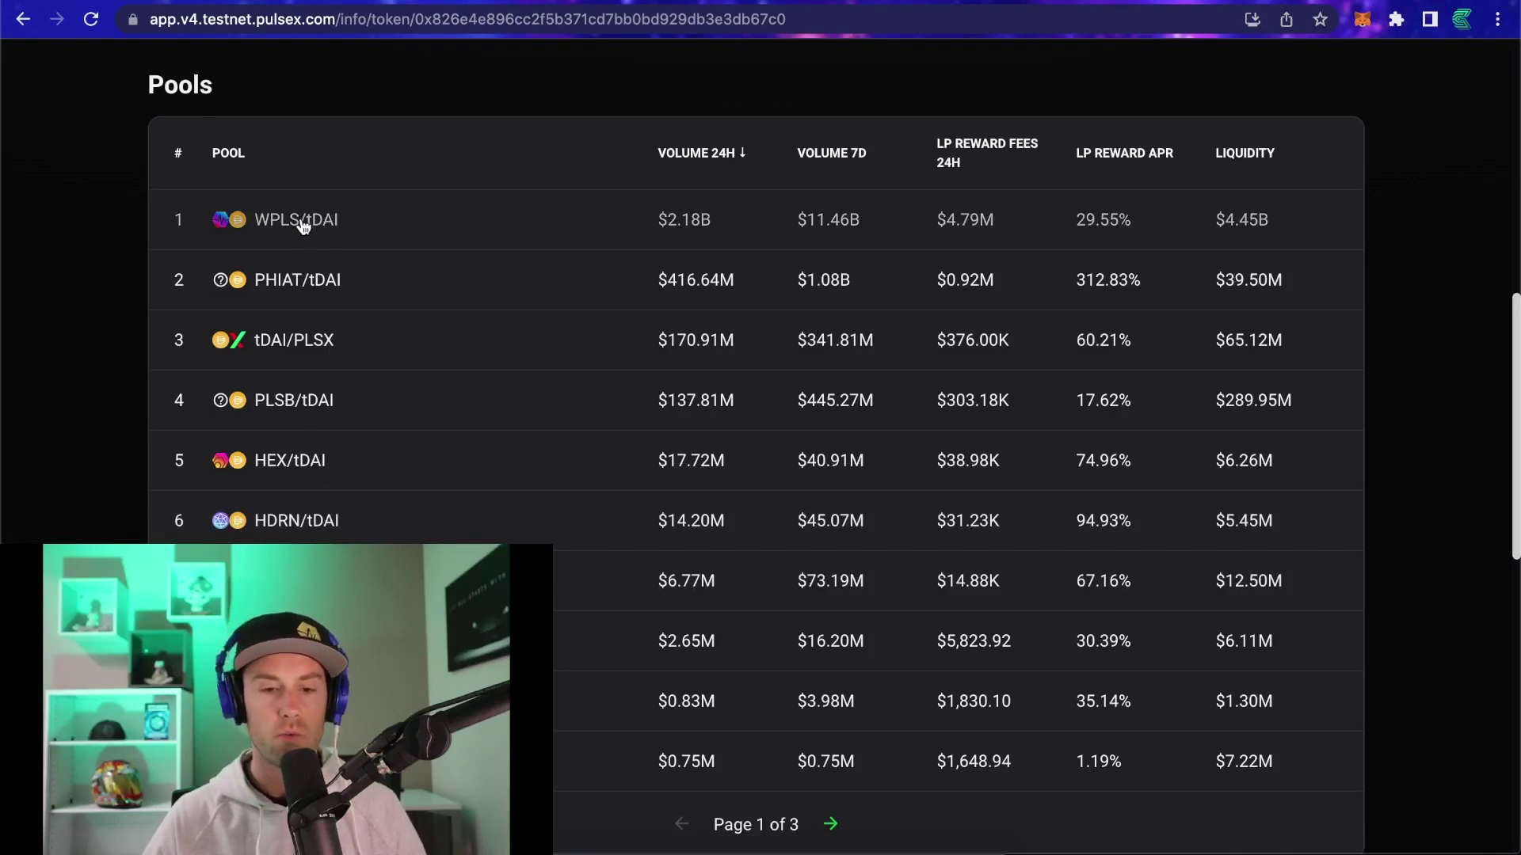
scroll(304, 229, "up", 1)
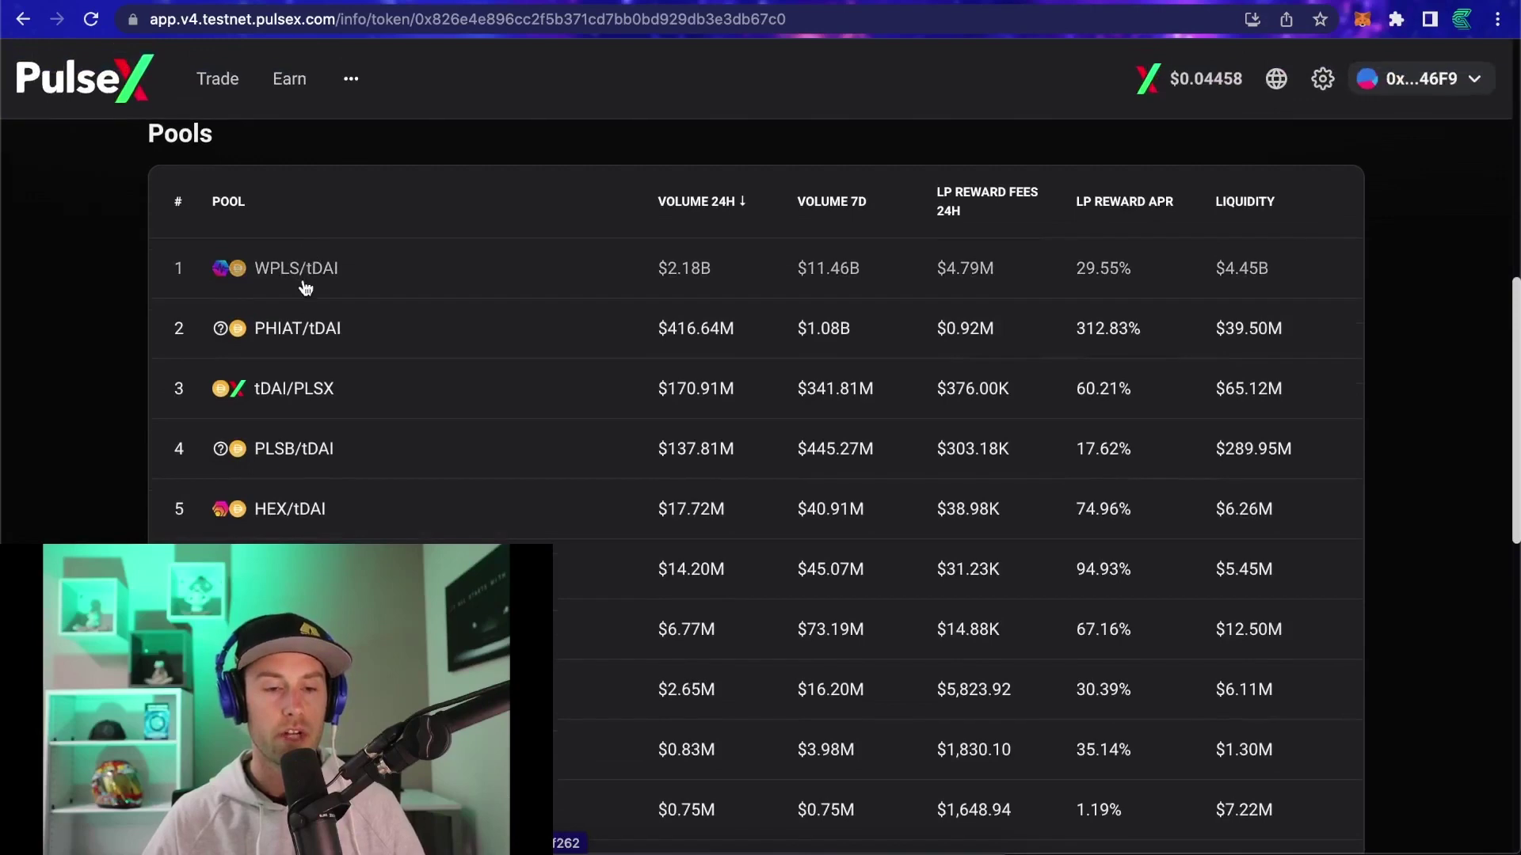
Step: View the WPLS/tDAI pool details, then start trading that pair
left_click(296, 273)
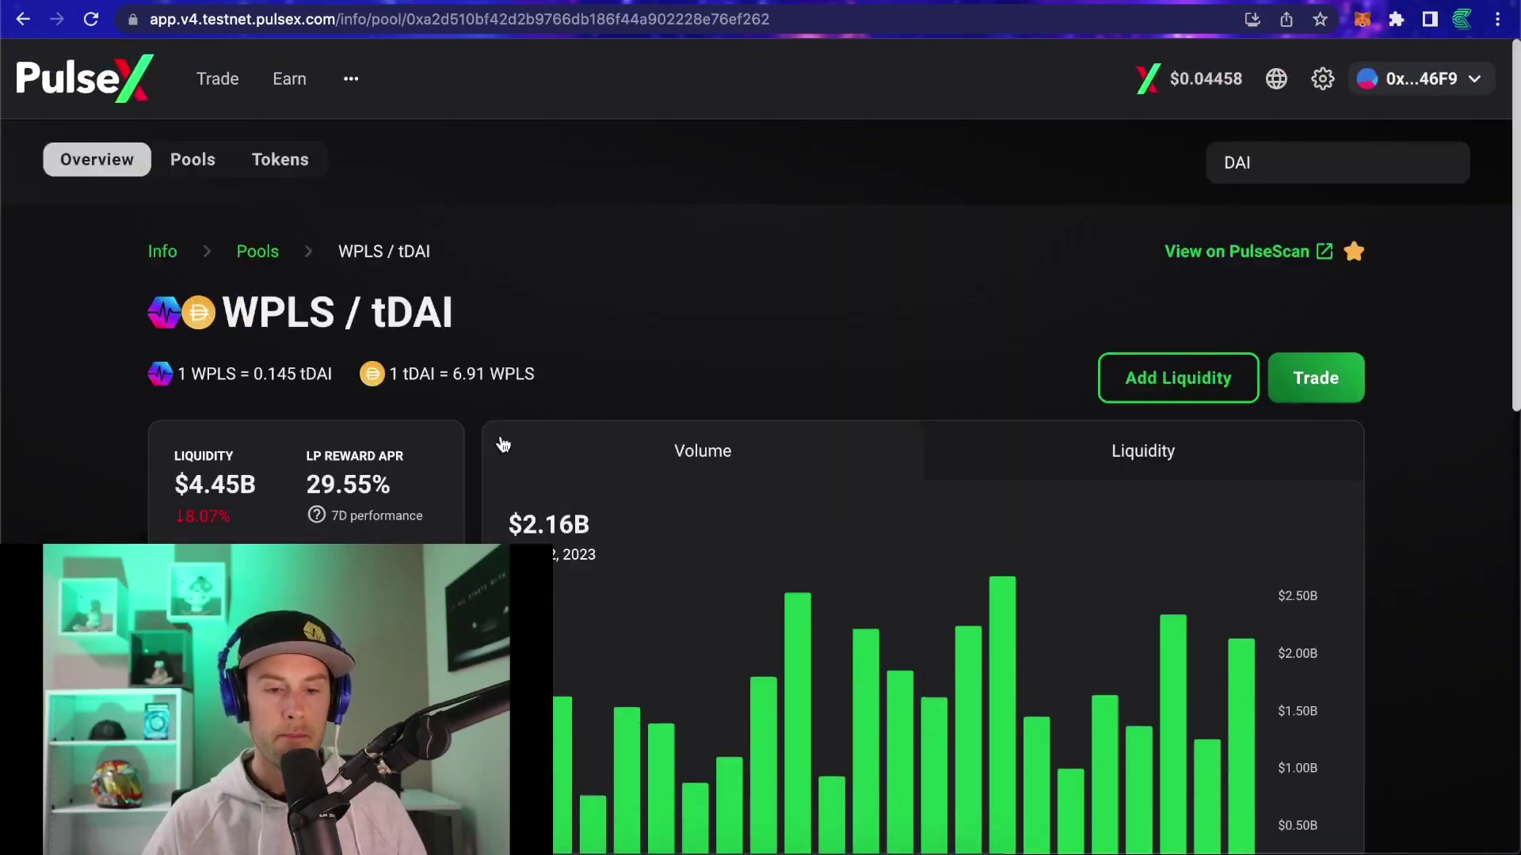
scroll(788, 475, "down", 6)
scroll(800, 432, "up", 6)
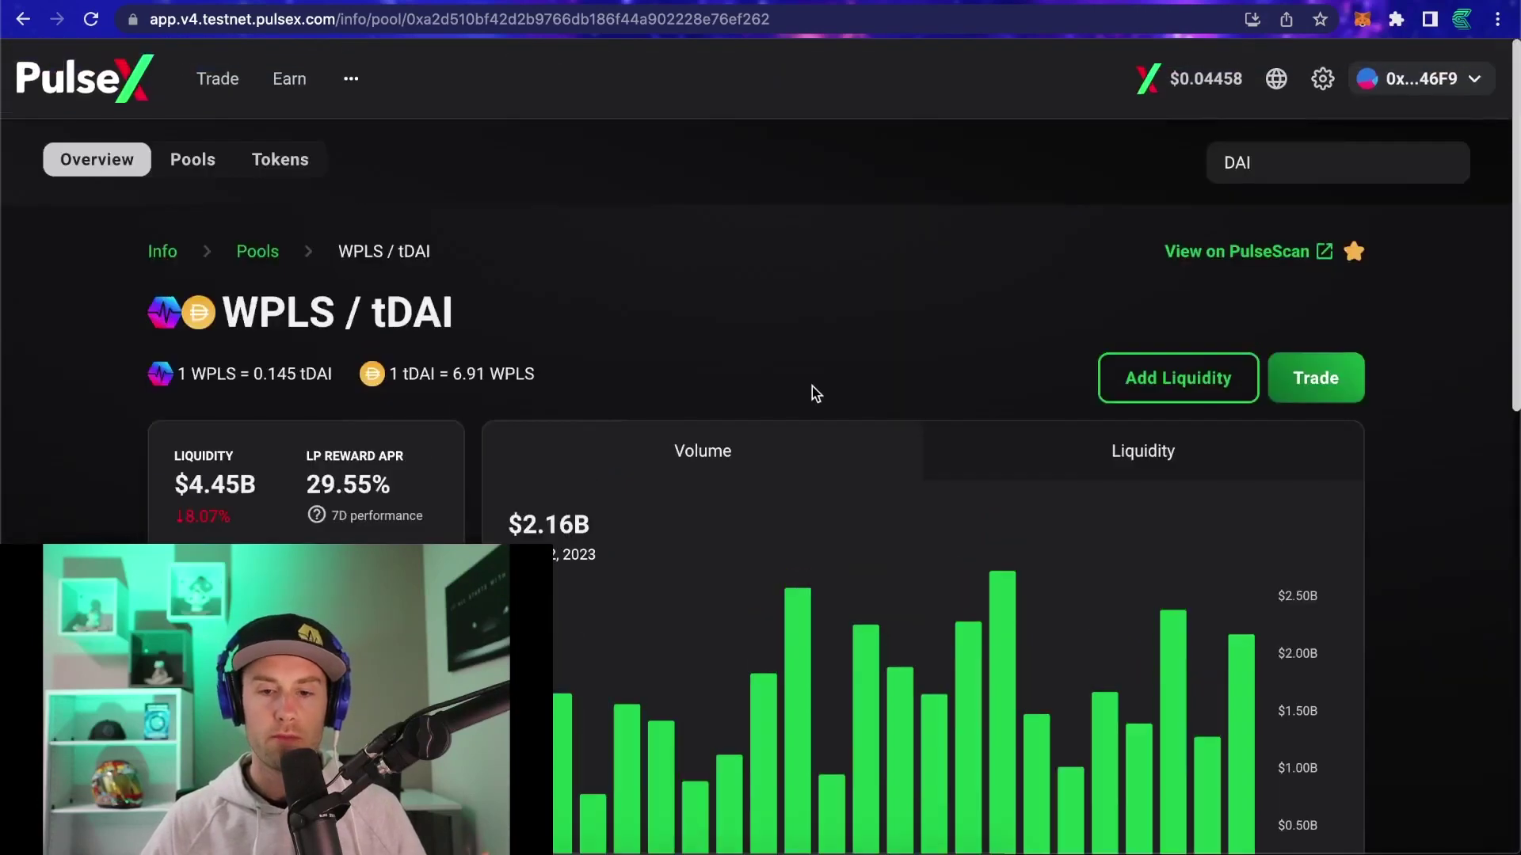
left_click(1337, 391)
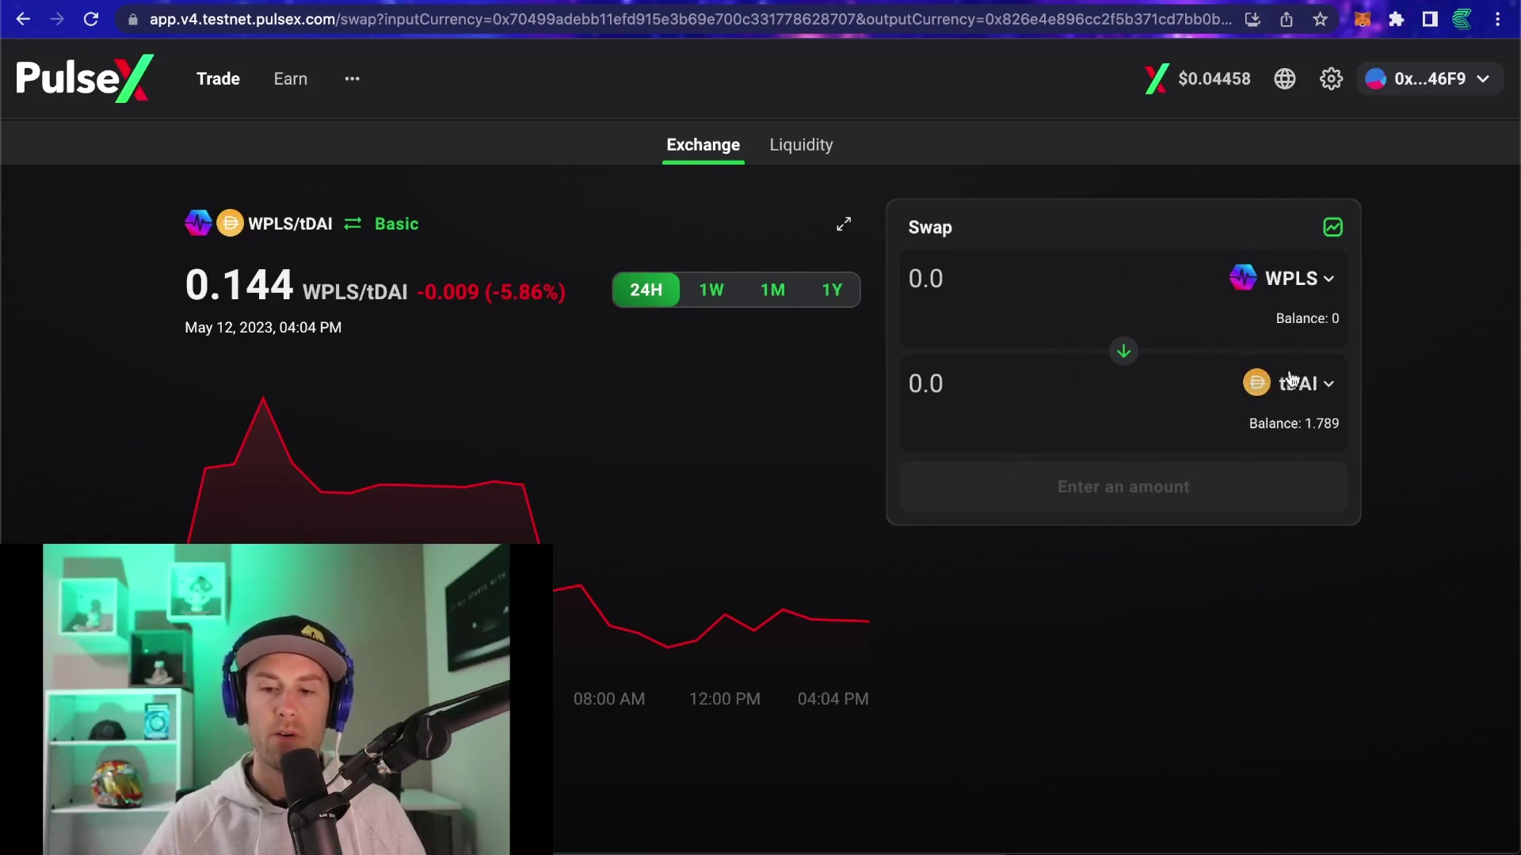
left_click(1285, 290)
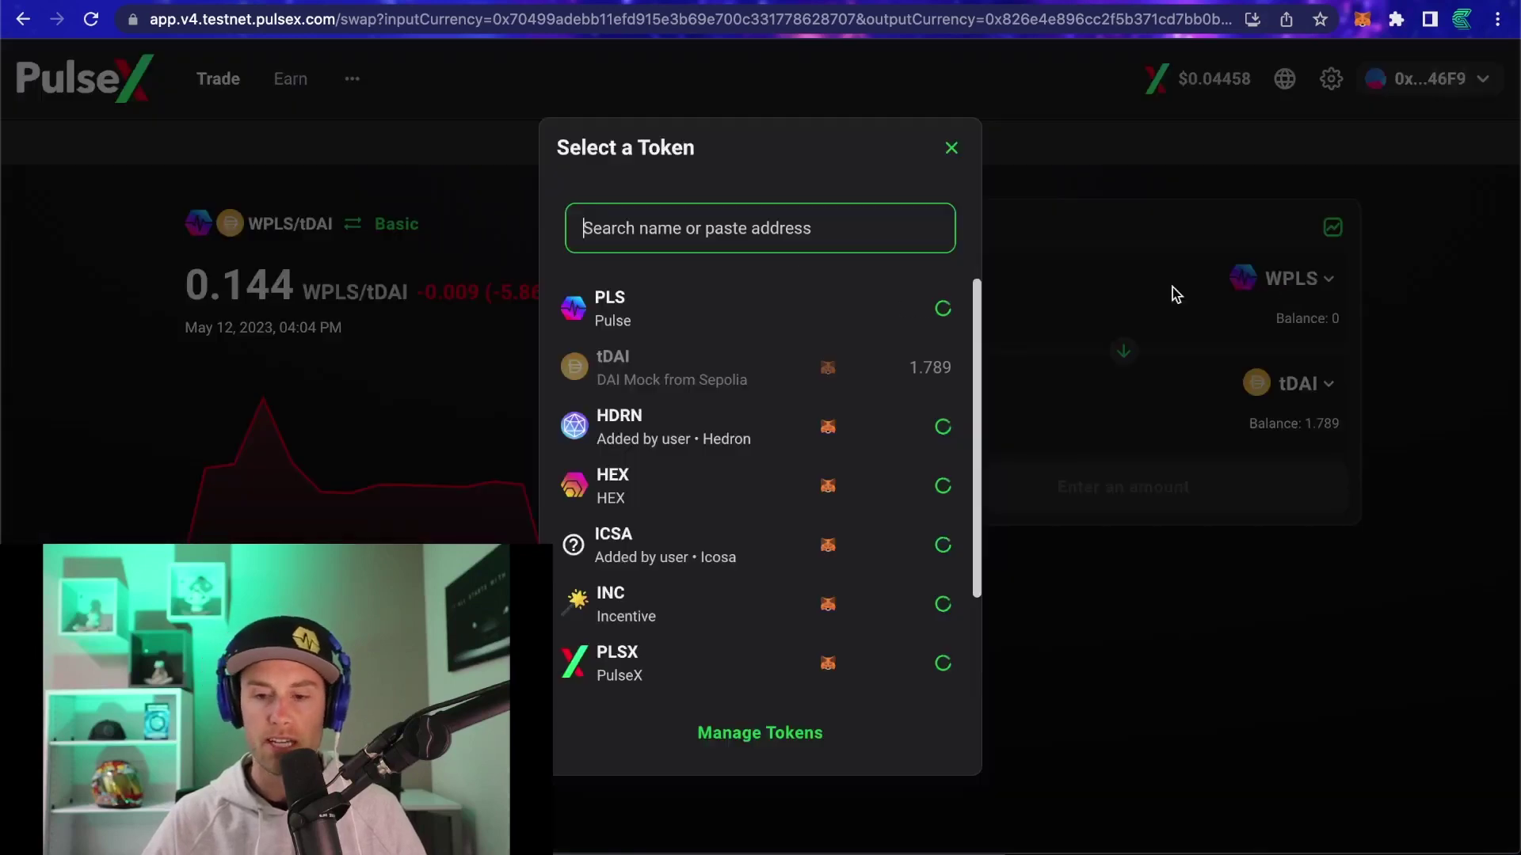
scroll(761, 507, "down", 2)
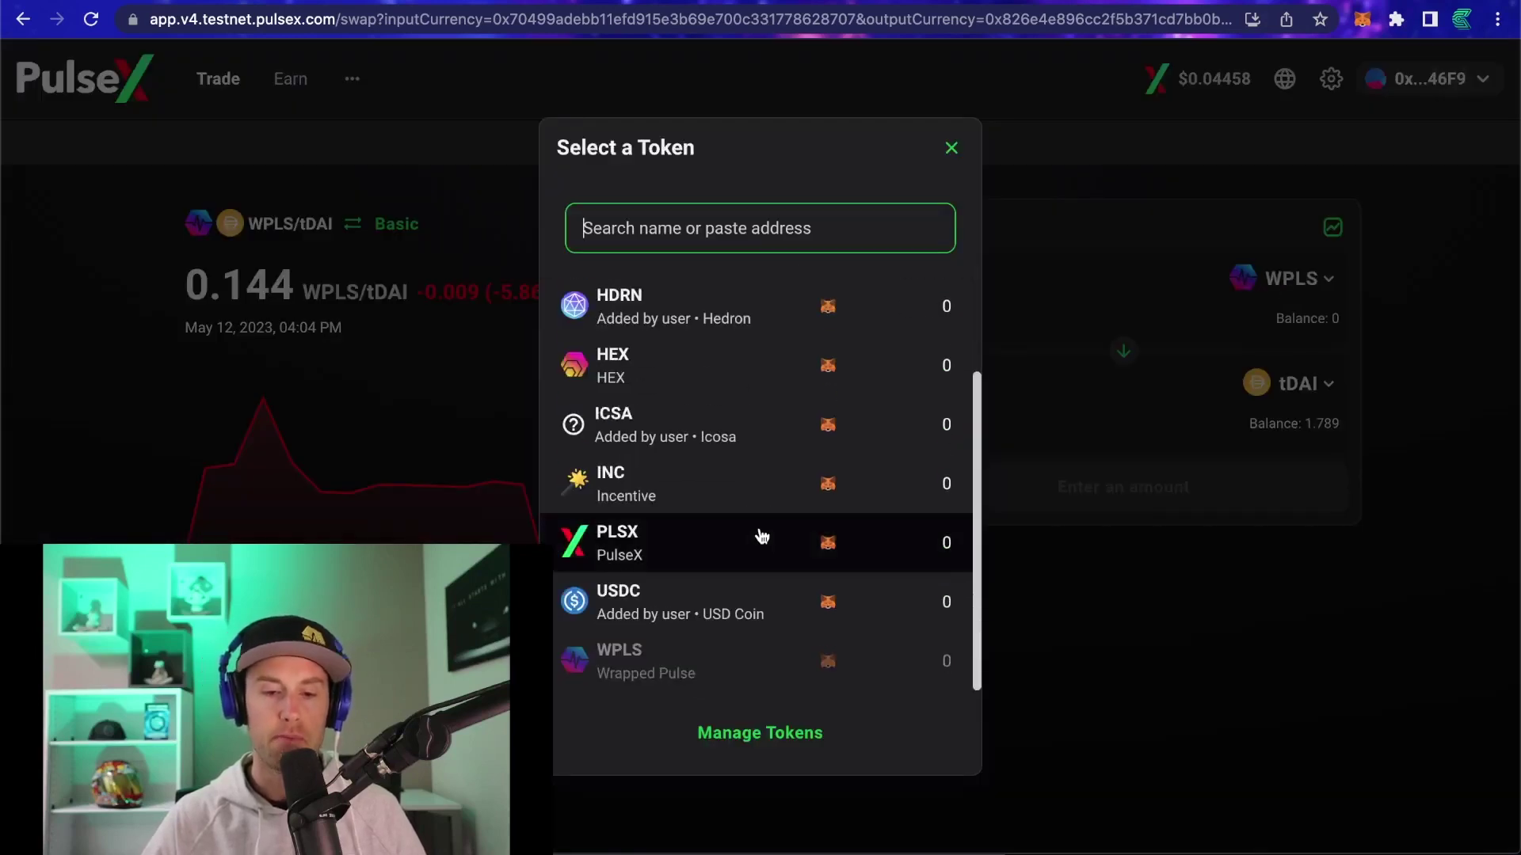
scroll(788, 525, "up", 1)
scroll(789, 524, "up", 2)
scroll(780, 601, "down", 3)
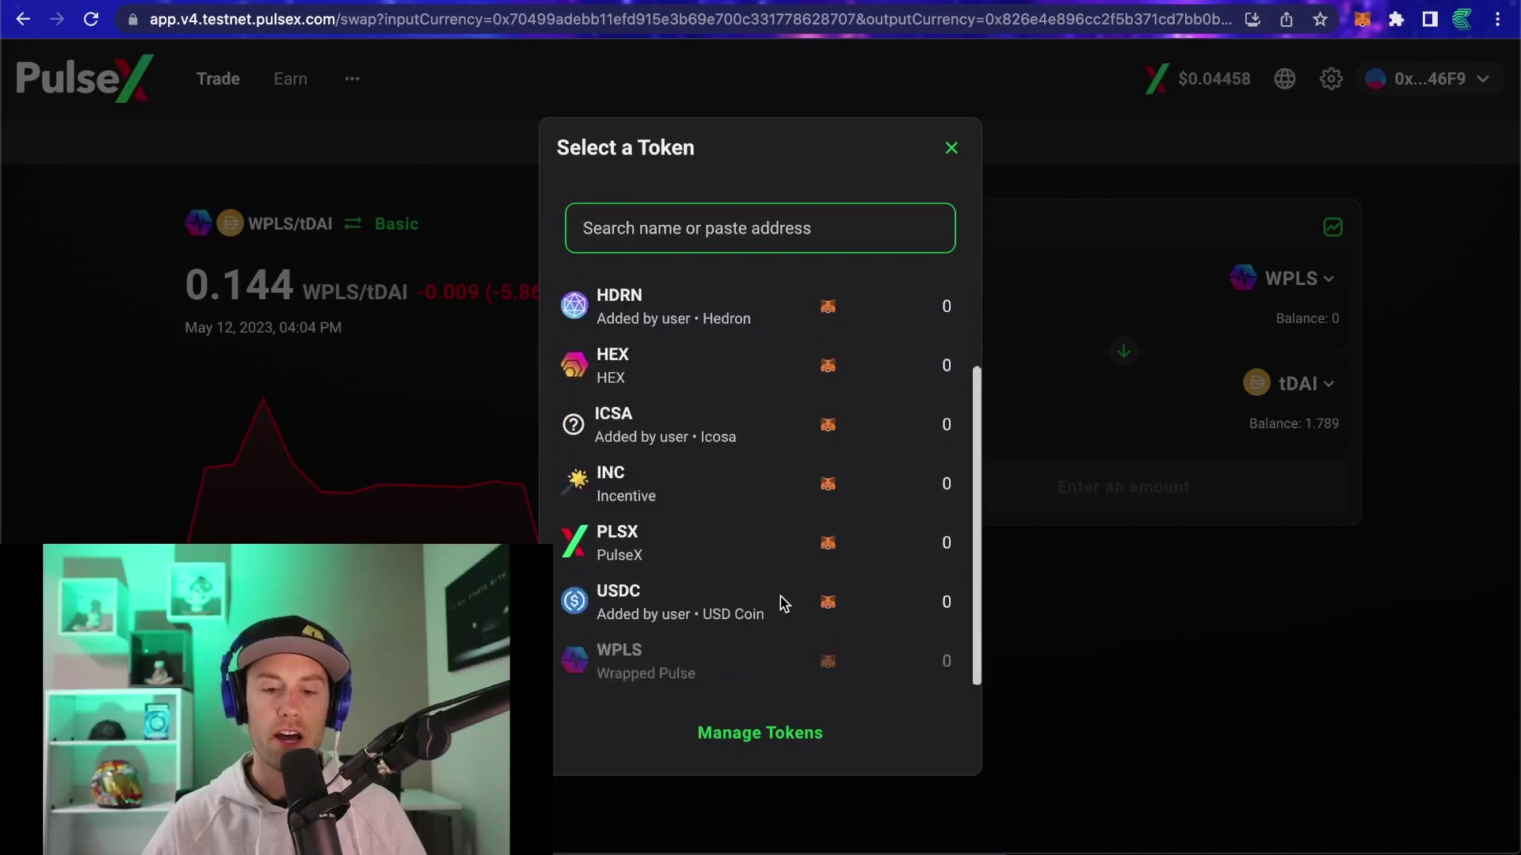
left_click(1043, 440)
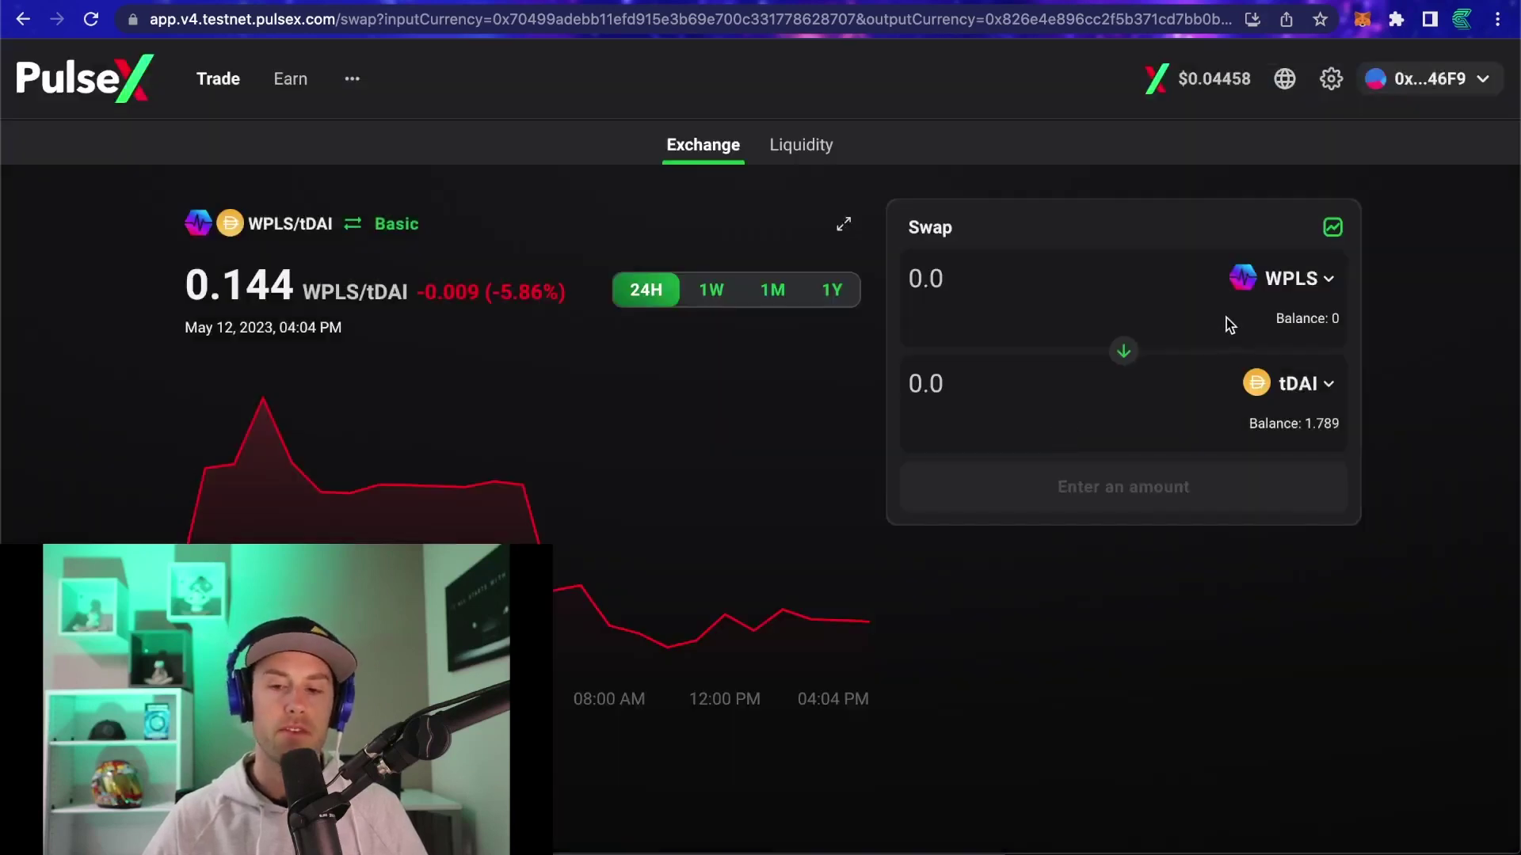
left_click(1305, 295)
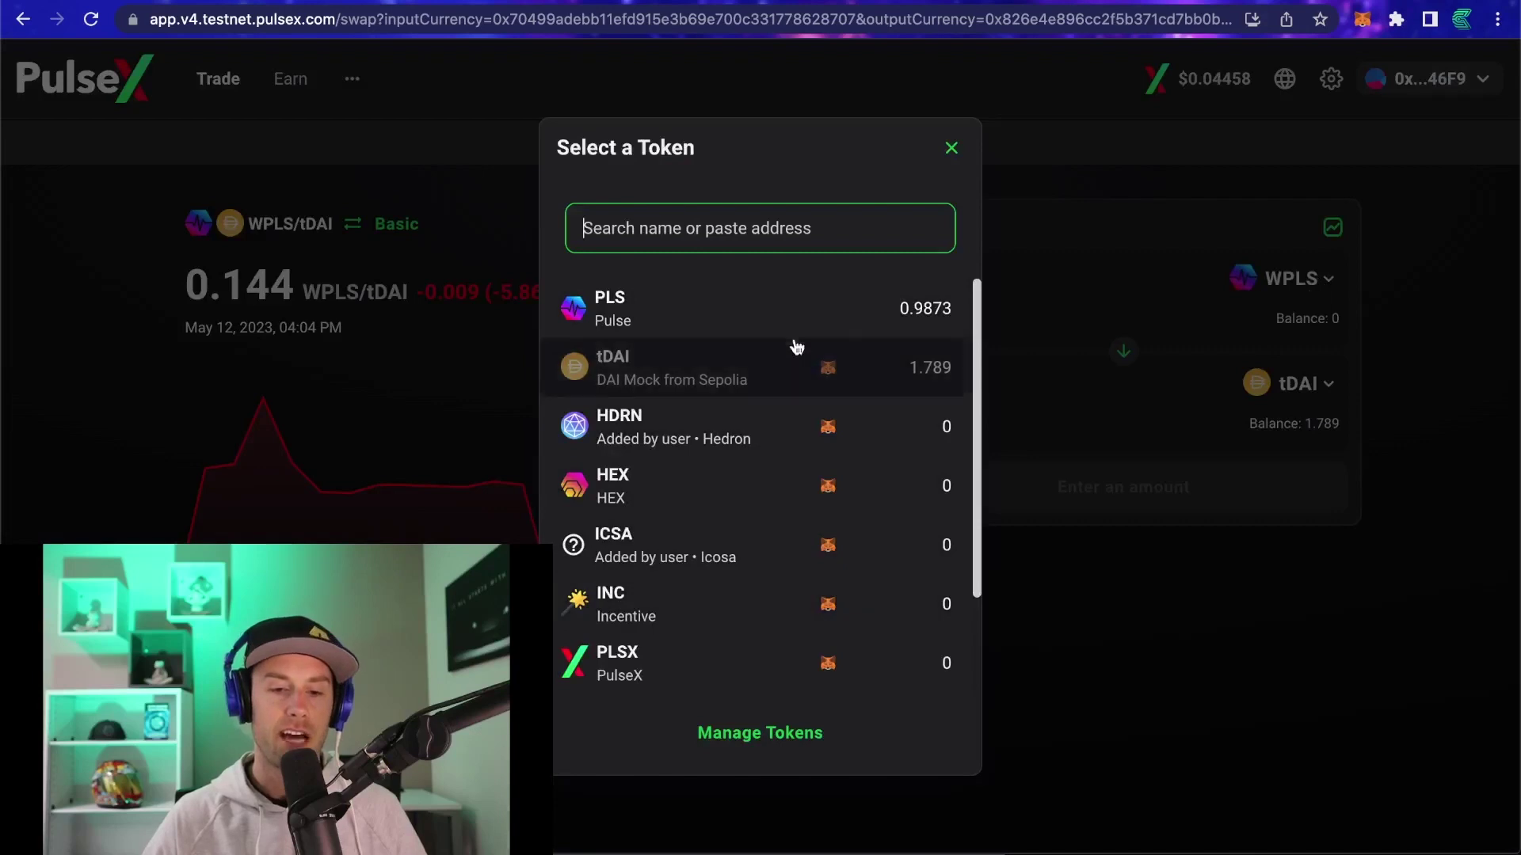
scroll(783, 396, "down", 2)
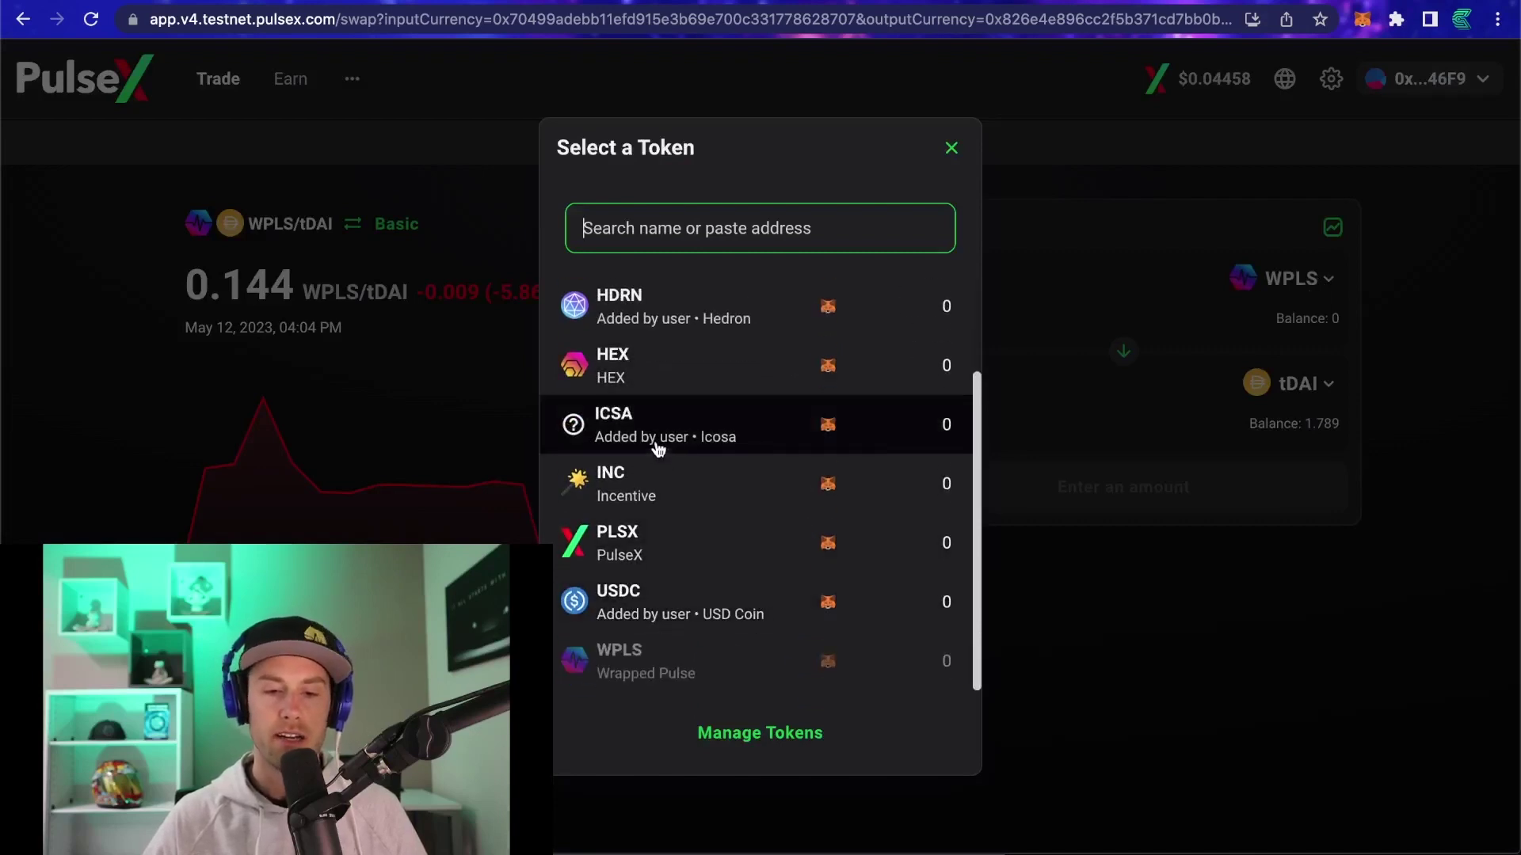
scroll(680, 425, "up", 2)
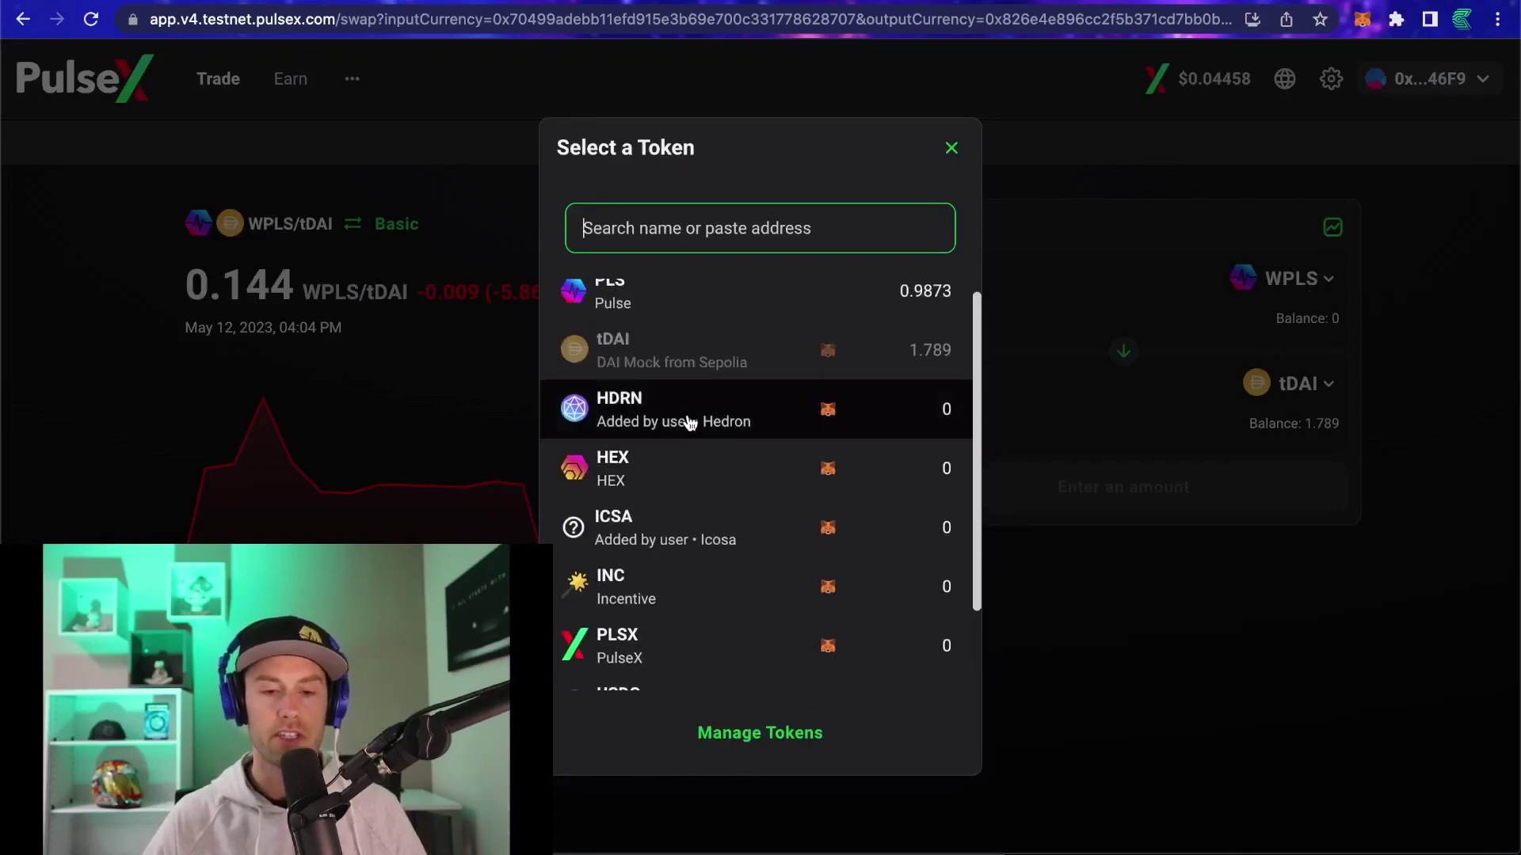
left_click(1100, 390)
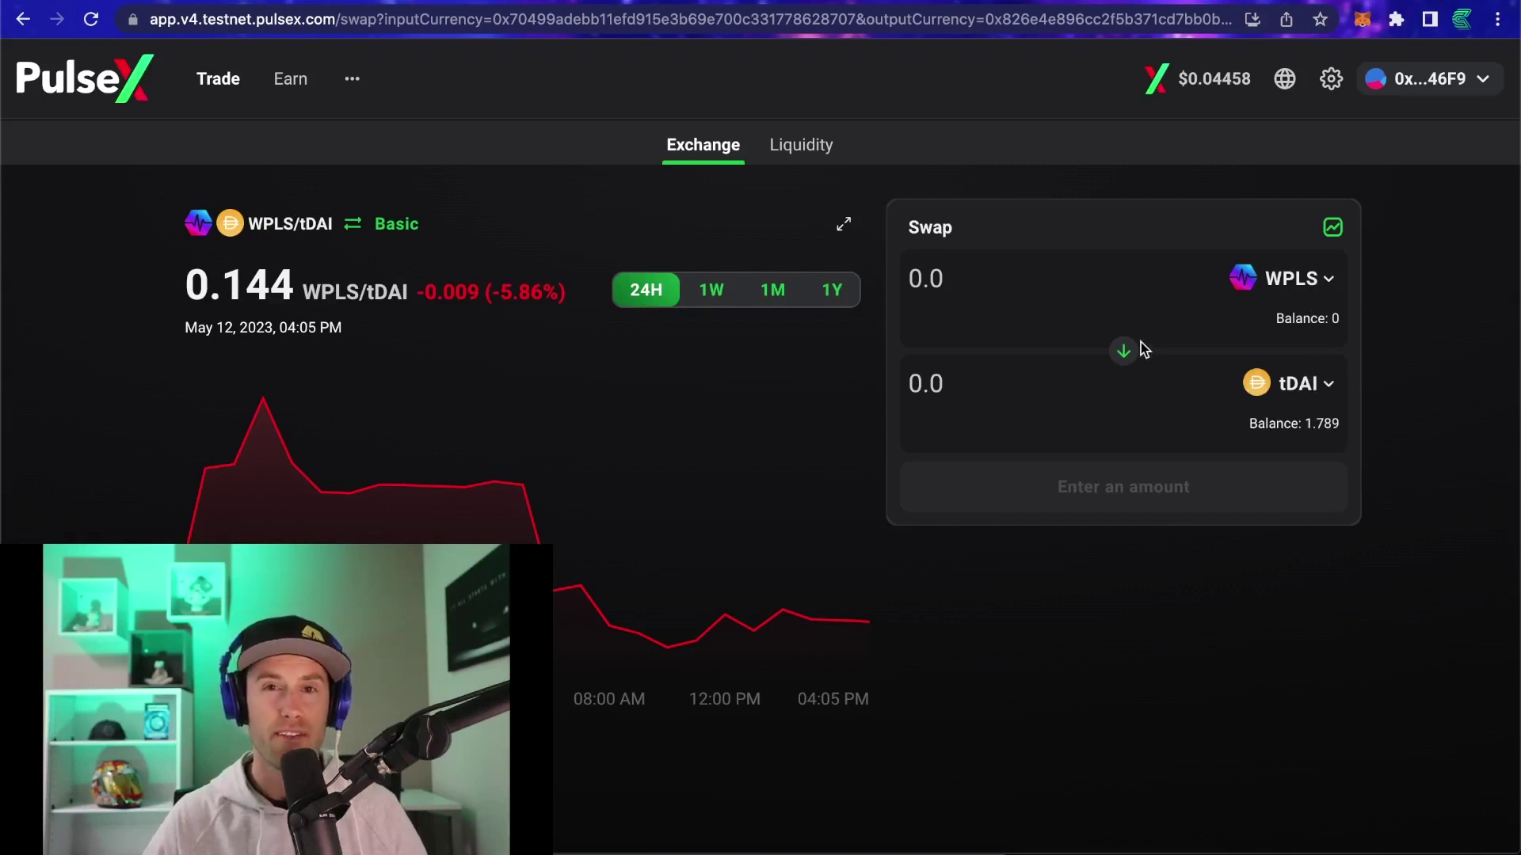
Step: Browse the pay and receive token lists, closing each without choosing
left_click(1287, 277)
scroll(778, 450, "down", 1)
left_click(1211, 492)
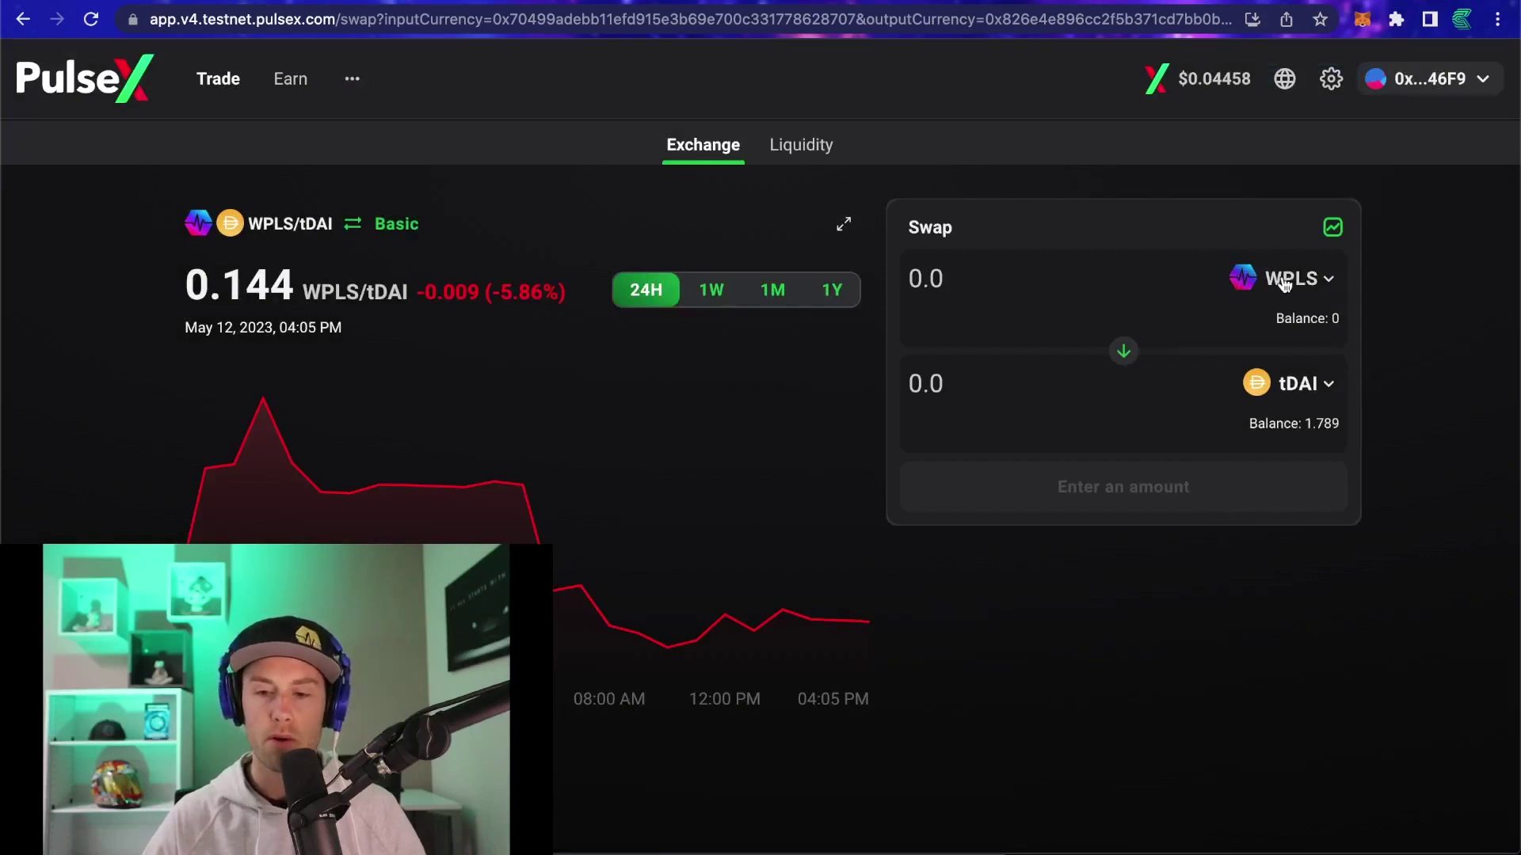
left_click(1299, 385)
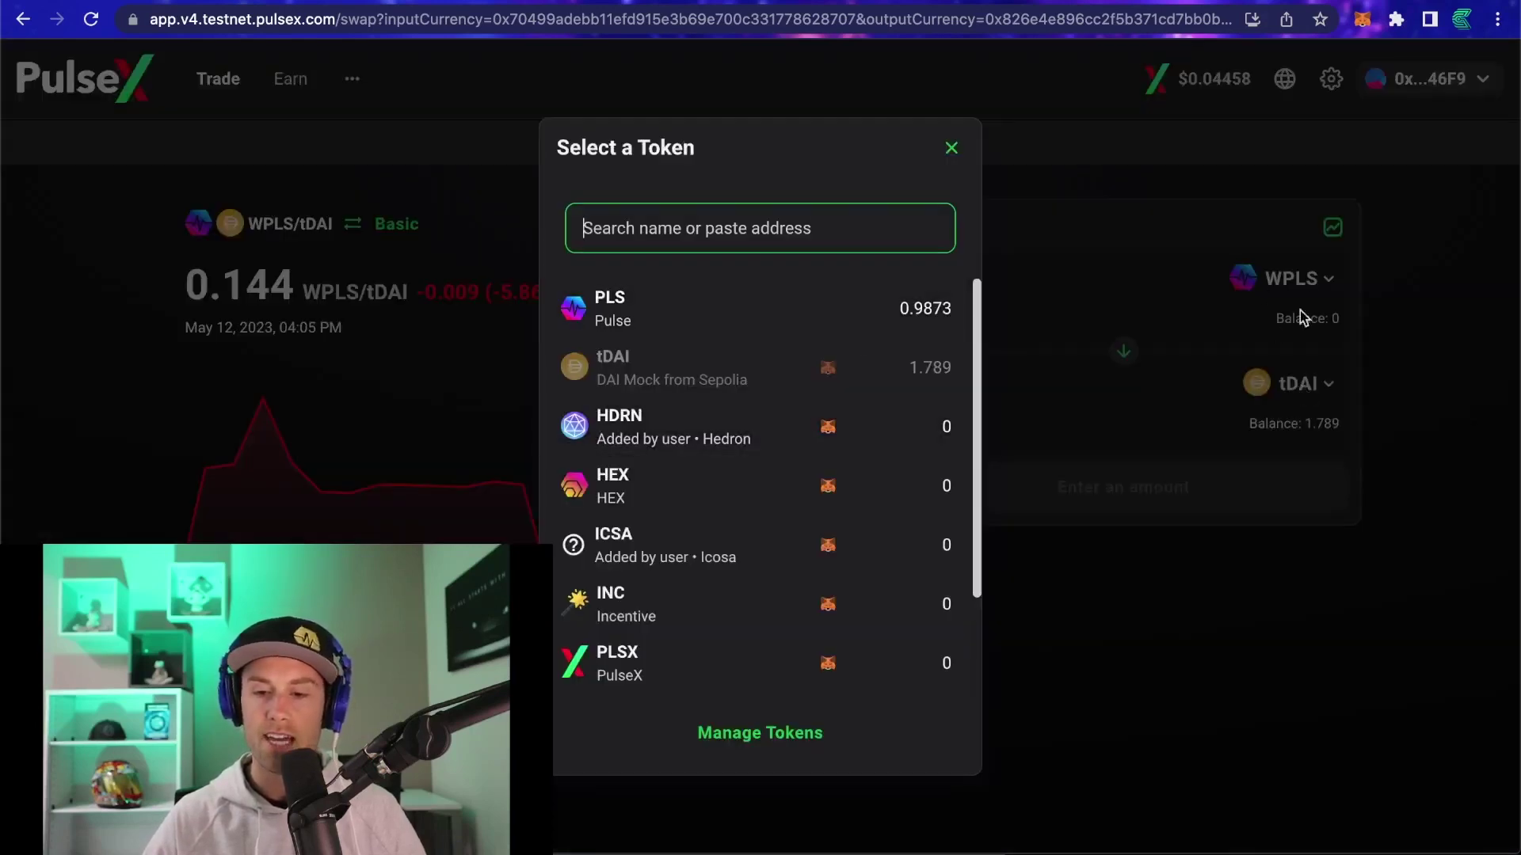
scroll(725, 617, "down", 2)
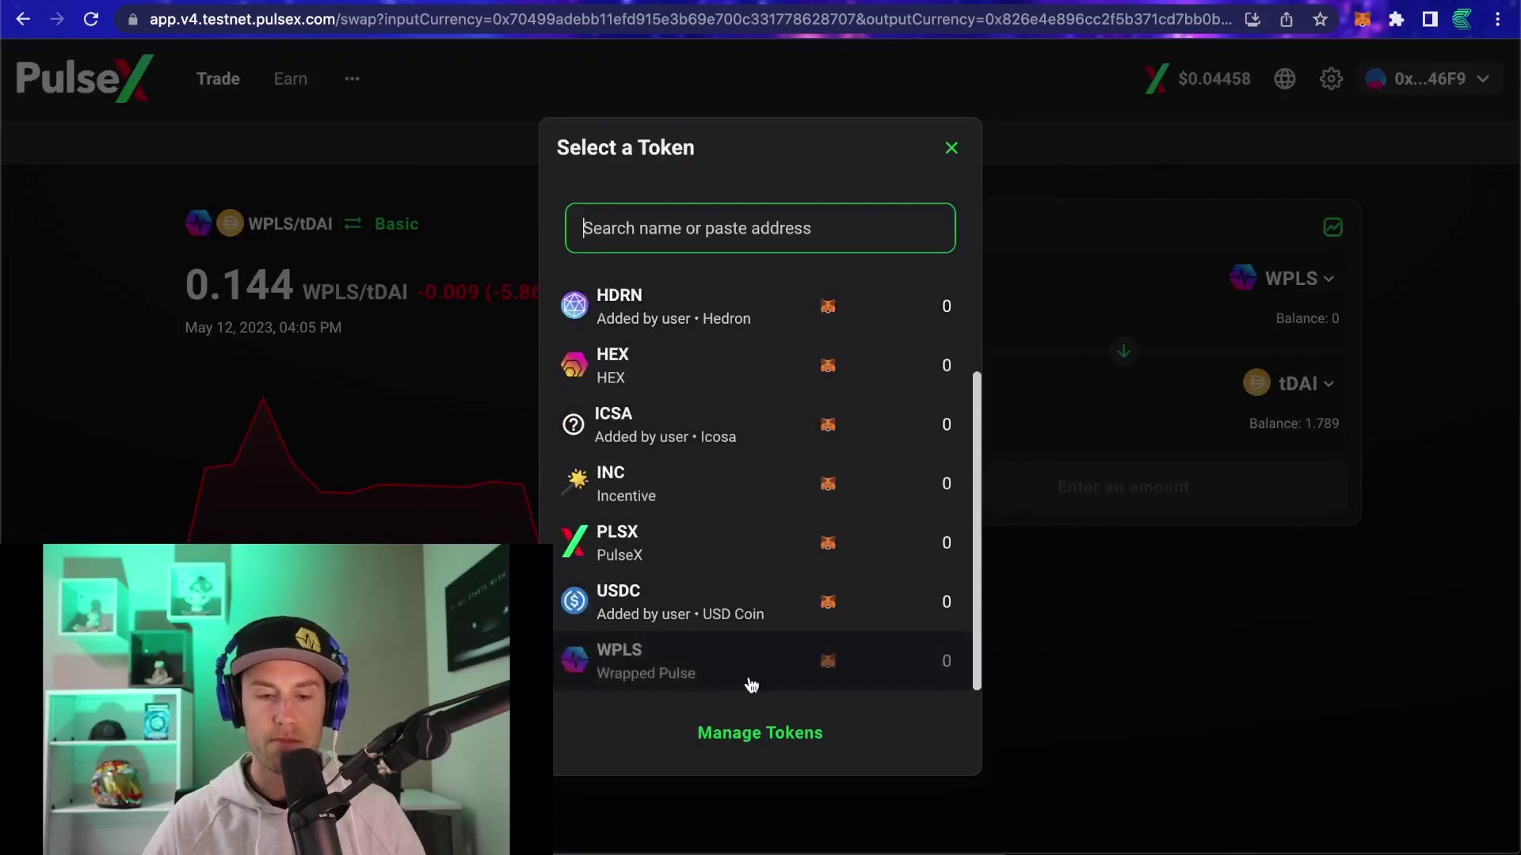
scroll(808, 591, "up", 2)
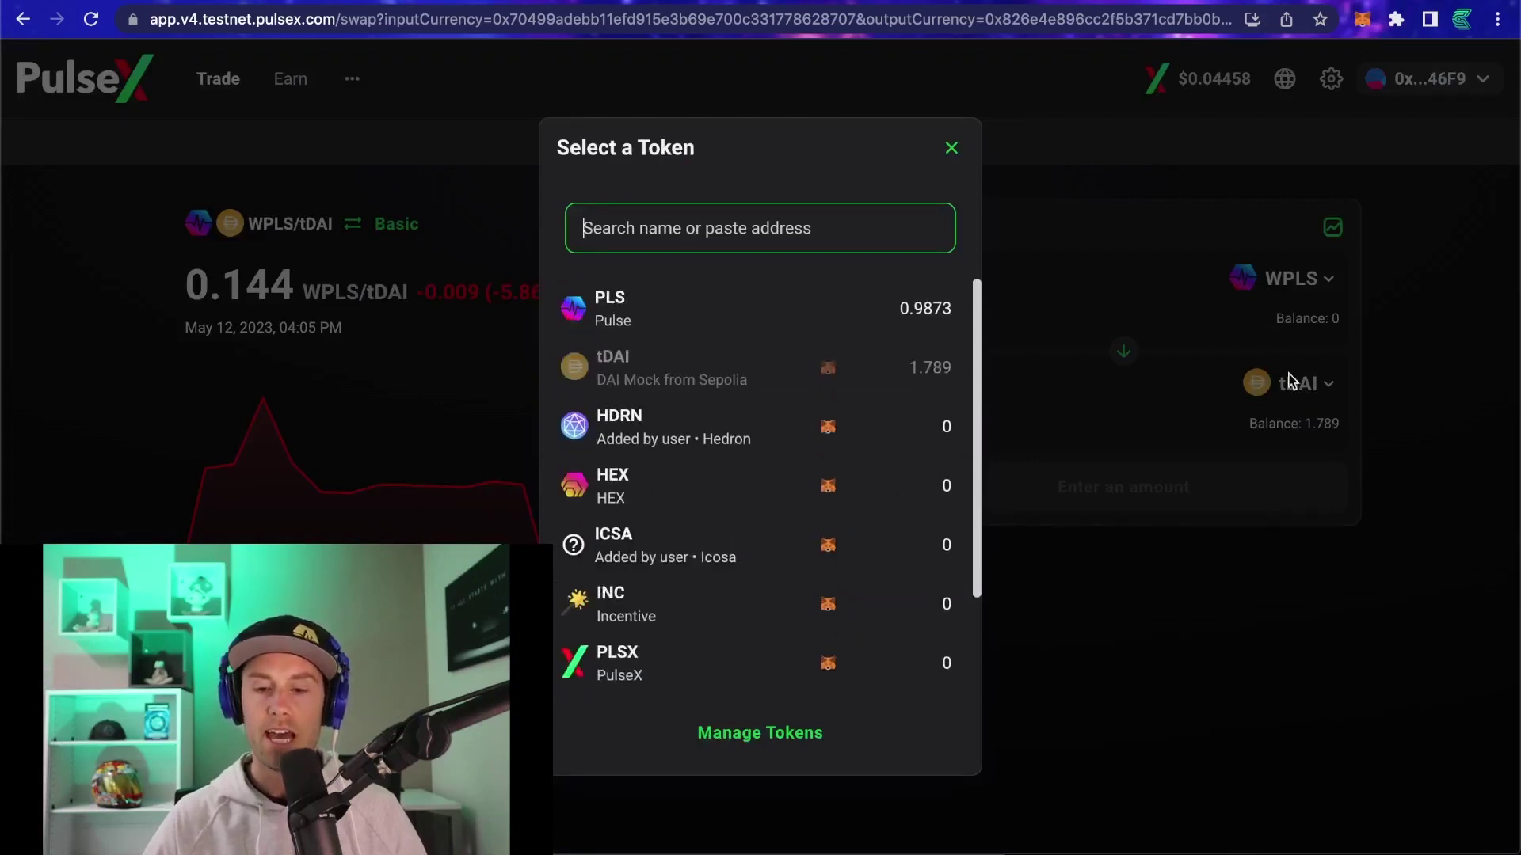
left_click(1392, 383)
left_click(1246, 299)
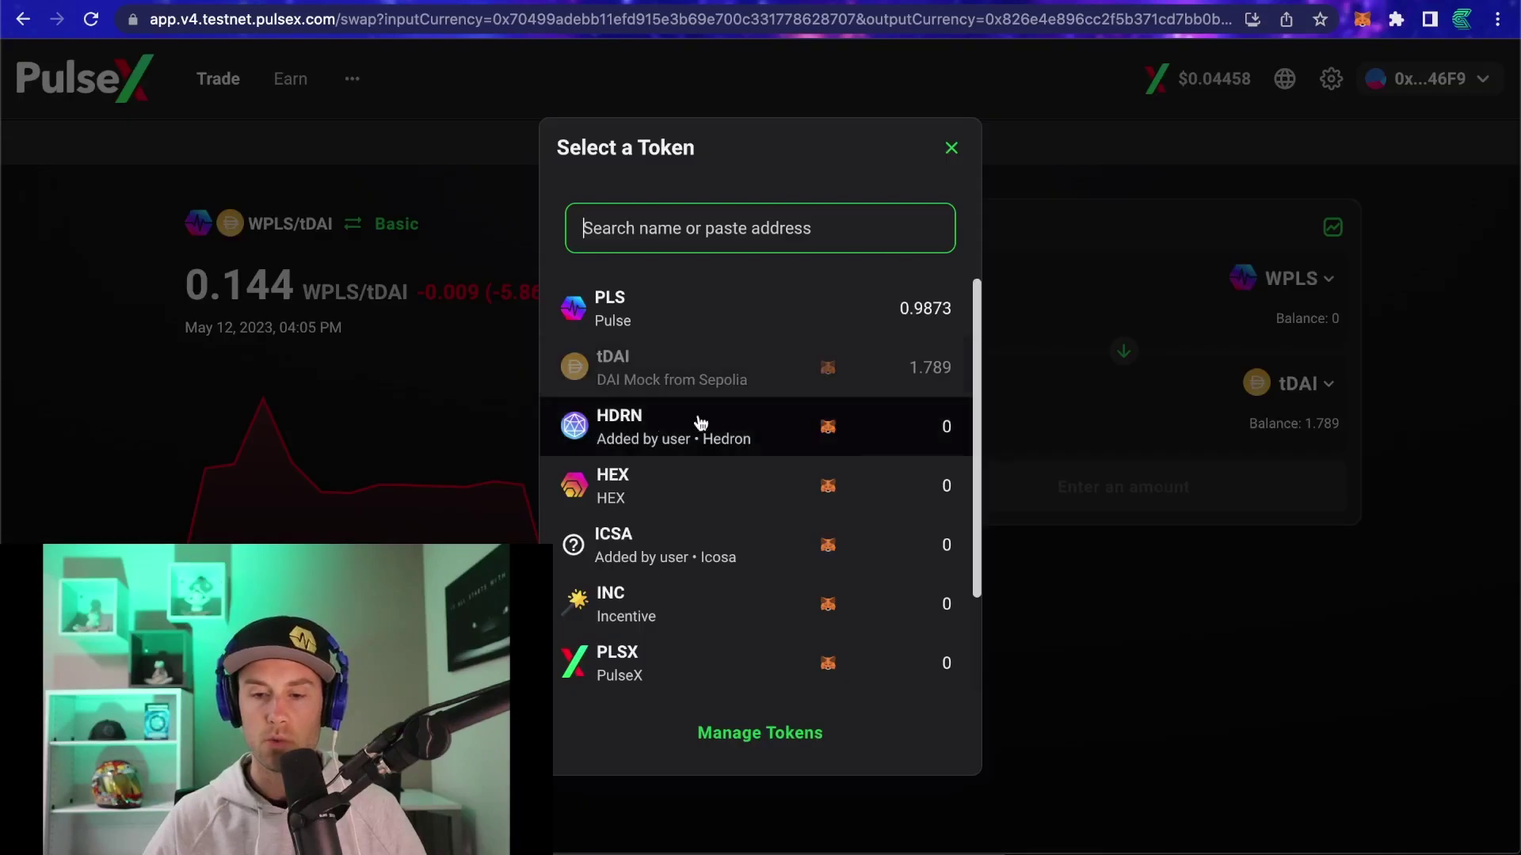
left_click(1093, 392)
left_click(1274, 287)
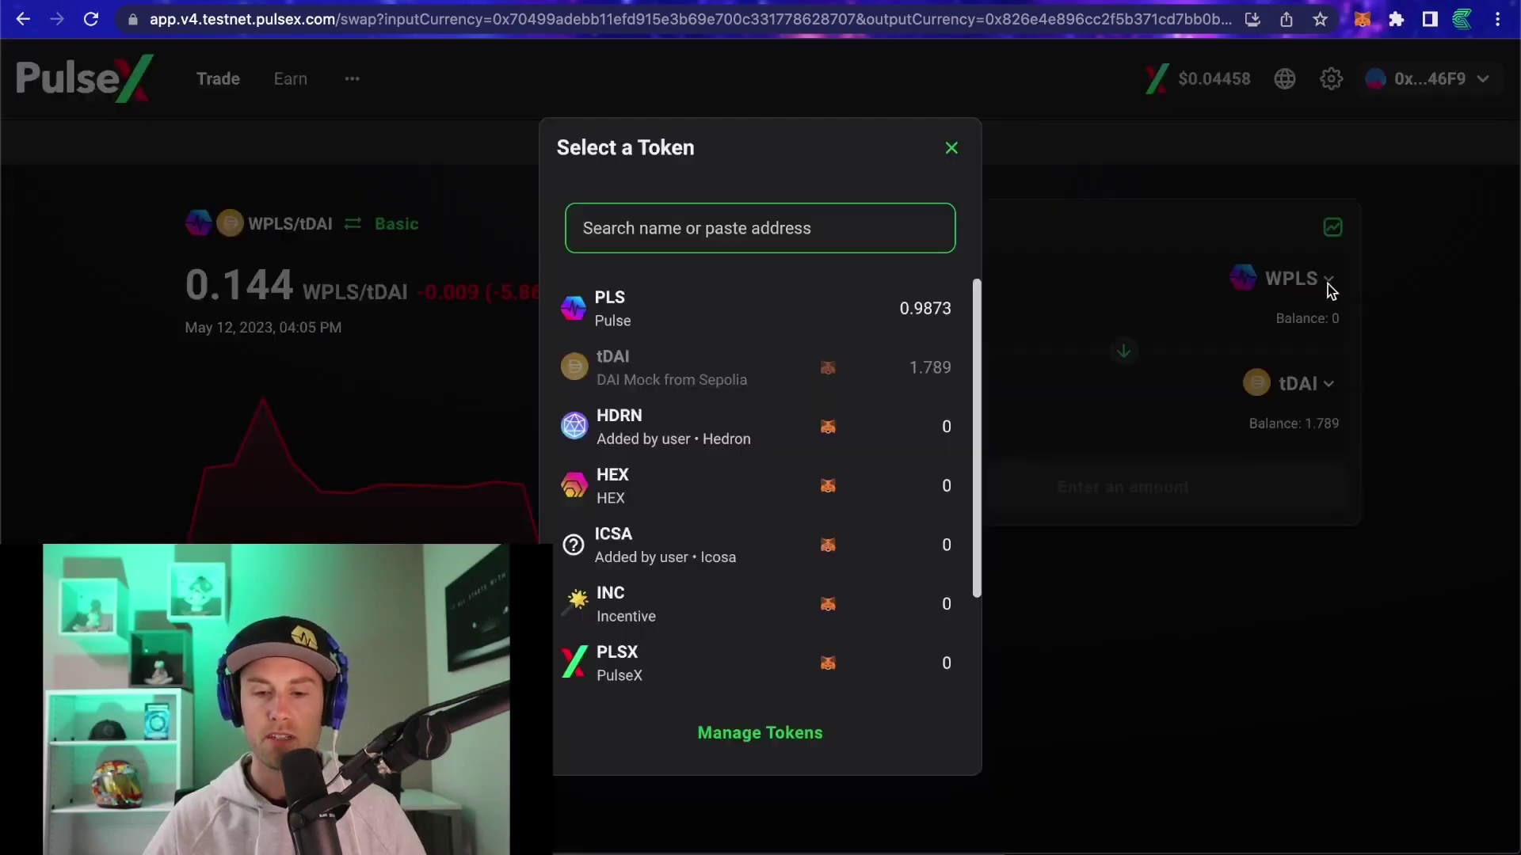
left_click(1271, 308)
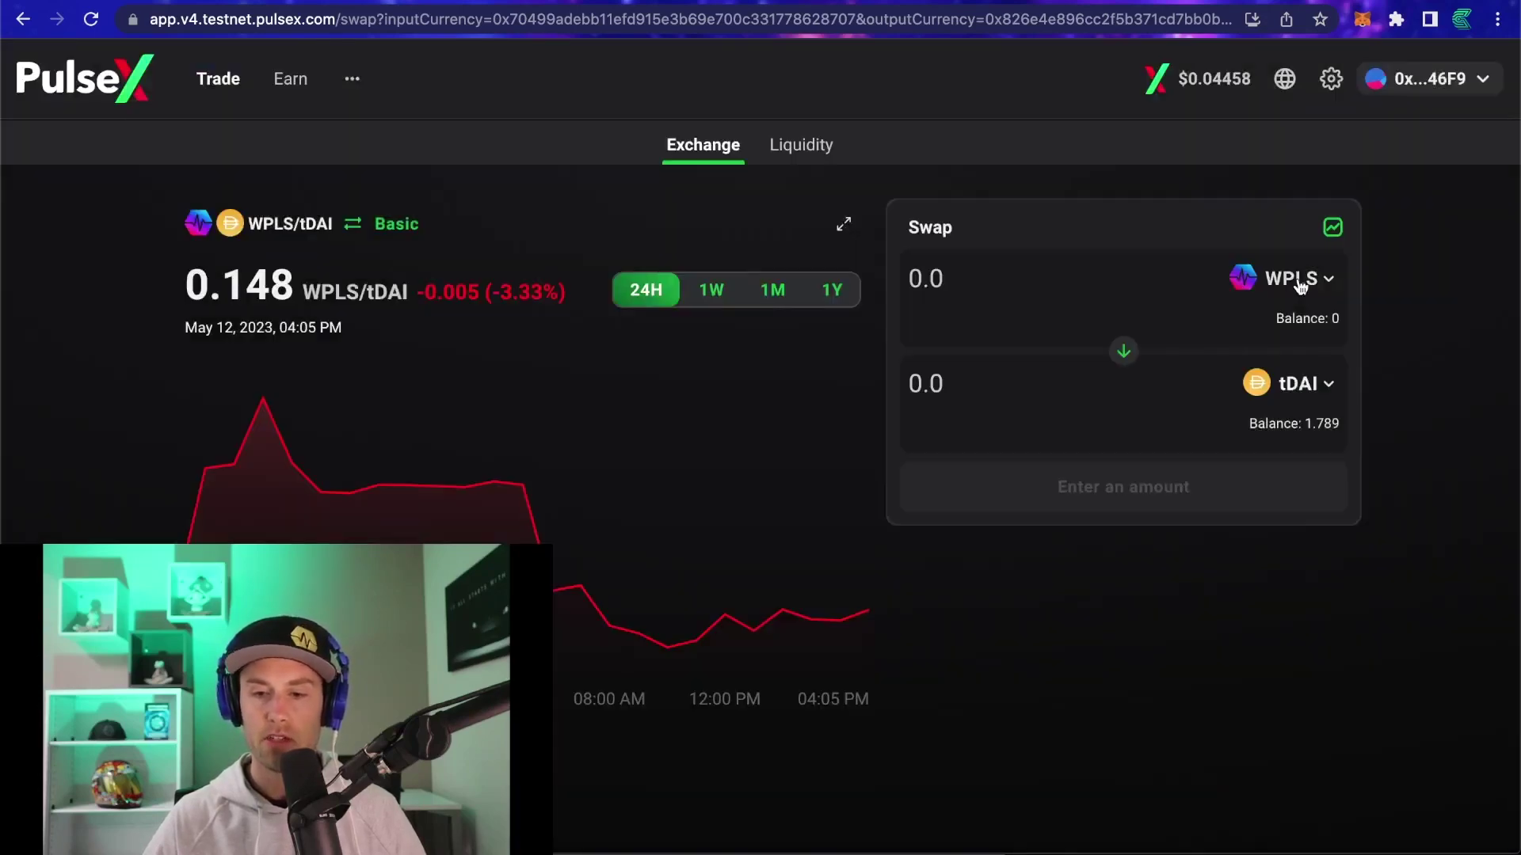
Step: Pay with PLS and receive HDRN, then reopen the receive-token list
left_click(1291, 282)
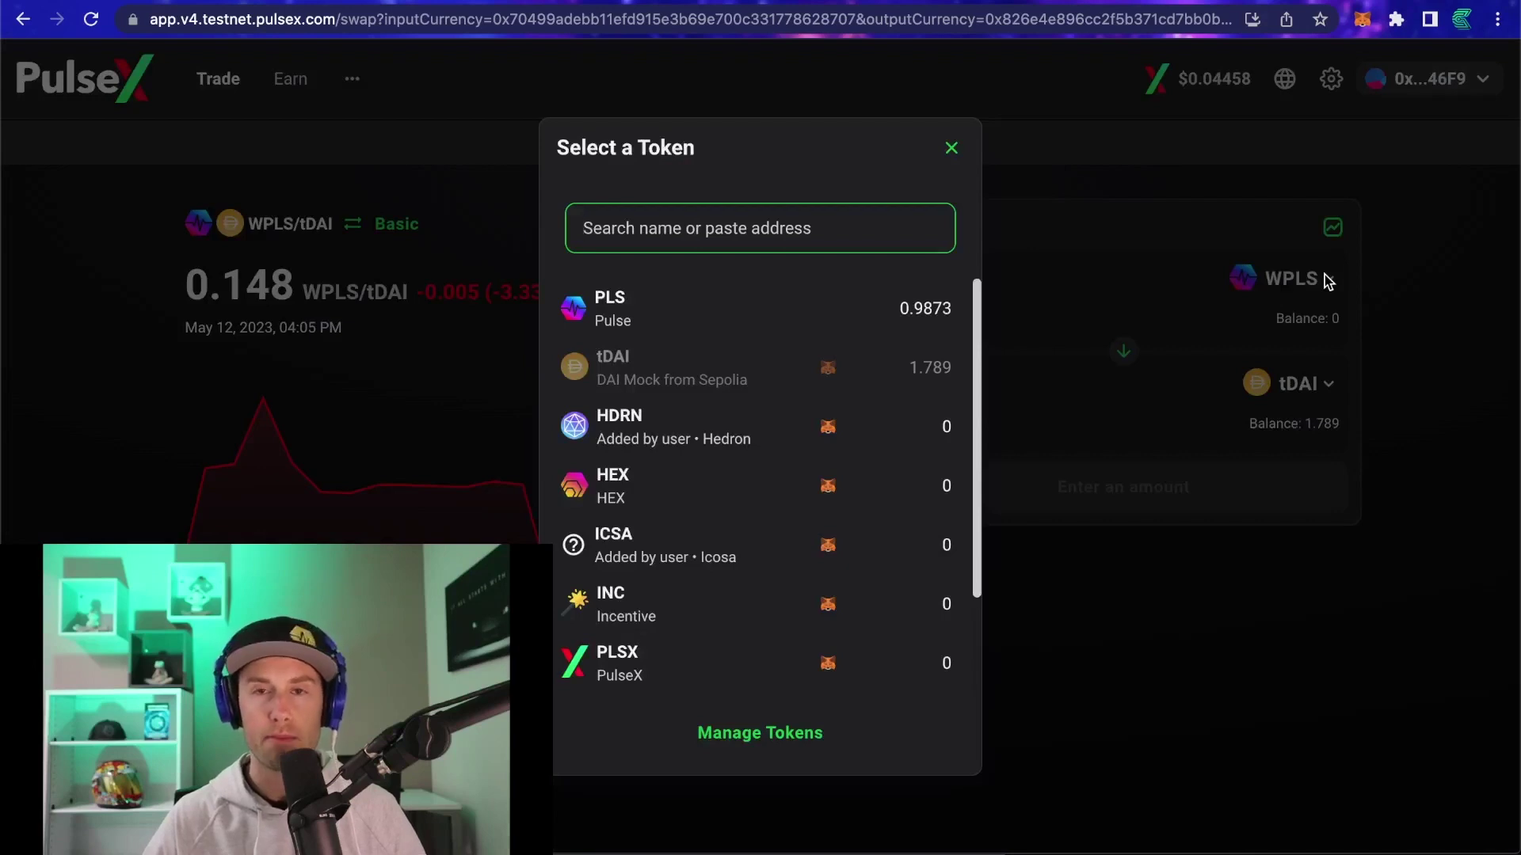
left_click(876, 311)
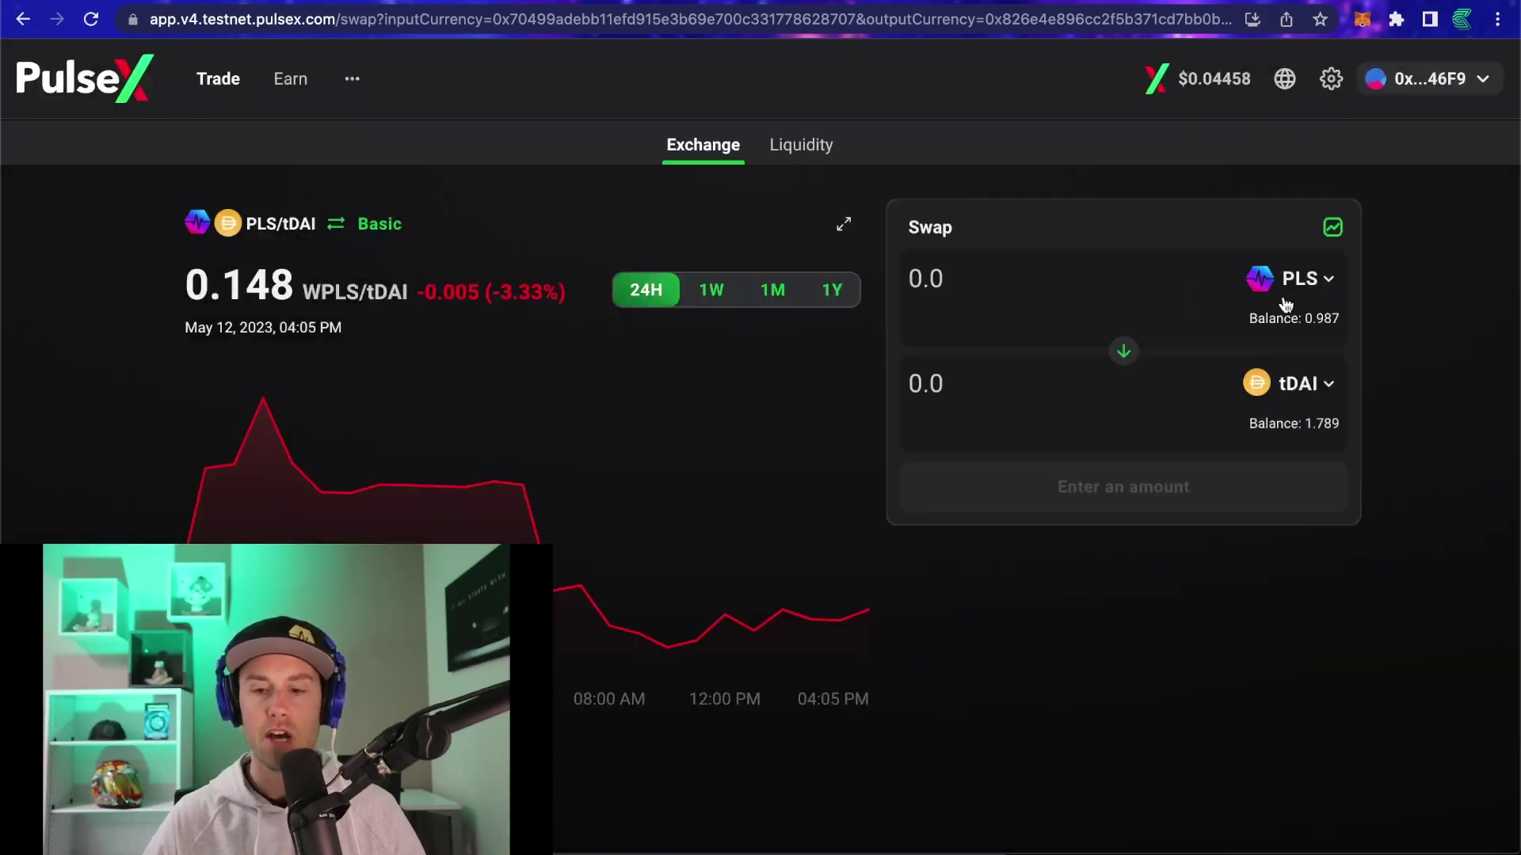
left_click(1306, 386)
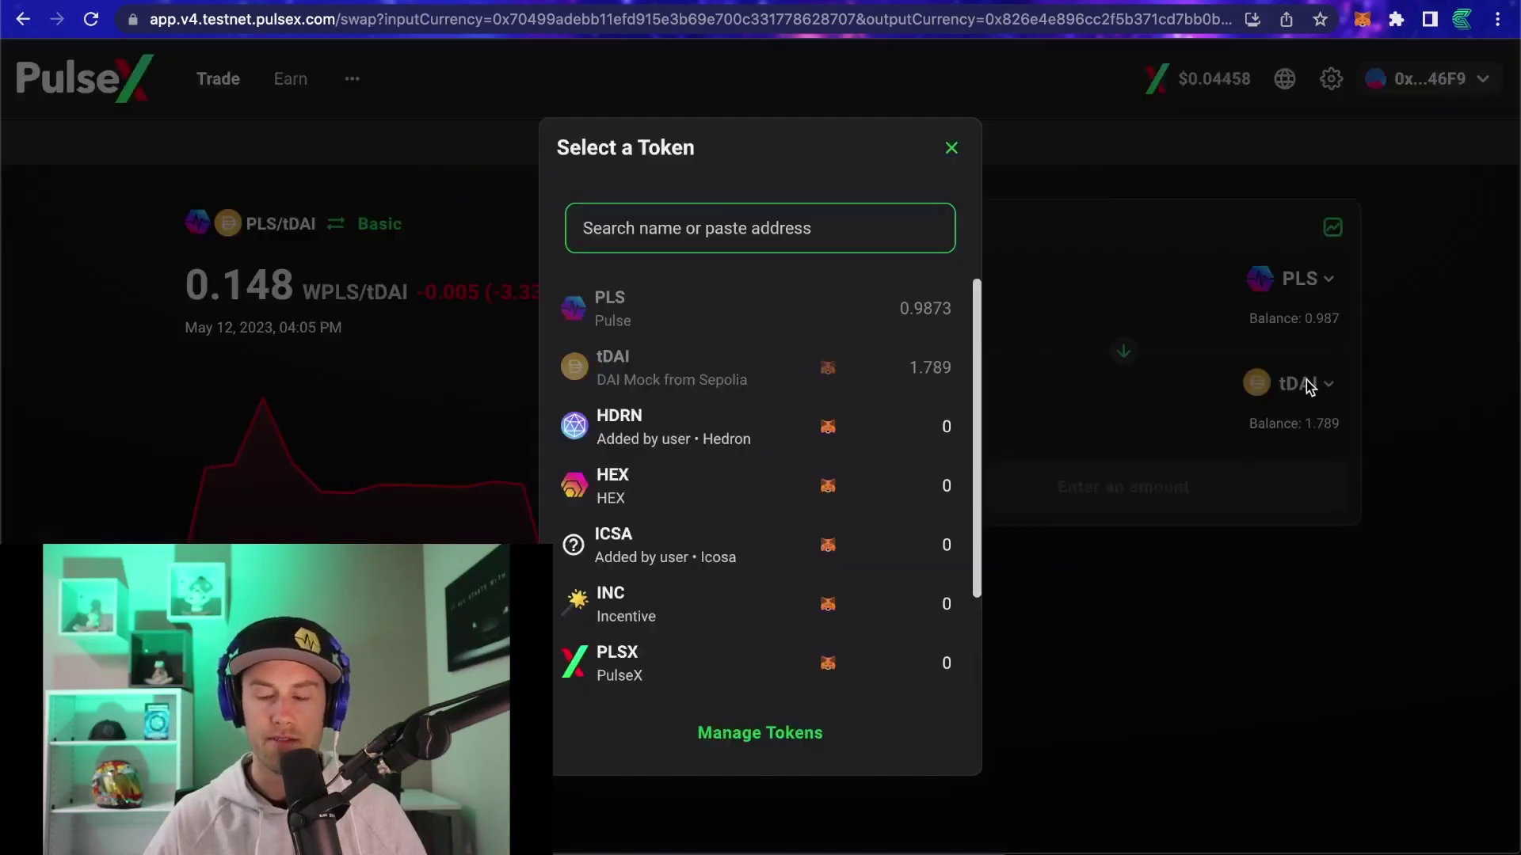
left_click(792, 428)
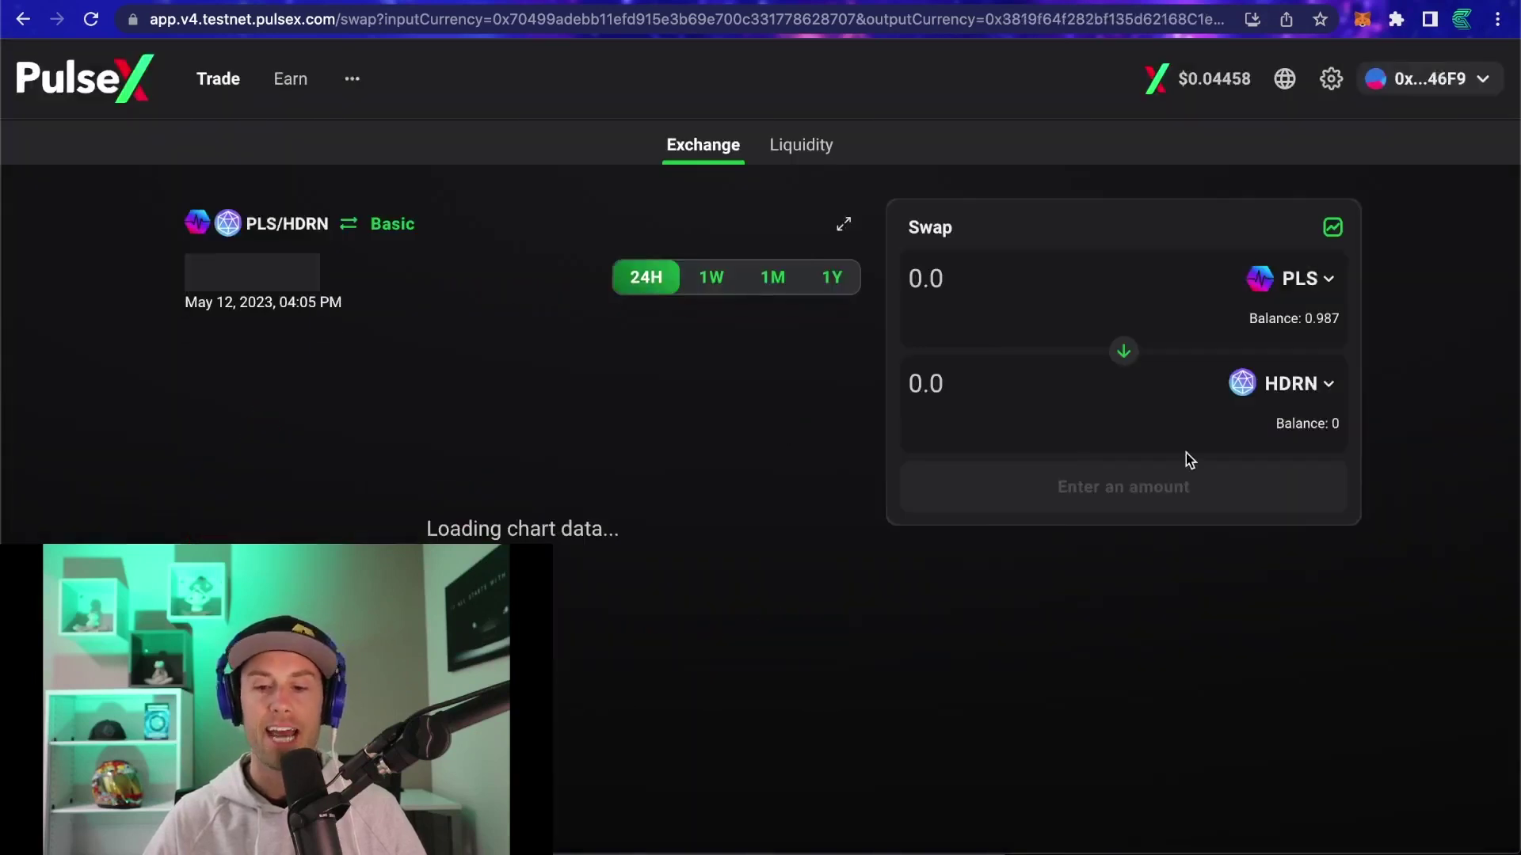
left_click(1316, 398)
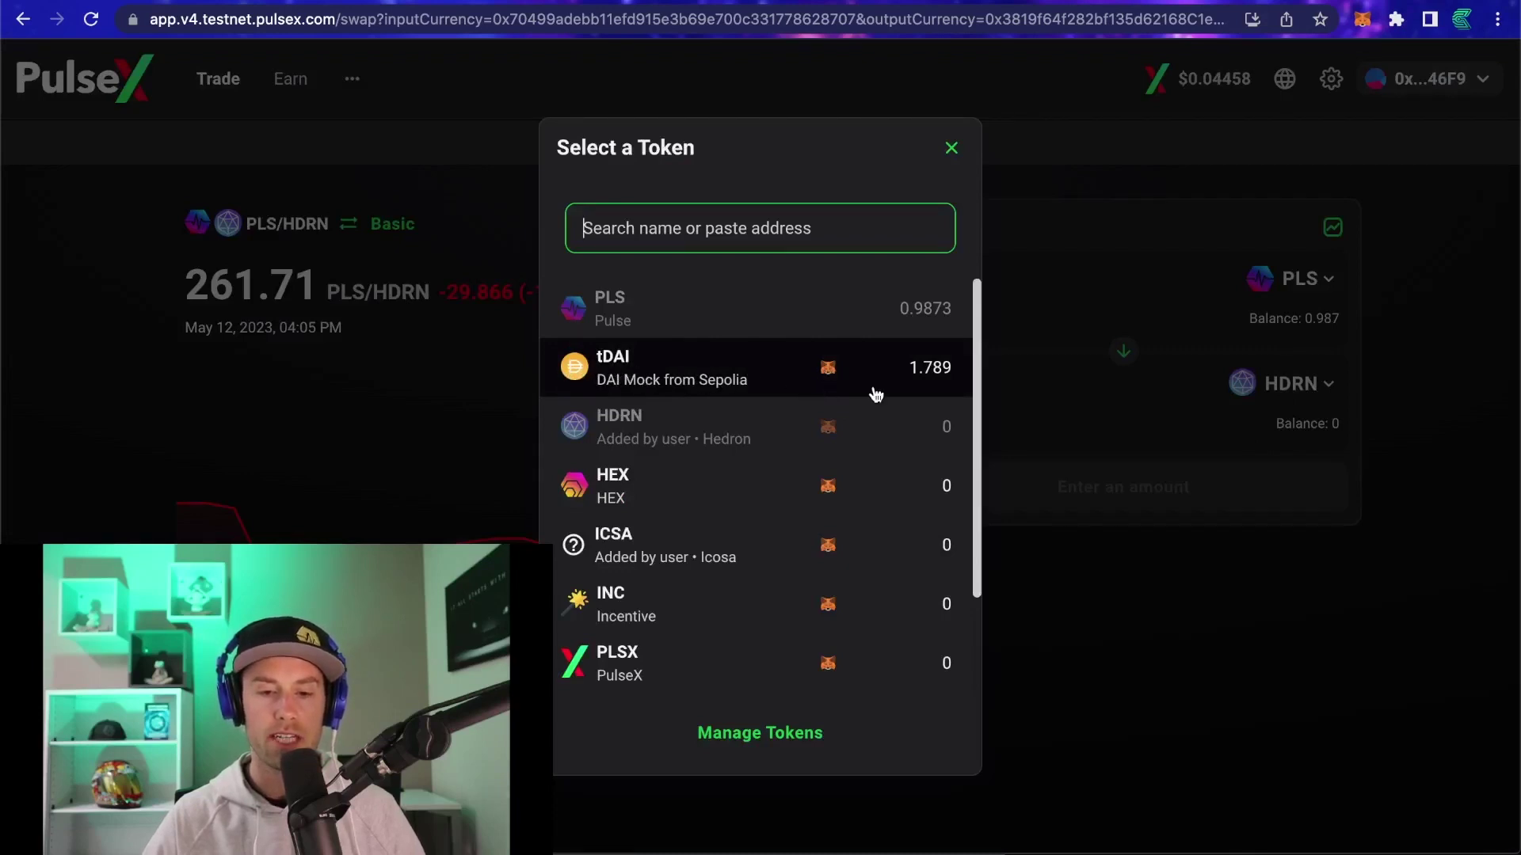
Step: Select tDAI to receive and WPLS to pay, adding both tokens to MetaMask
left_click(835, 379)
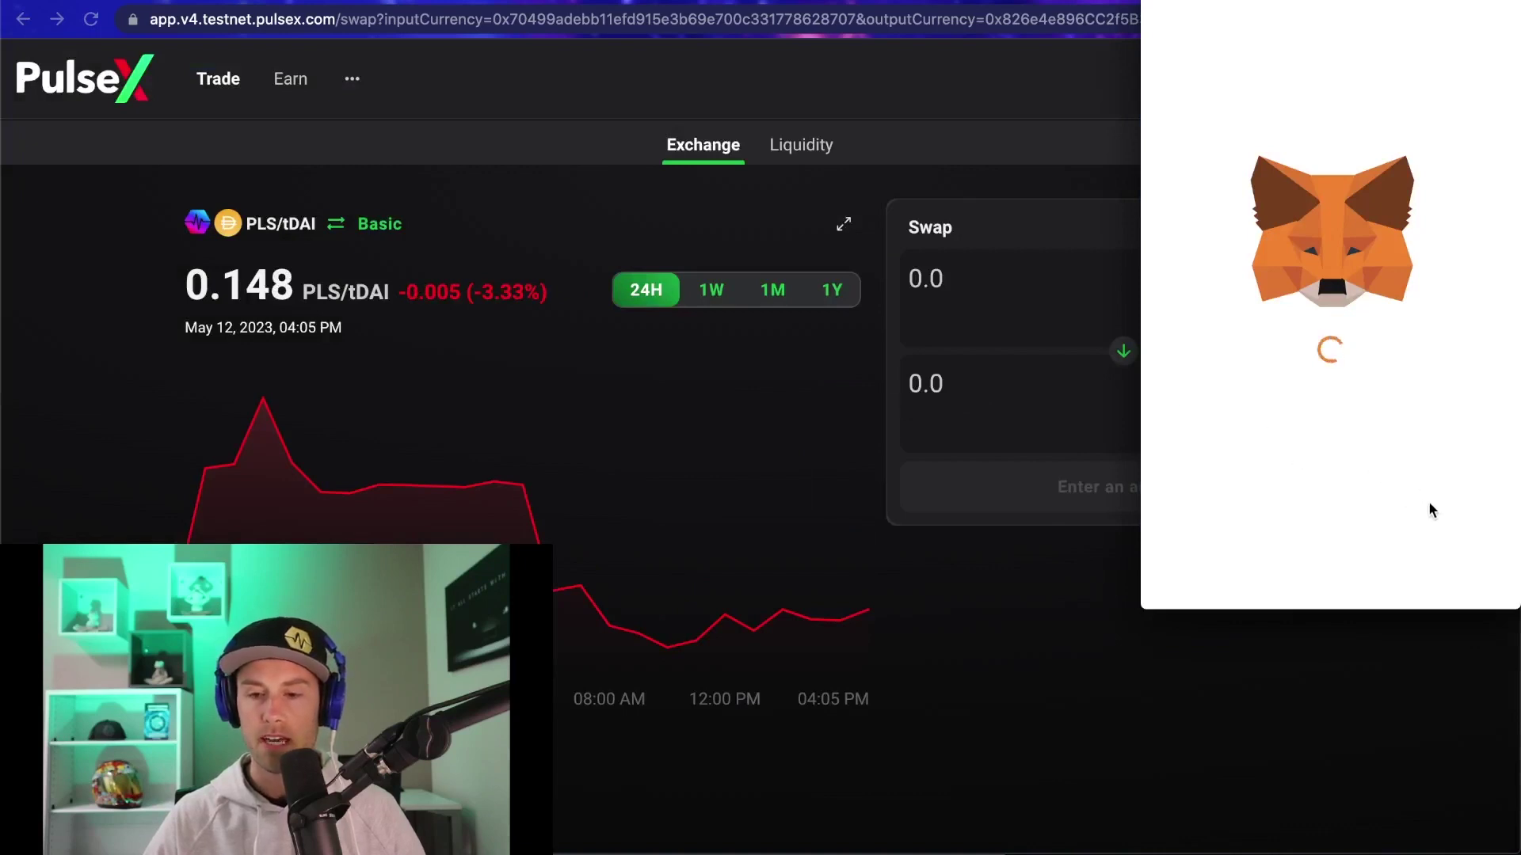
left_click(1445, 566)
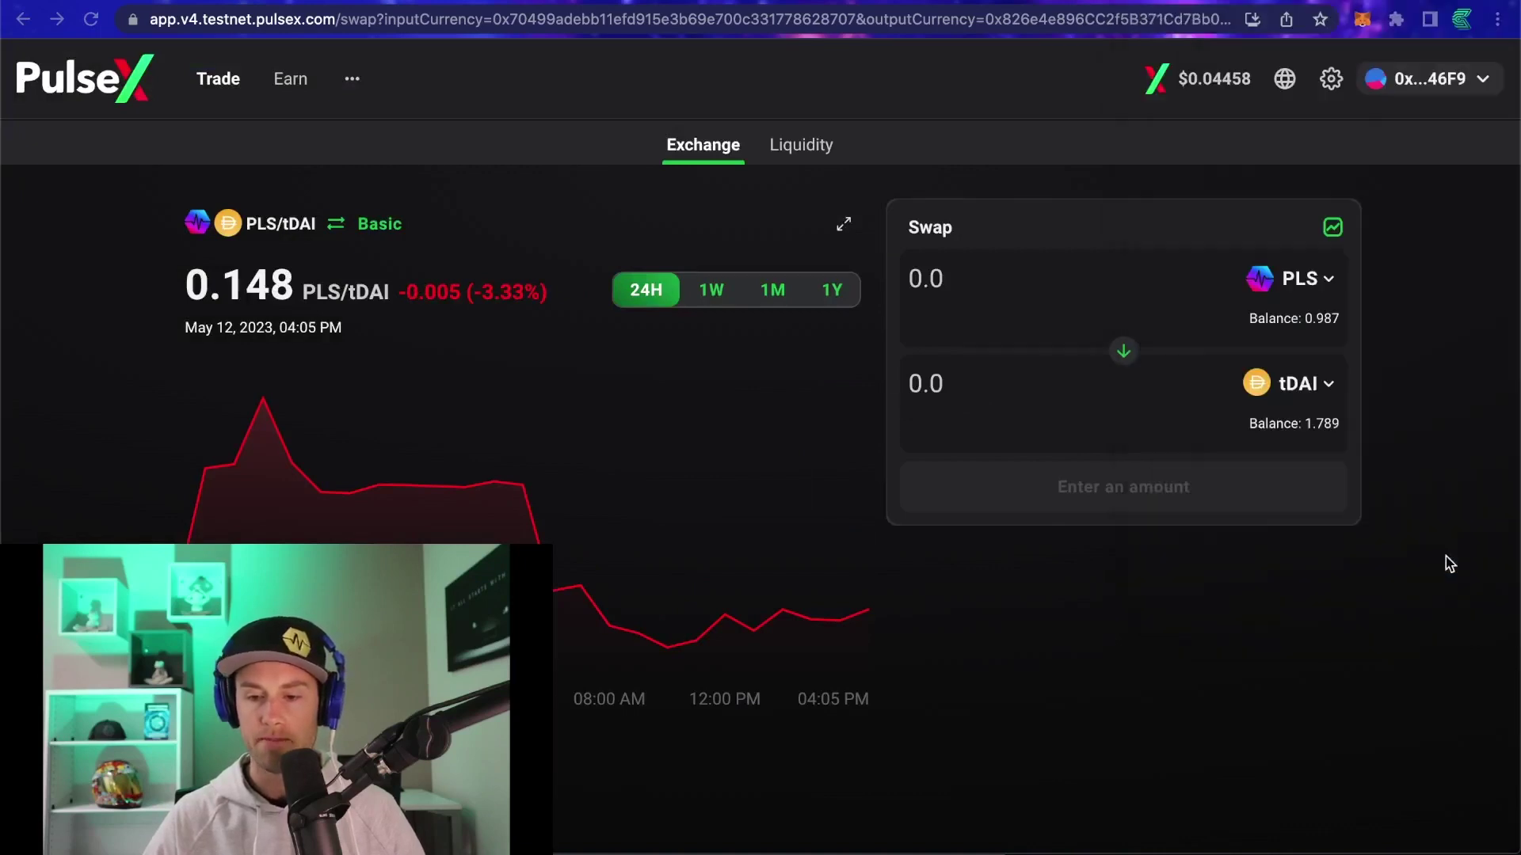
left_click(1311, 281)
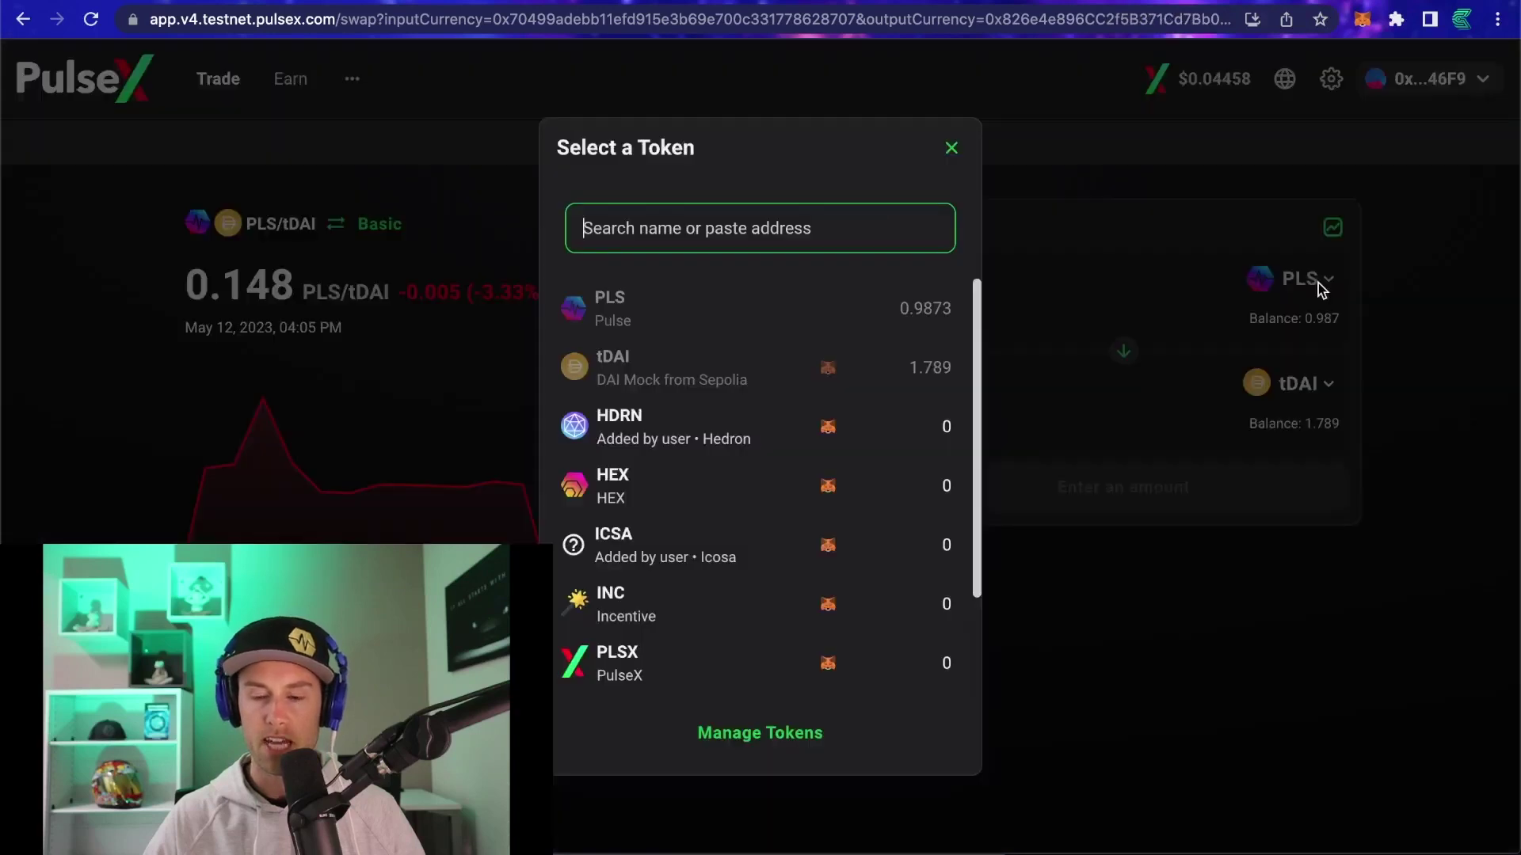
scroll(764, 459, "down", 2)
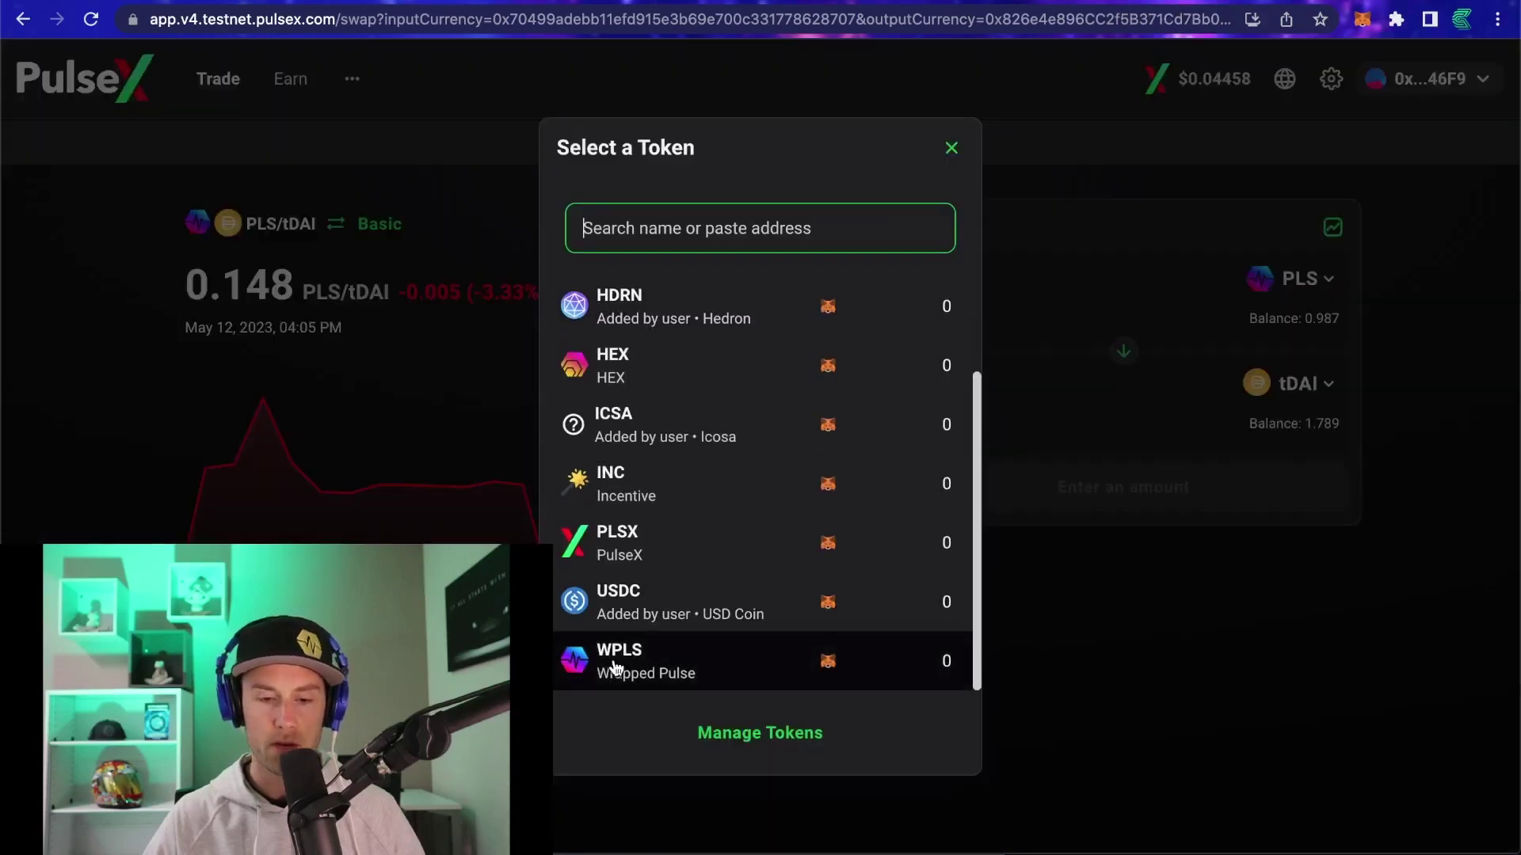
left_click(827, 664)
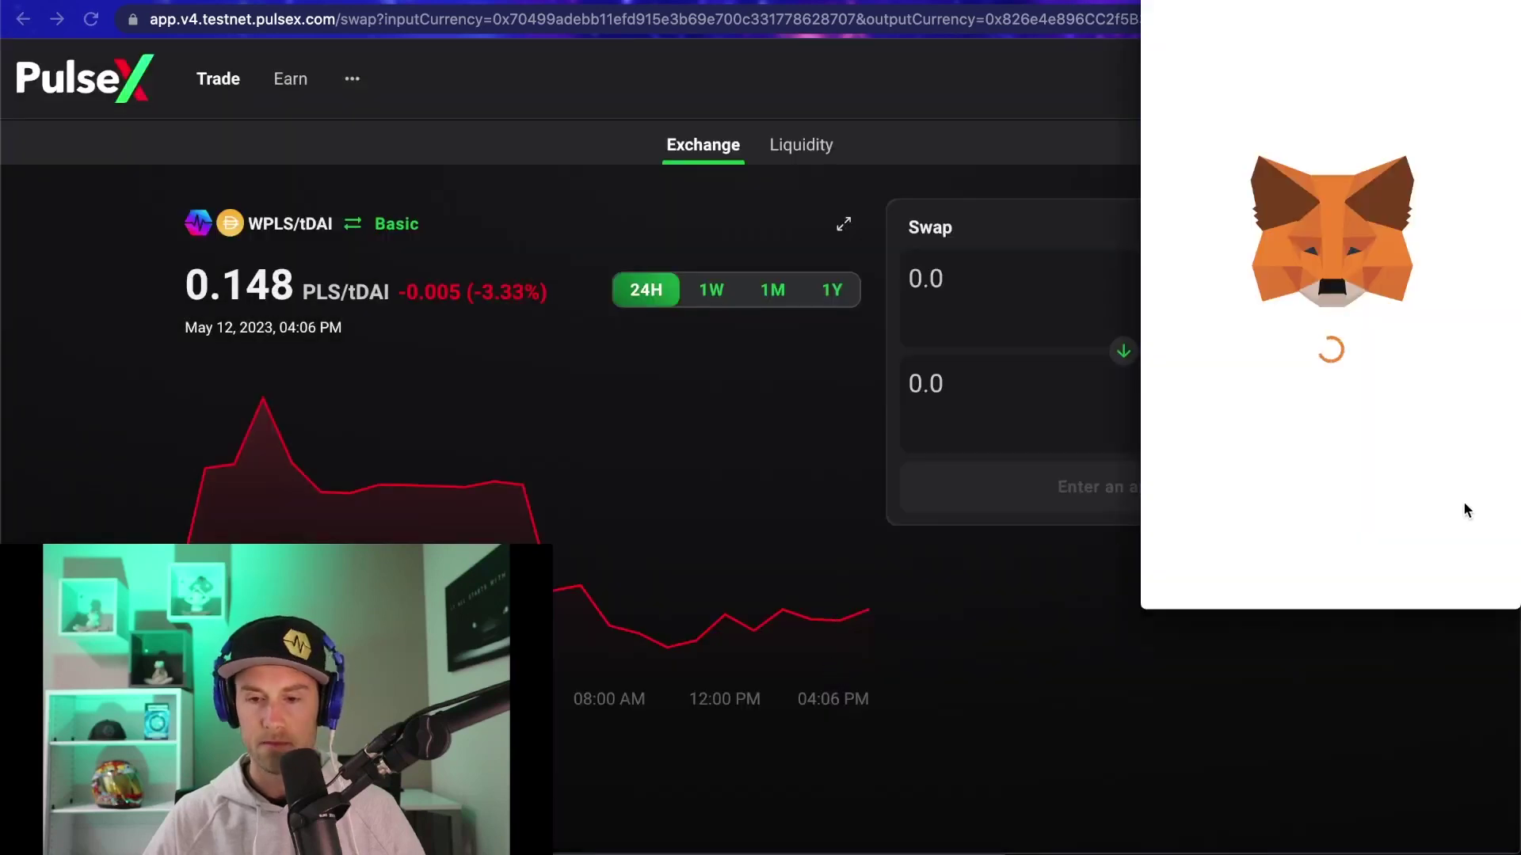
left_click(1460, 583)
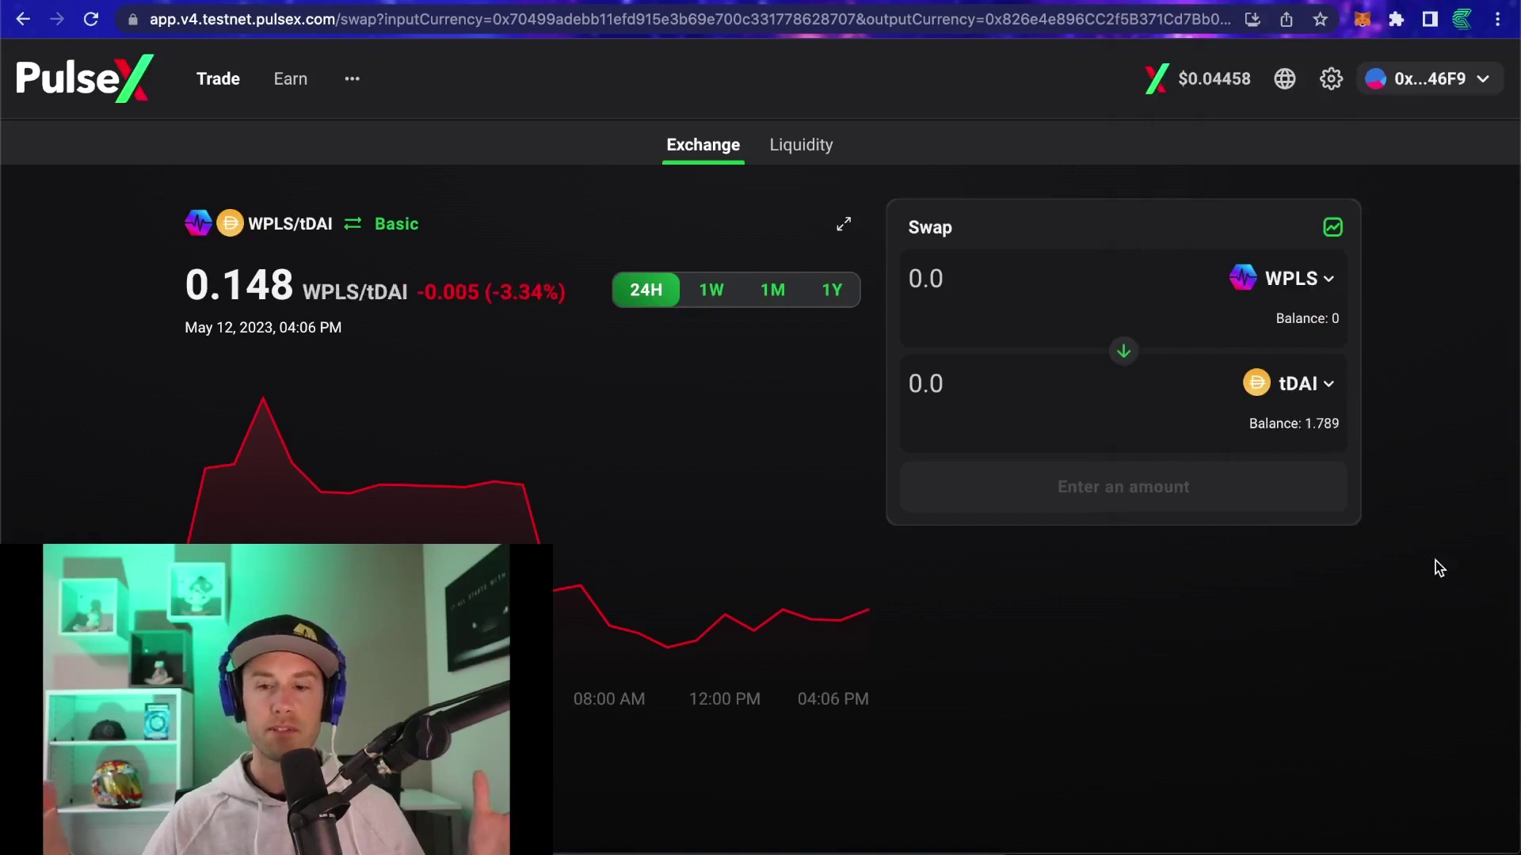
mouse_move(352, 83)
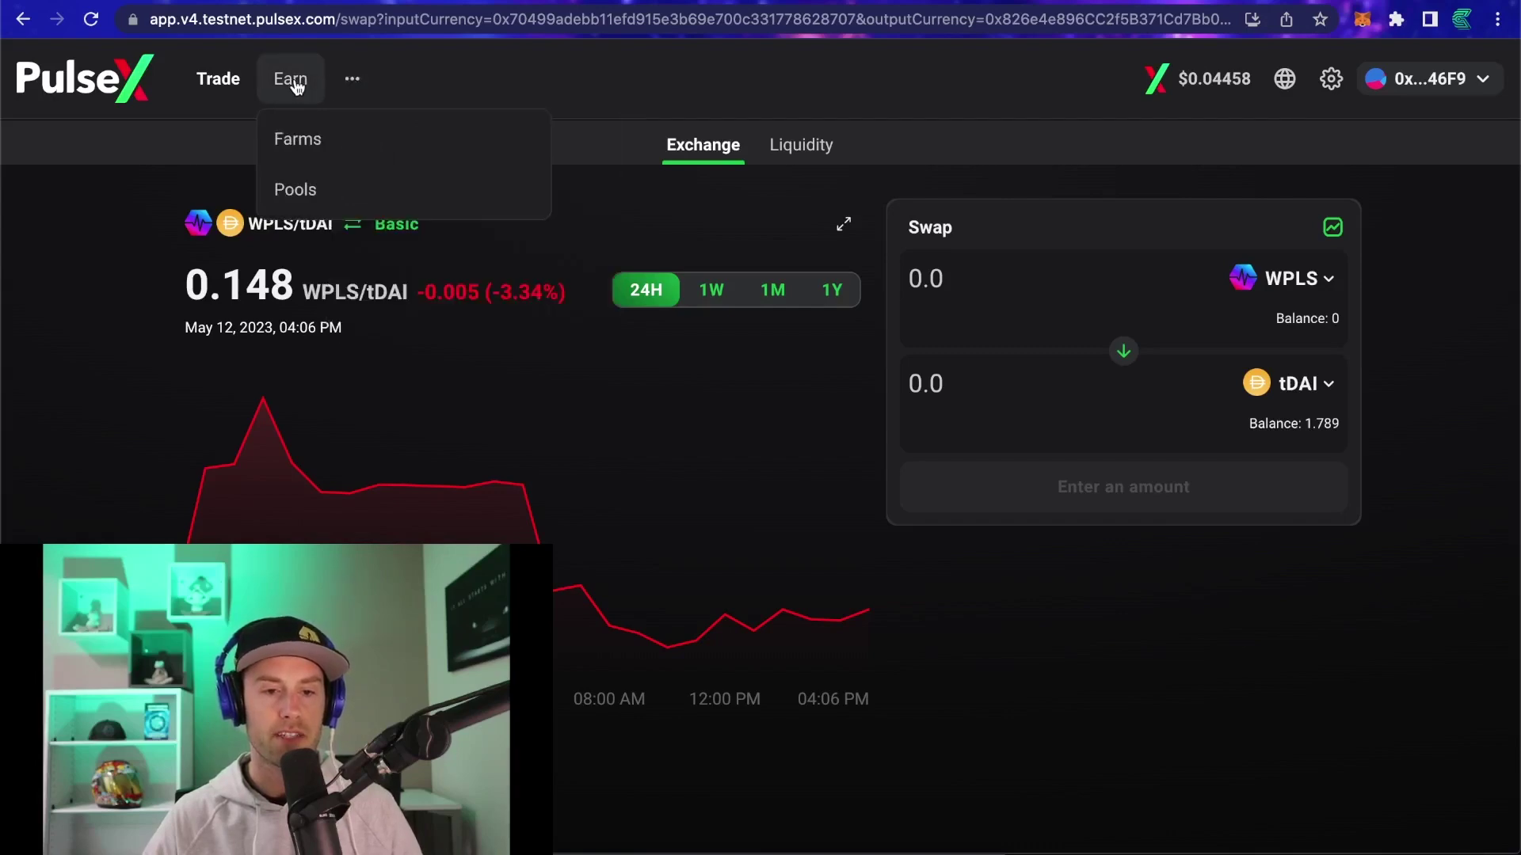
Step: Open Info and scroll through the Top Tokens and Top Pools tables and back
left_click(352, 198)
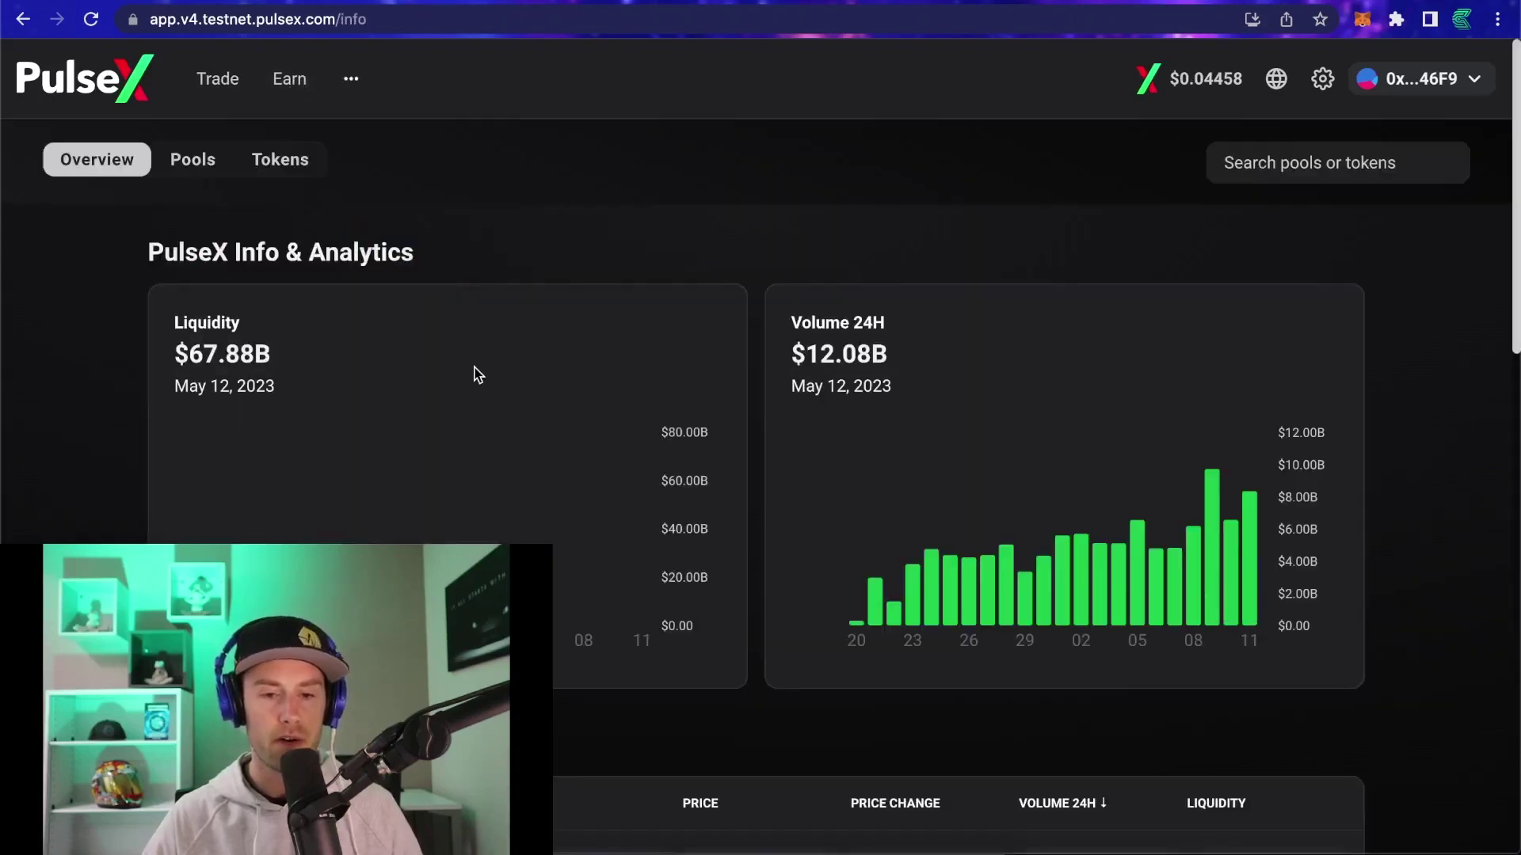
scroll(418, 400, "down", 7)
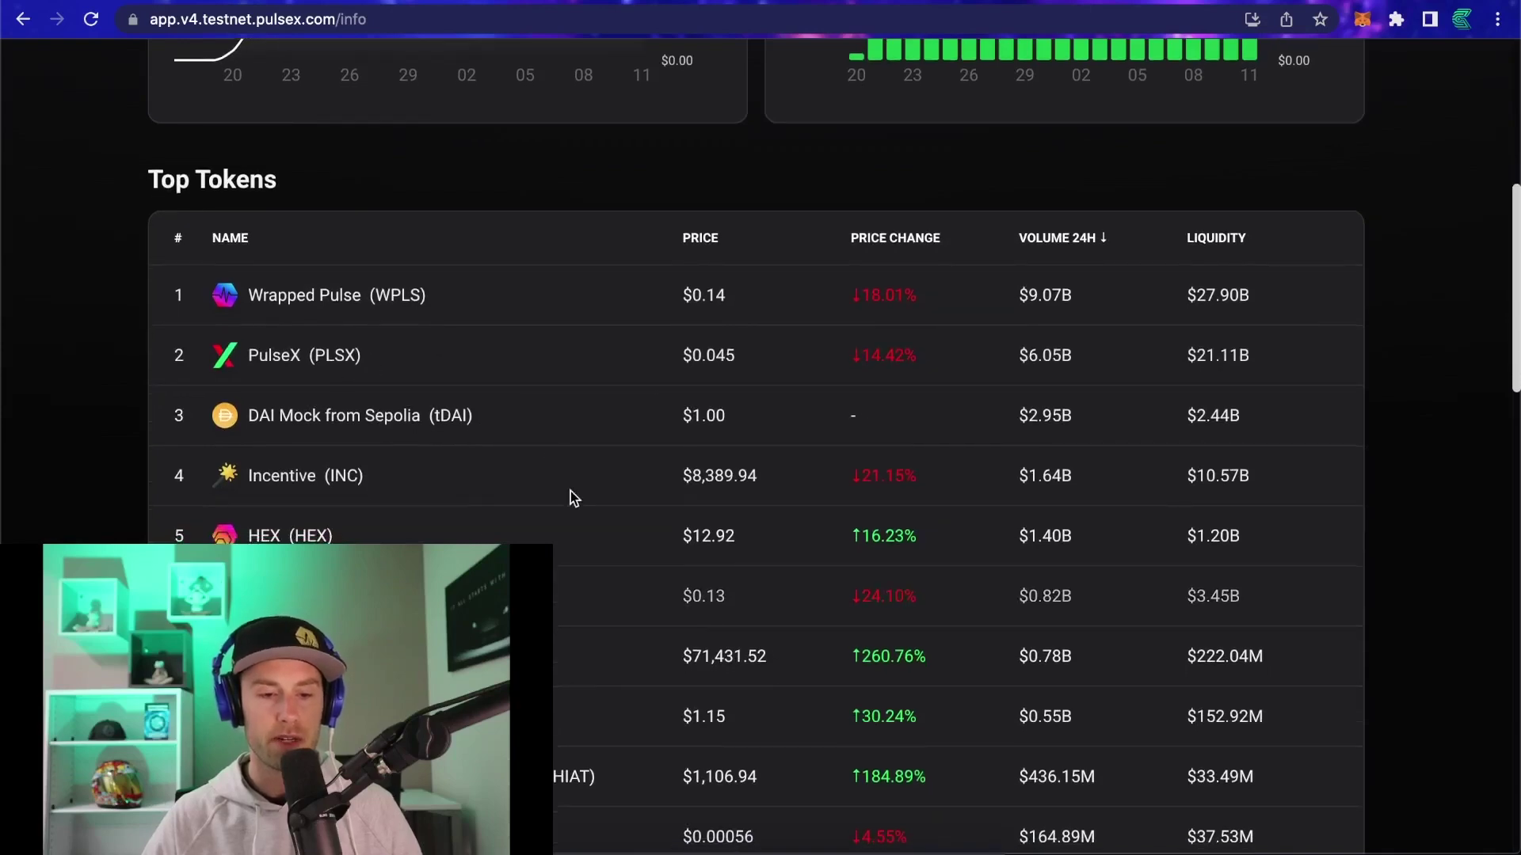
scroll(545, 467, "down", 10)
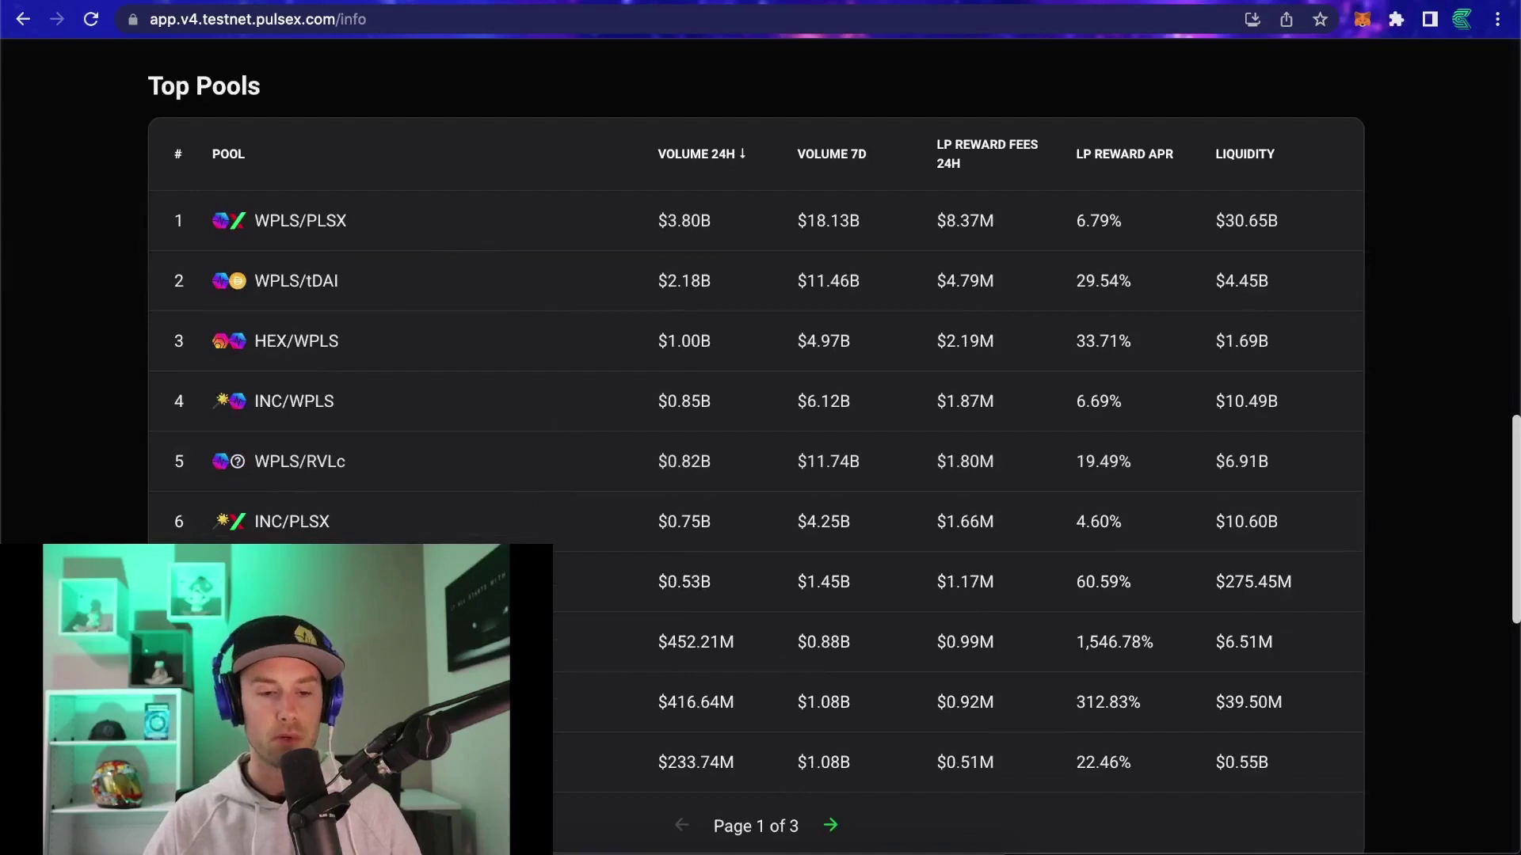
scroll(506, 451, "up", 15)
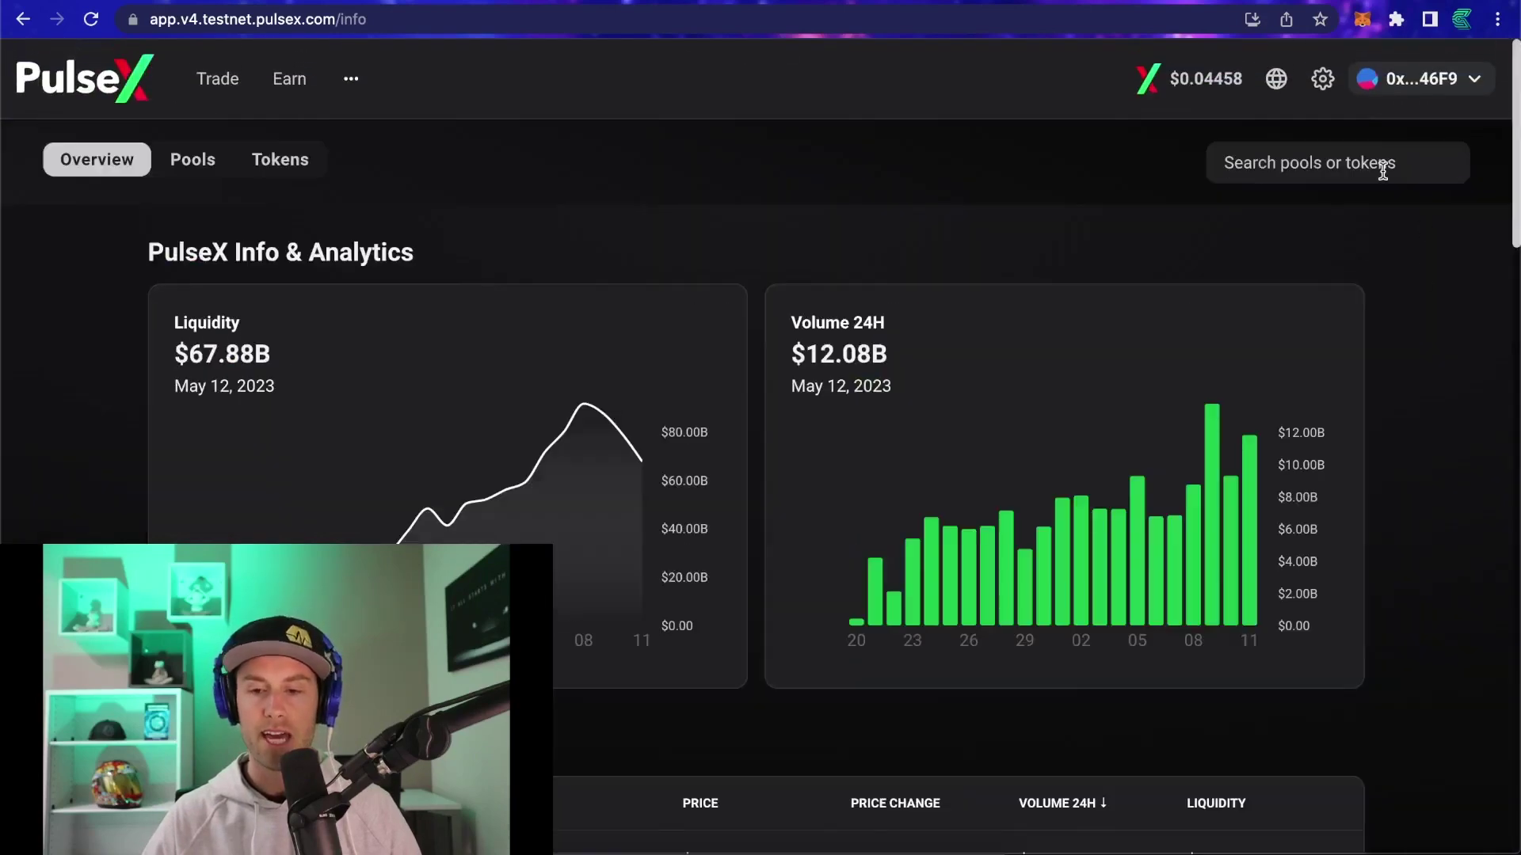
Step: Search the Info analytics for 'Icsa' and open the Icosa (ICSA) token page ($14.17M liquidity)
left_click(1385, 162)
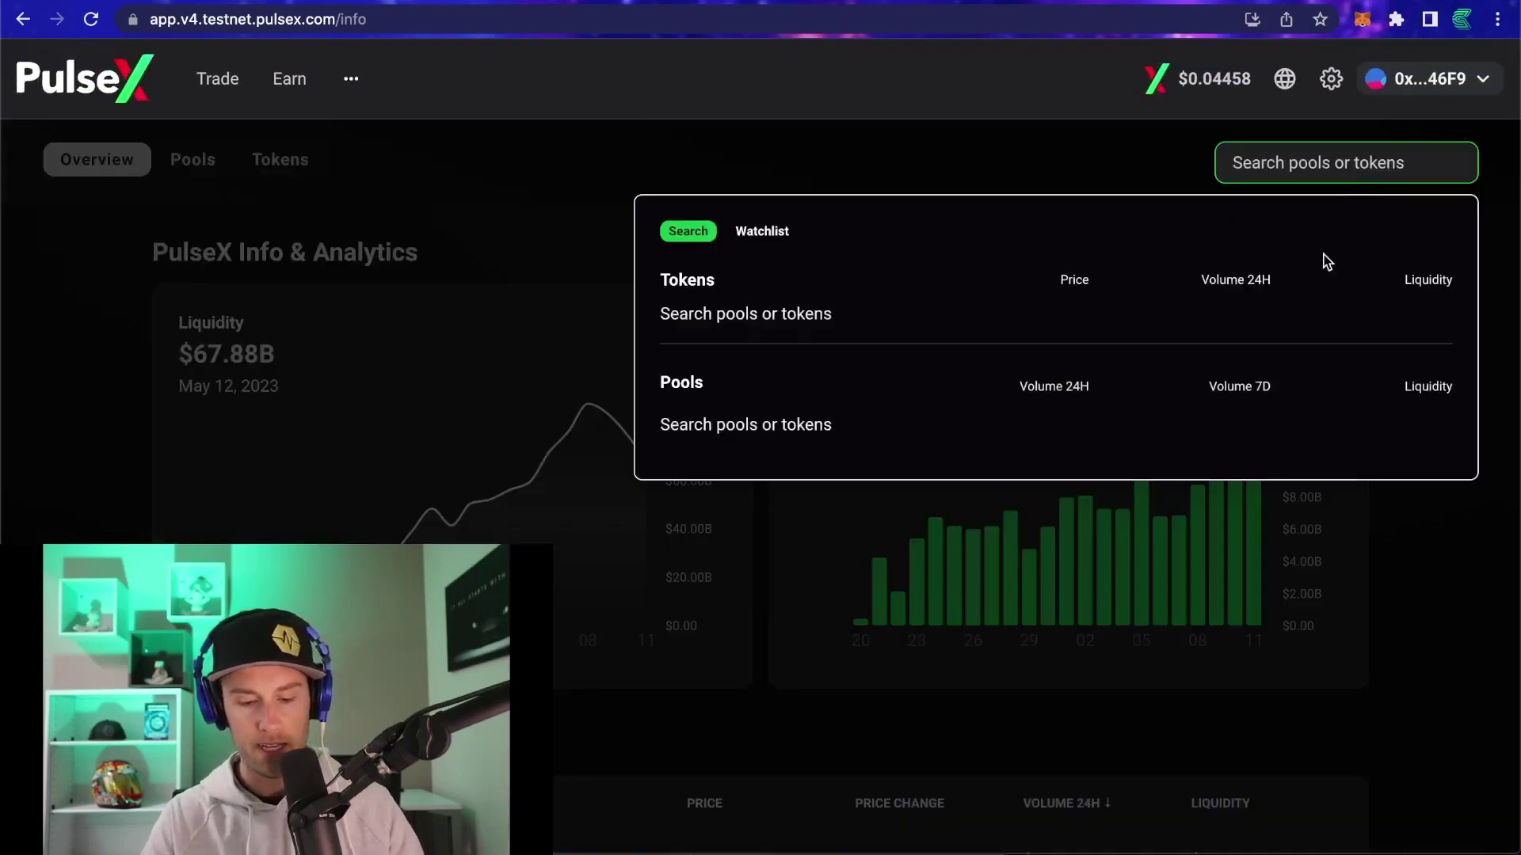
type("PLSX")
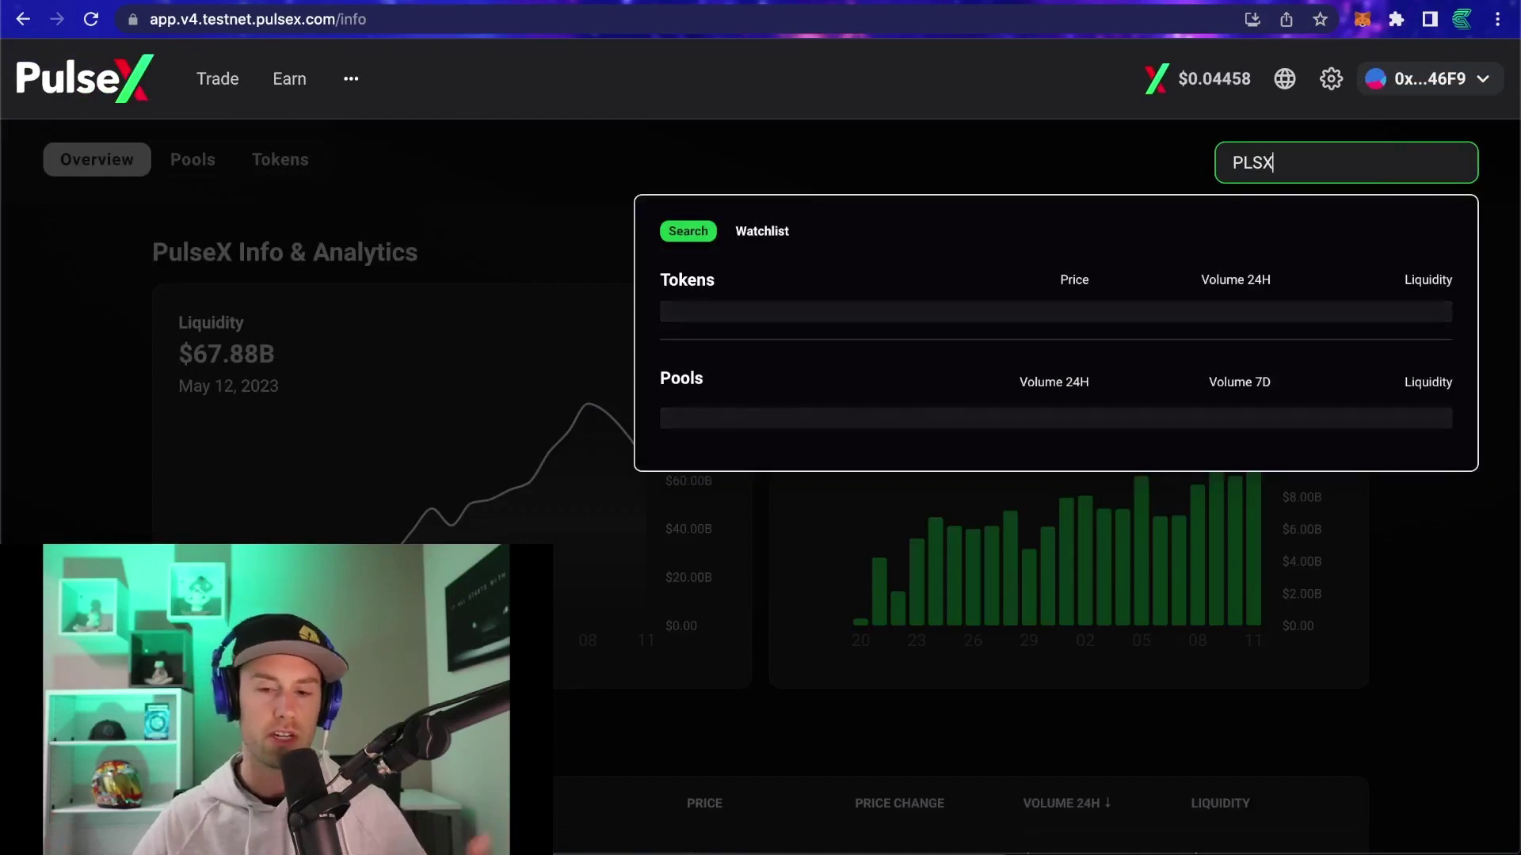
key("BackSpace")
key("BackSpace")
key("BackSpace")
key("BackSpace")
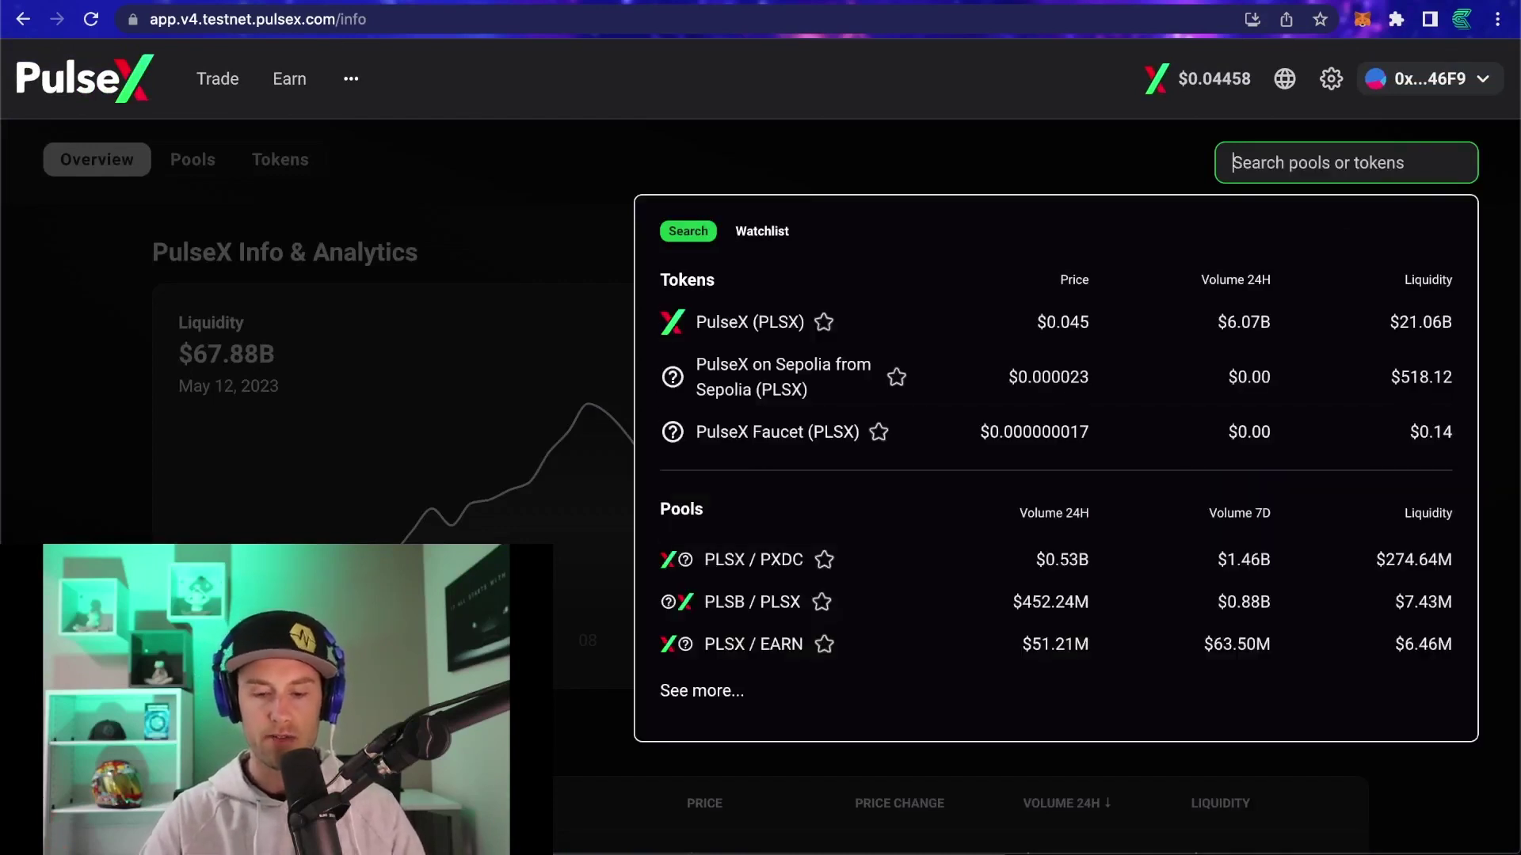
type("ICOSA")
key("BackSpace")
key("BackSpace")
key("BackSpace")
key("BackSpace")
type("csa")
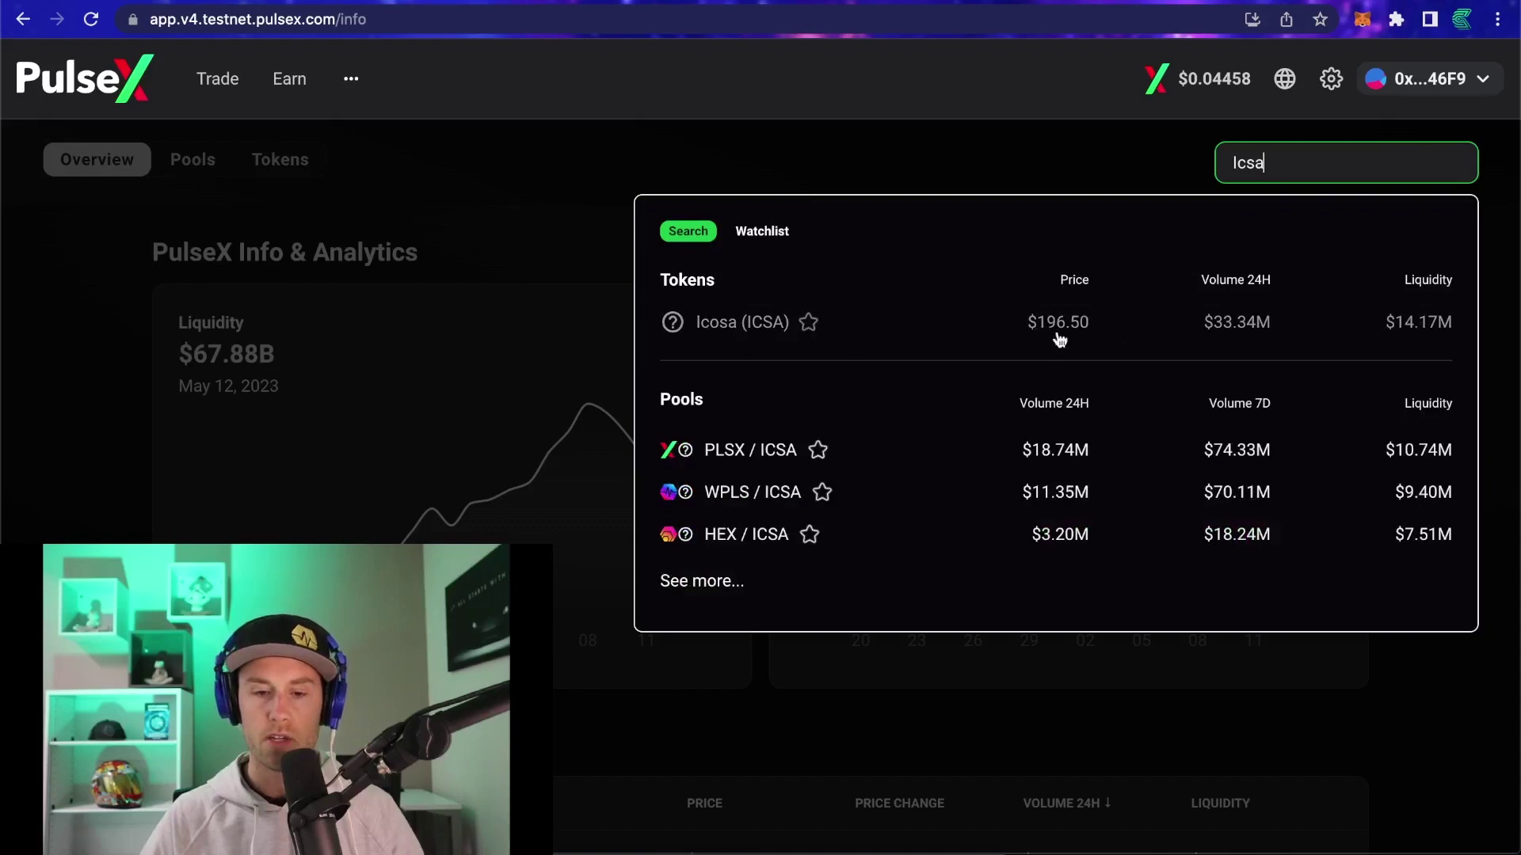
left_click(988, 331)
scroll(871, 515, "down", 4)
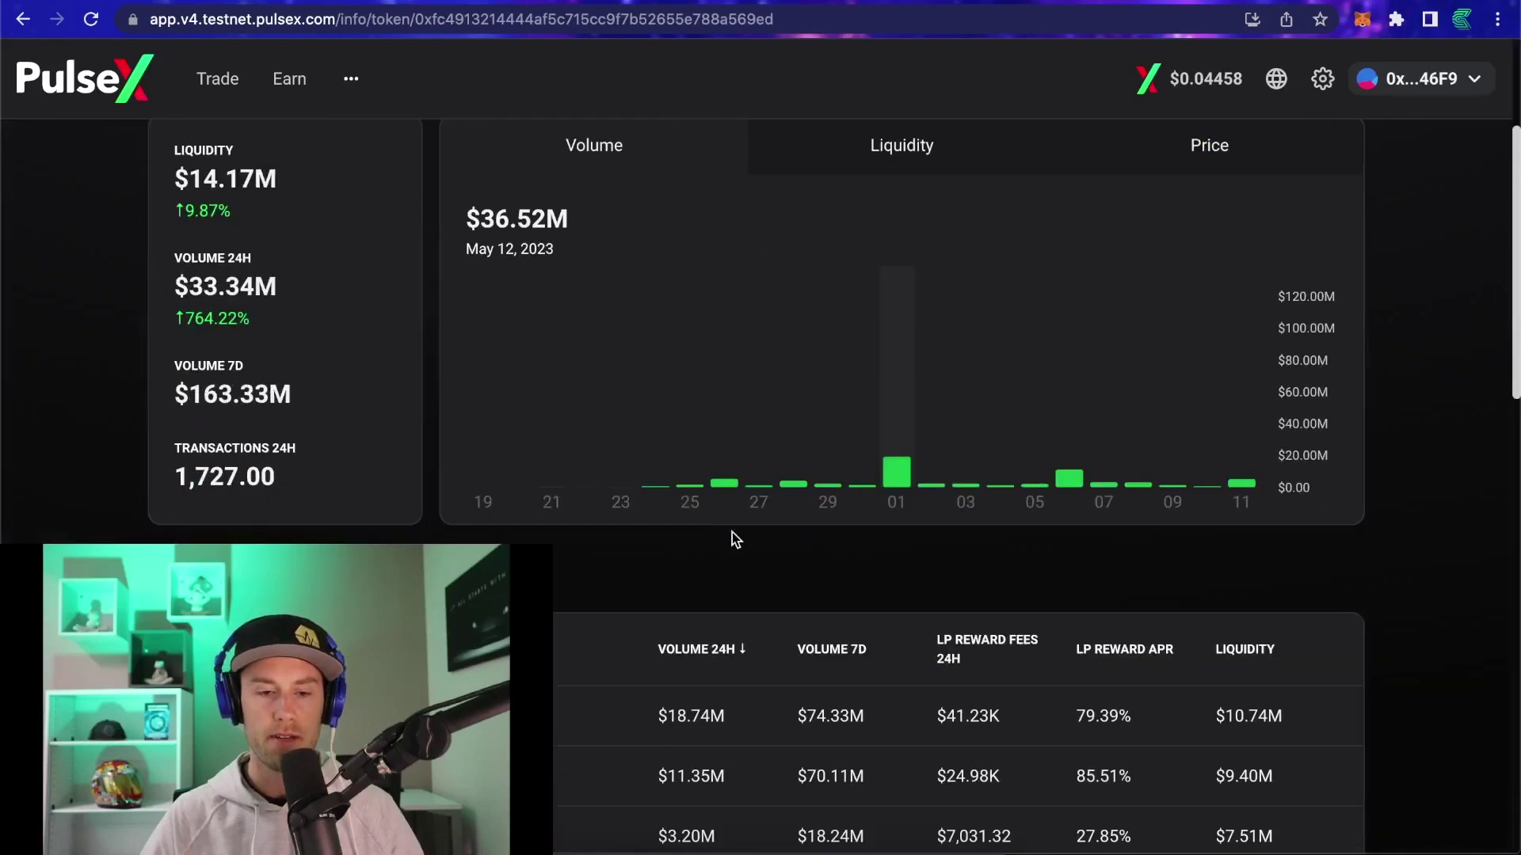
scroll(808, 534, "down", 5)
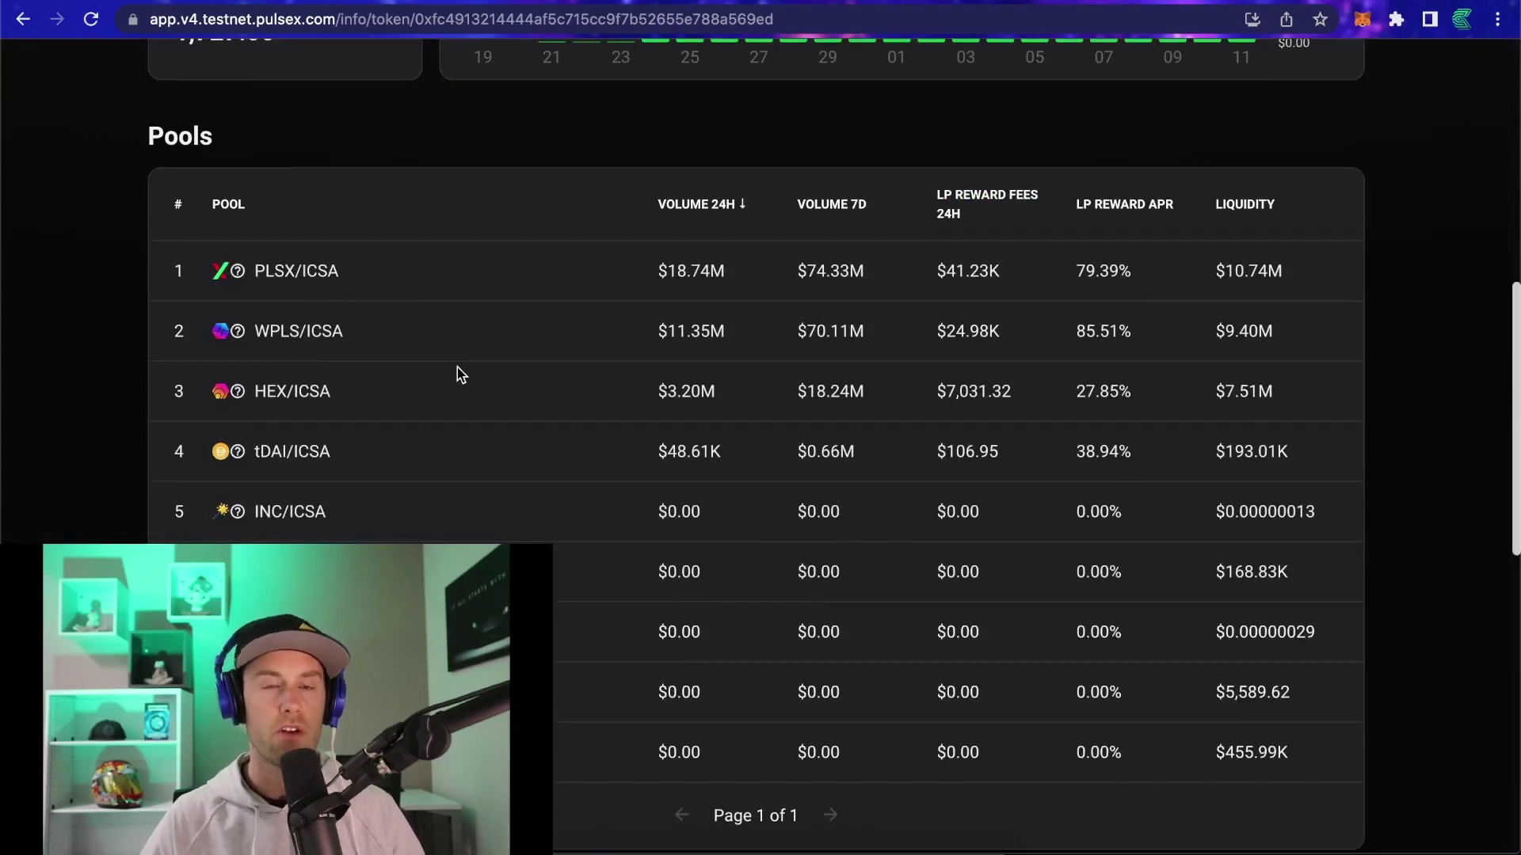
scroll(444, 340, "up", 10)
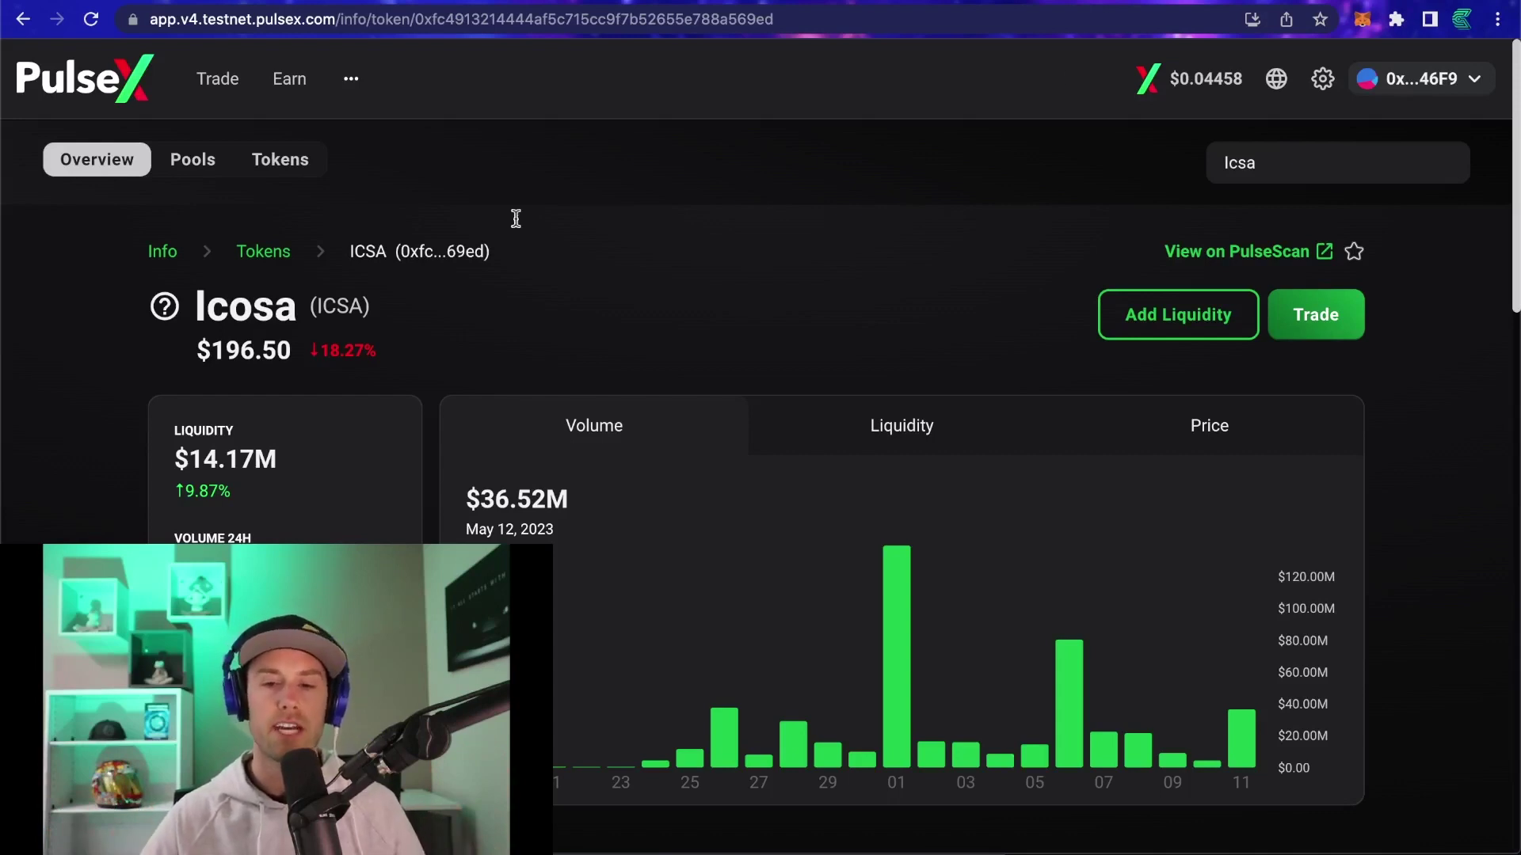
left_click(1291, 156)
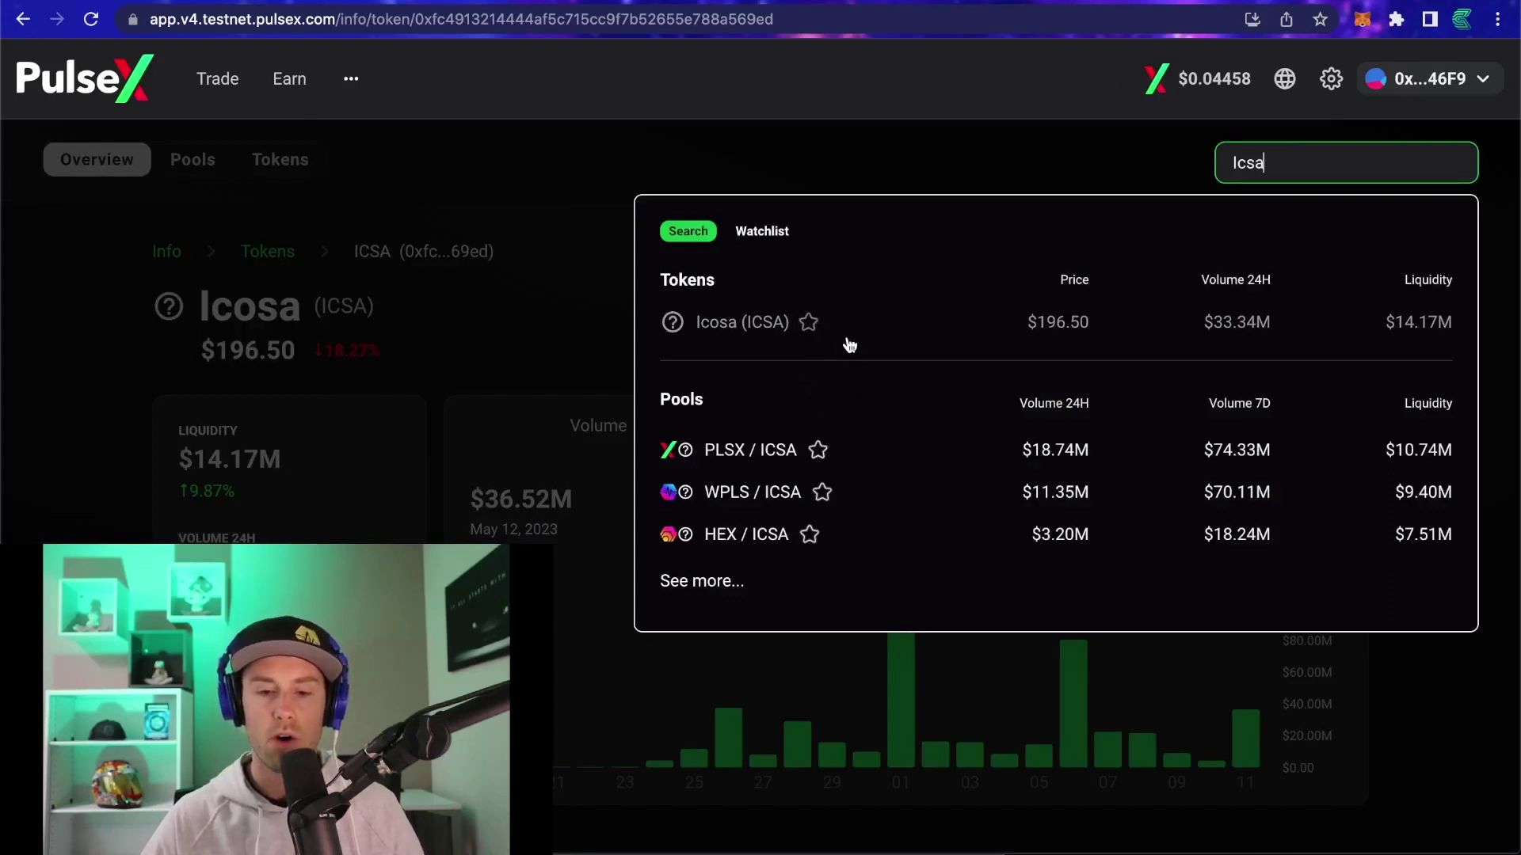
left_click(565, 198)
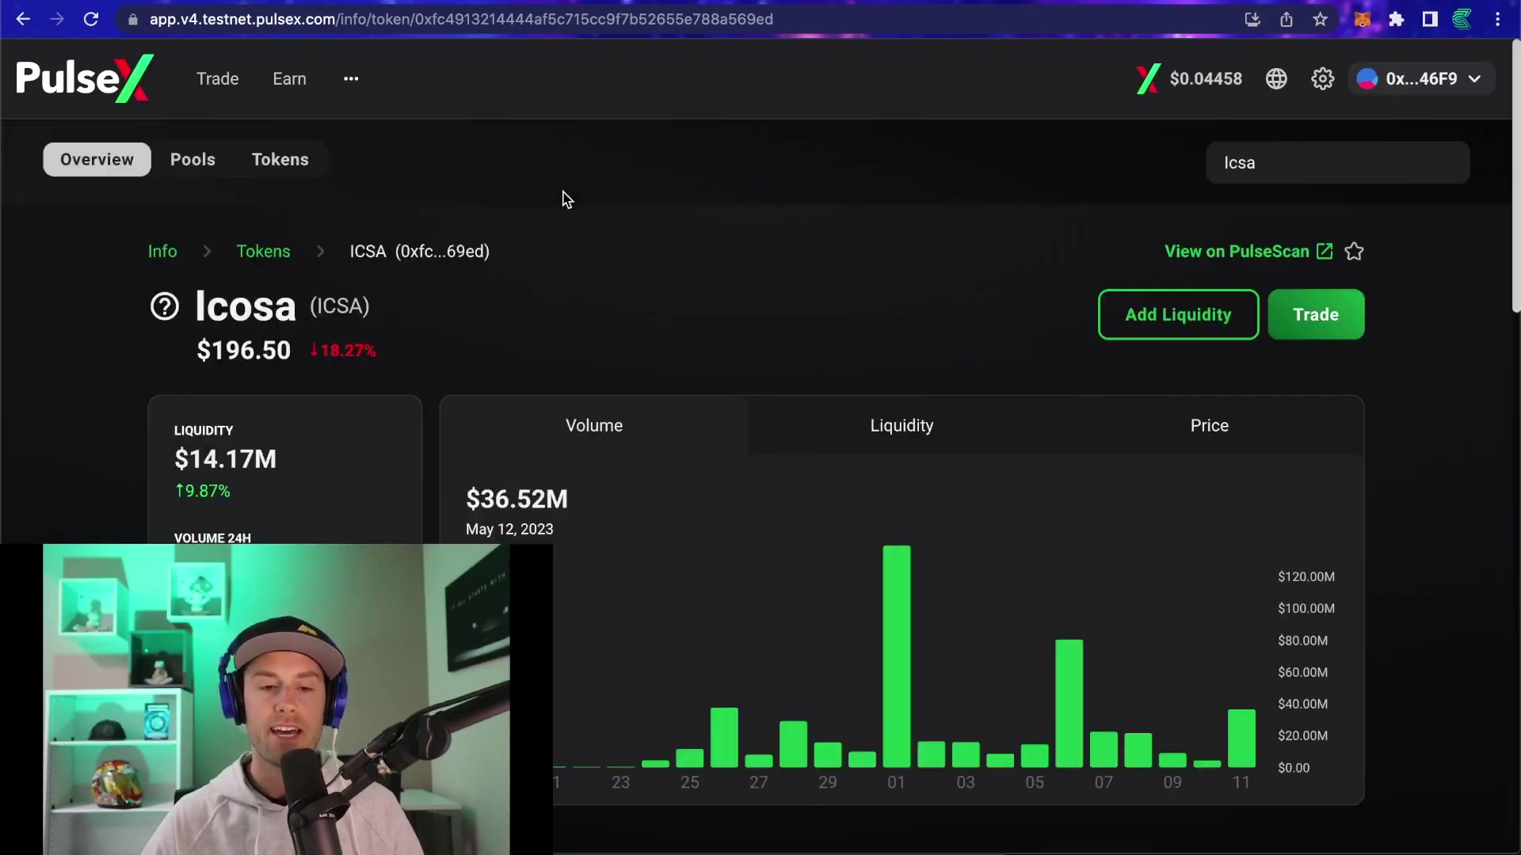
left_click(1262, 429)
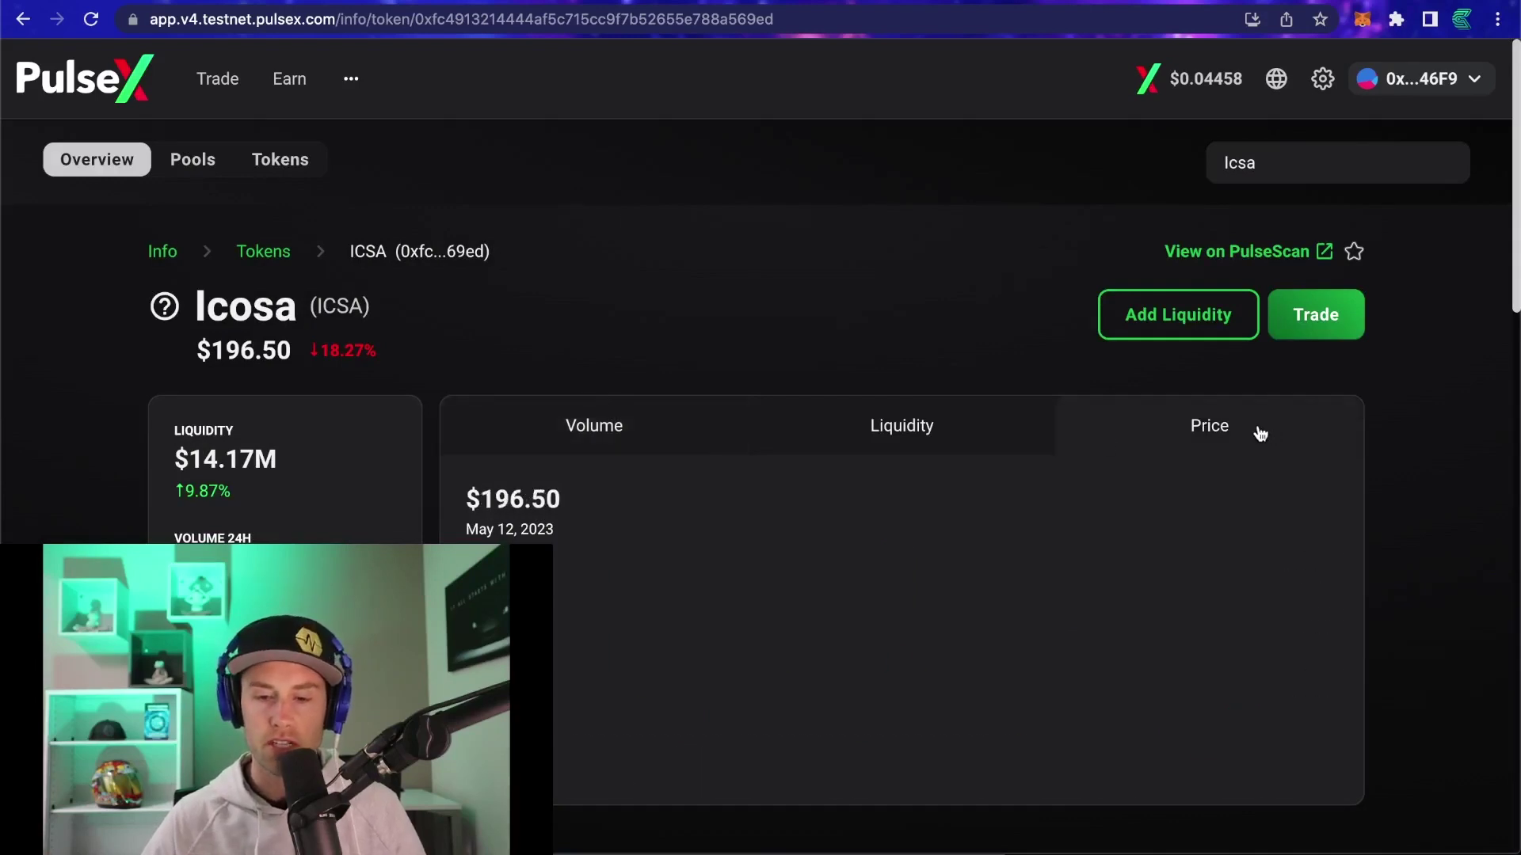
left_click(920, 424)
left_click(674, 433)
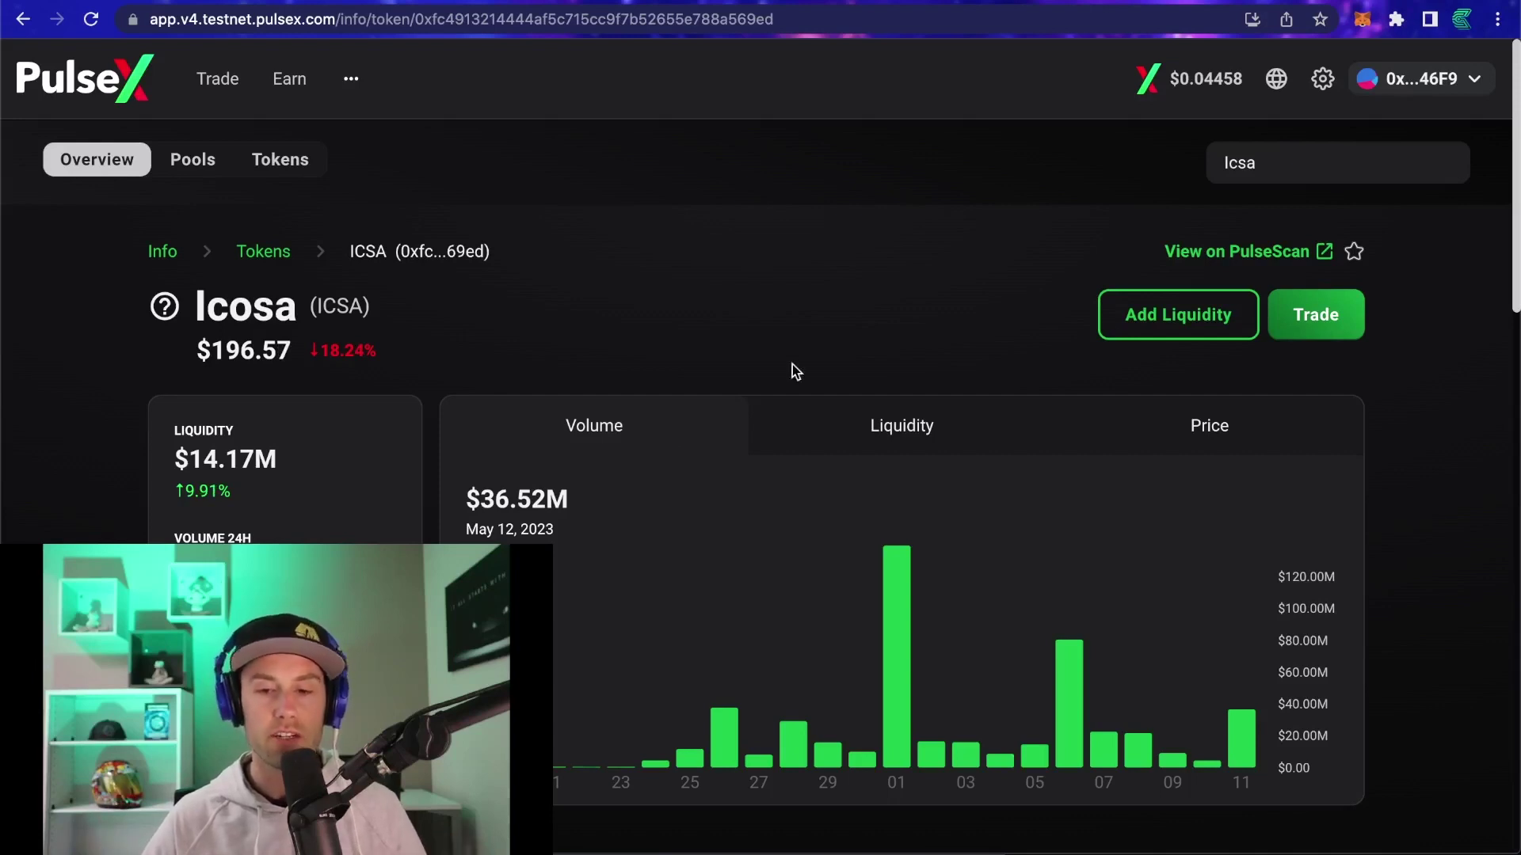
Step: View the Icosa (ICSA) contract address on PulseScan, with 58,489 transactions, then return to PulseX
left_click(1250, 252)
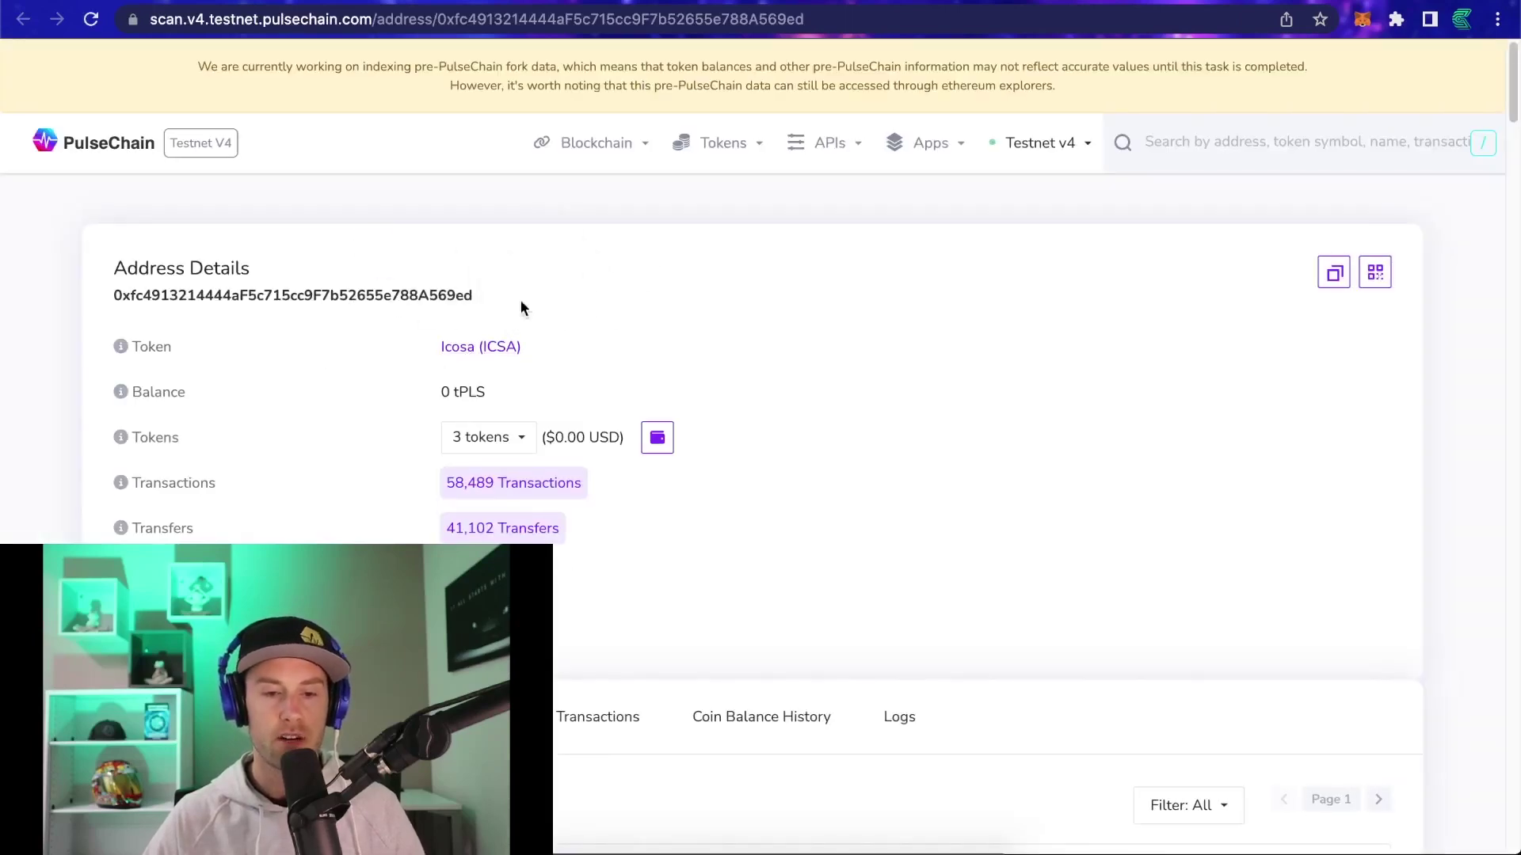
scroll(444, 443, "down", 5)
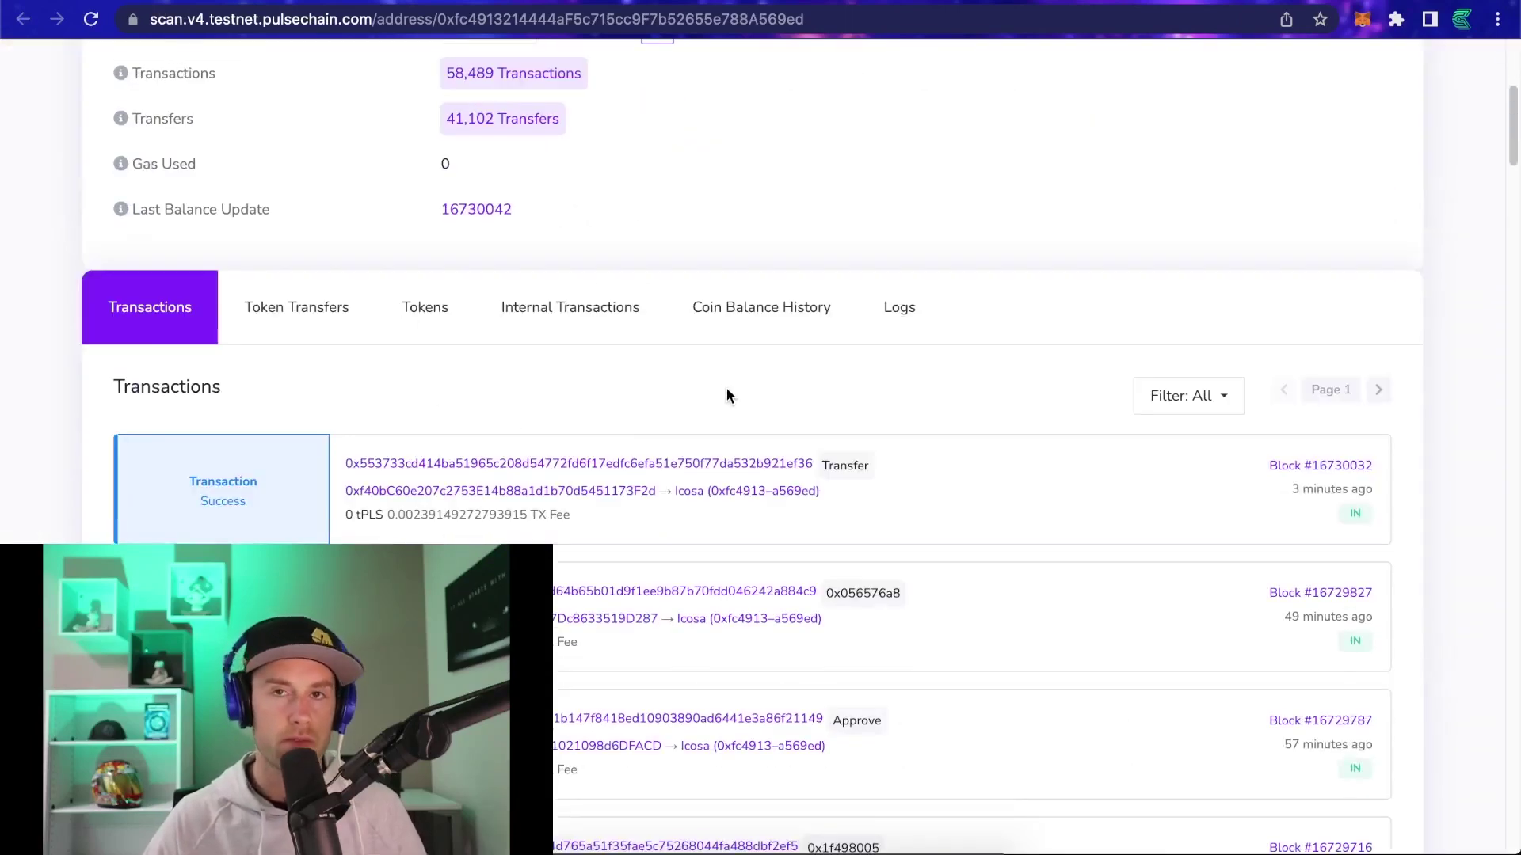
scroll(713, 380, "up", 5)
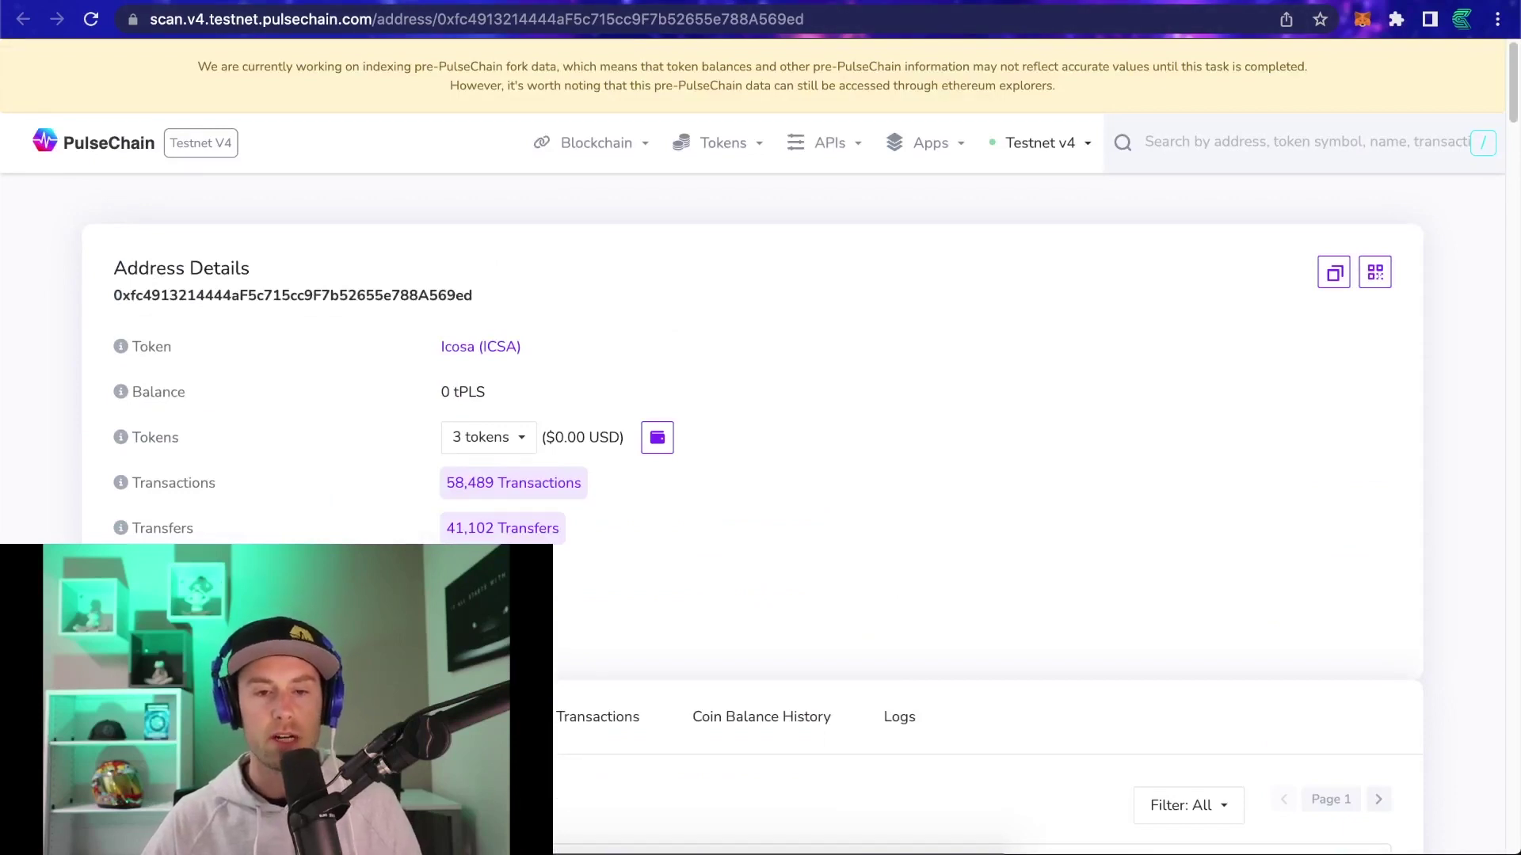
key("ctrl+Tab")
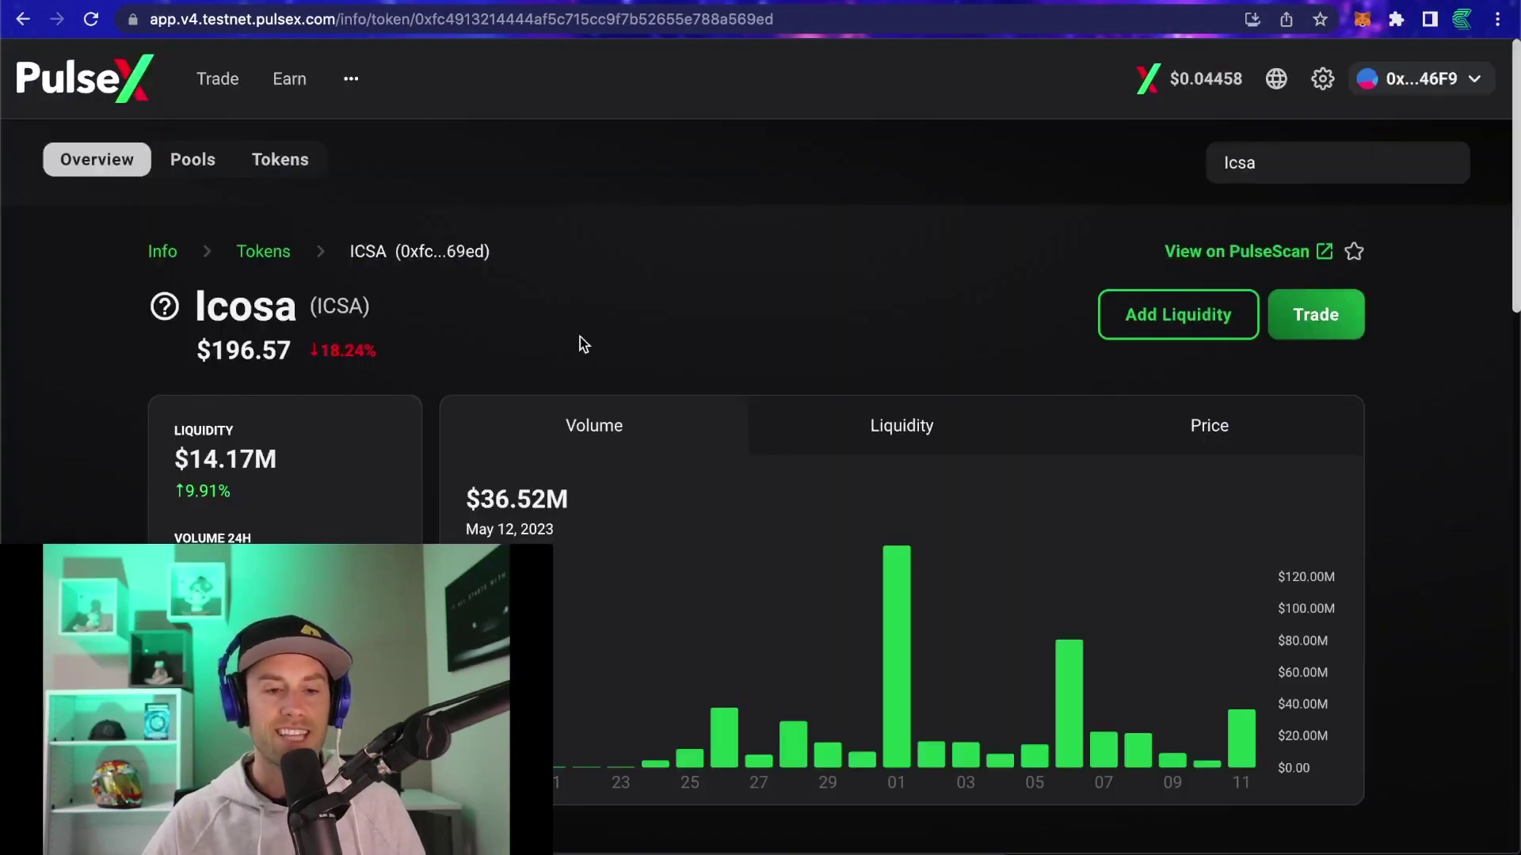